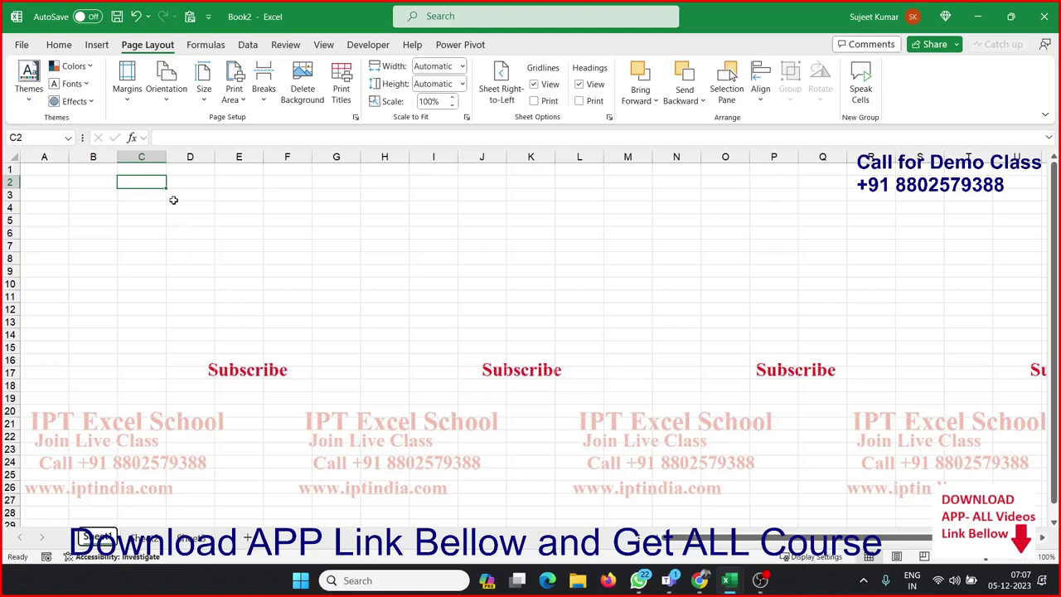
Step: Enter VBA in C2 and vb6 in C5, fixing the typos along the way
{"action": "type", "text": "VBA"}
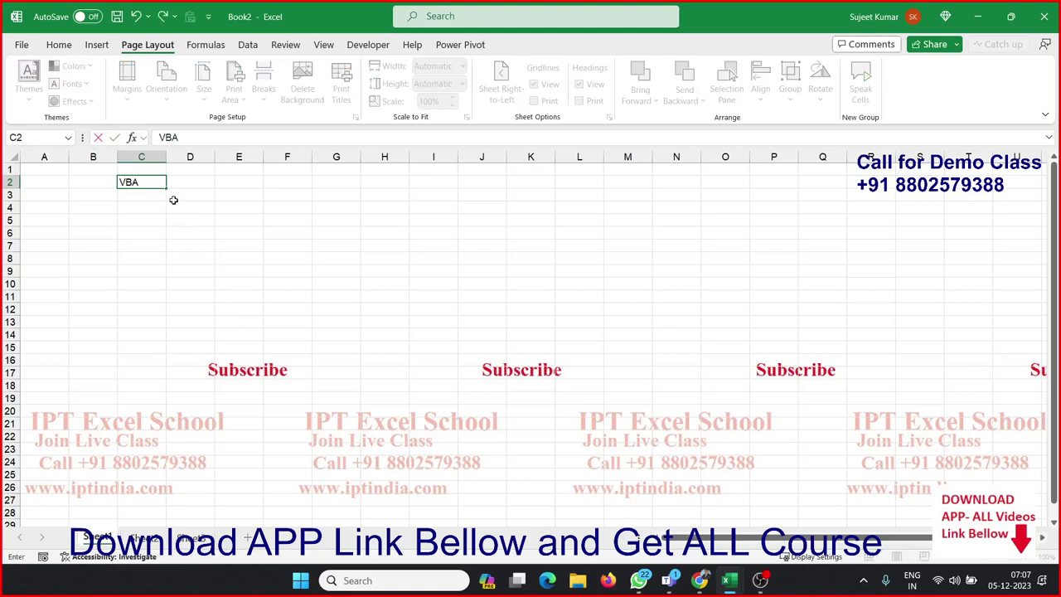
{"action": "key", "text": "Return"}
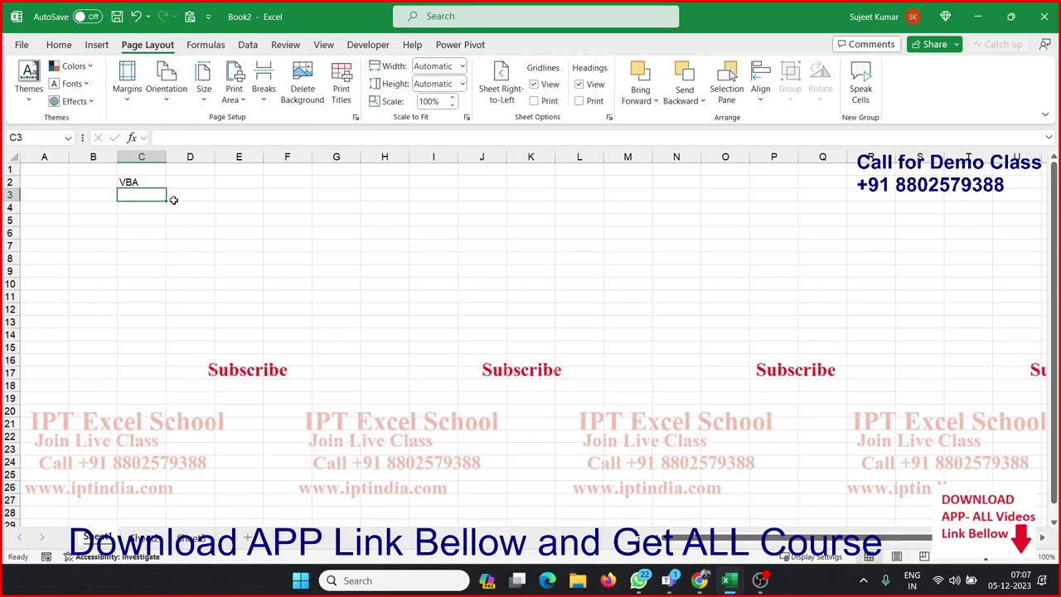
{"action": "scroll", "coordinate": [180, 279], "scroll_direction": "up", "scroll_amount": 3, "text": "ctrl"}
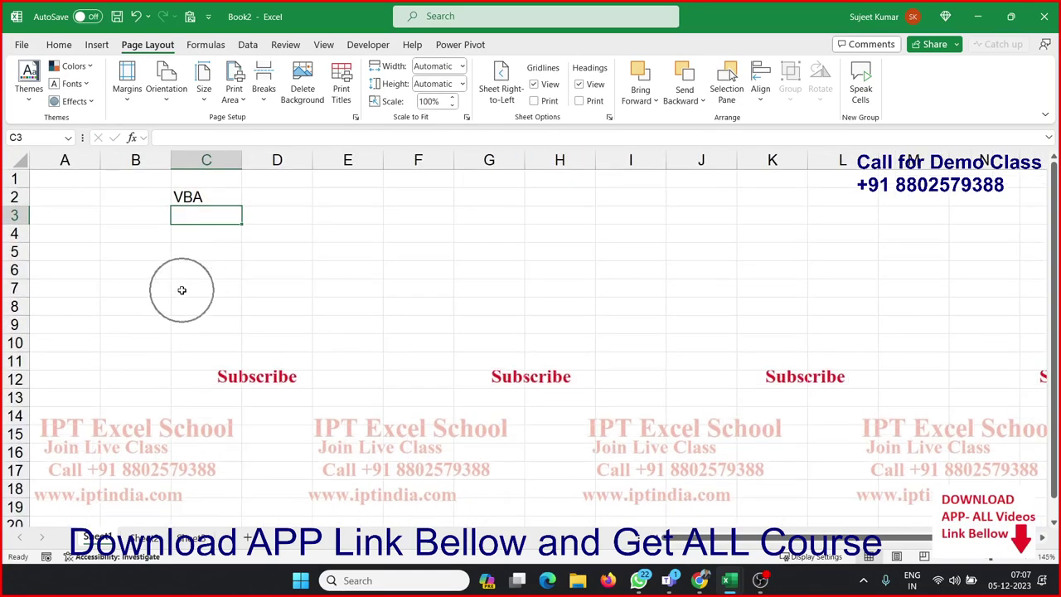
{"action": "left_click", "coordinate": [238, 250]}
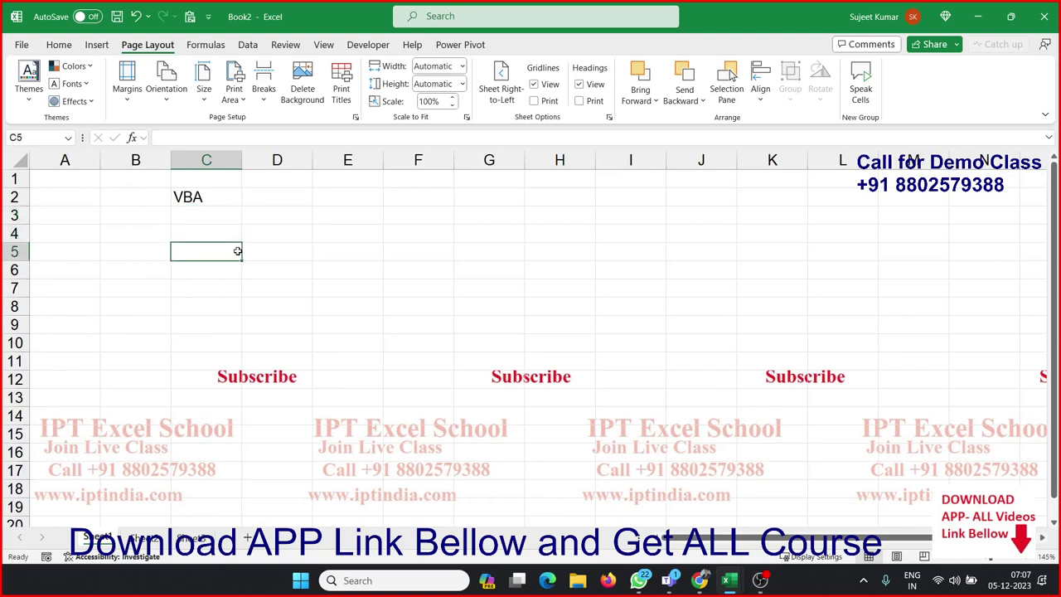
{"action": "type", "text": "b"}
{"action": "key", "text": "BackSpace"}
{"action": "type", "text": "vb+"}
{"action": "key", "text": "Return"}
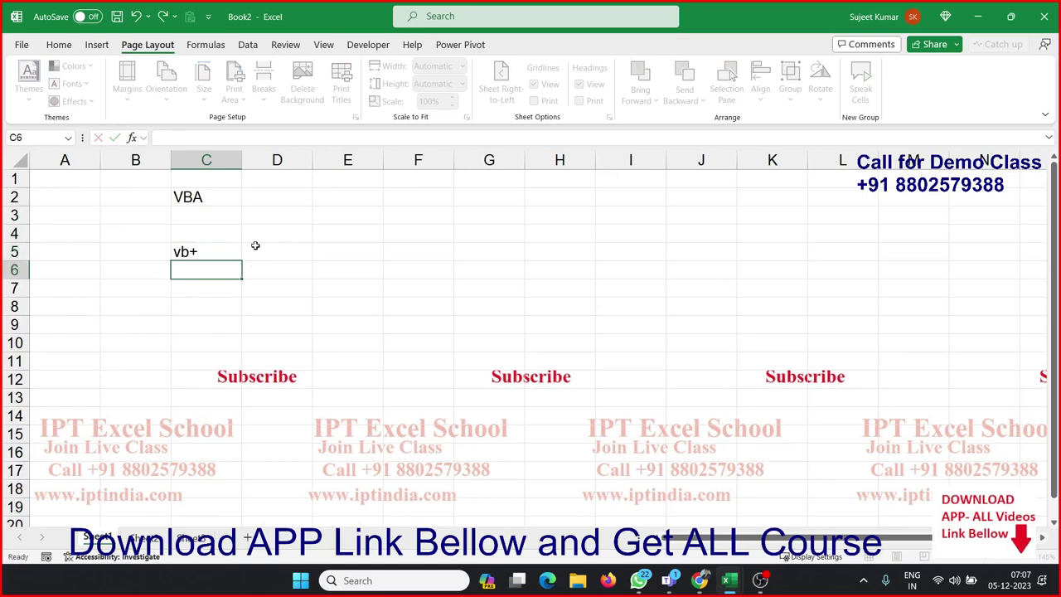
{"action": "key", "text": "Up"}
{"action": "key", "text": "BackSpace"}
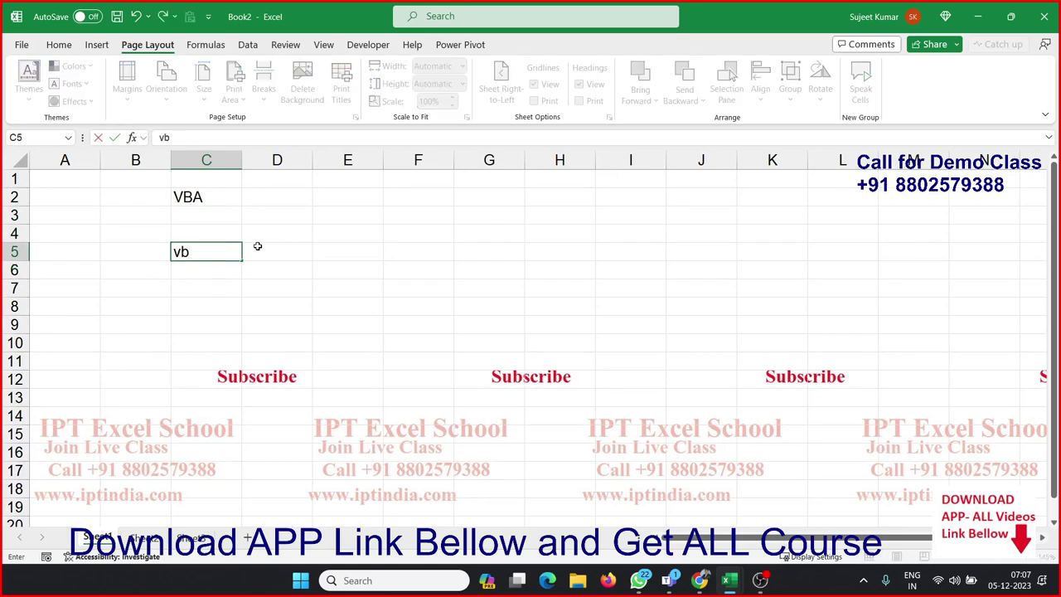
{"action": "type", "text": "6"}
{"action": "key", "text": "Return"}
Step: Enter vb.net in C6 and vbs in C7
{"action": "type", "text": "v"}
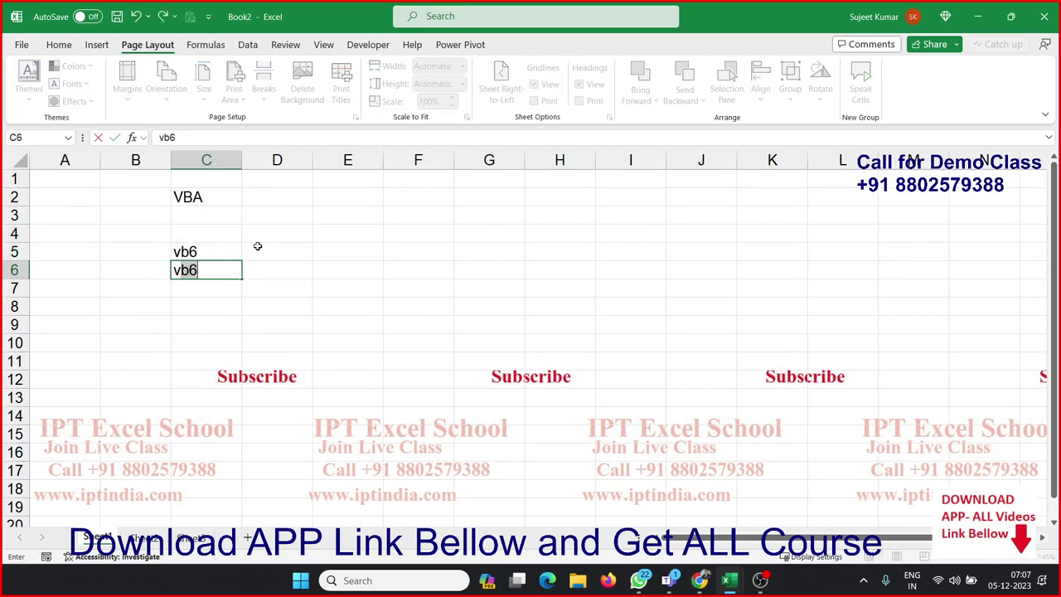
{"action": "type", "text": "b.ne"}
{"action": "type", "text": "t"}
{"action": "key", "text": "Return"}
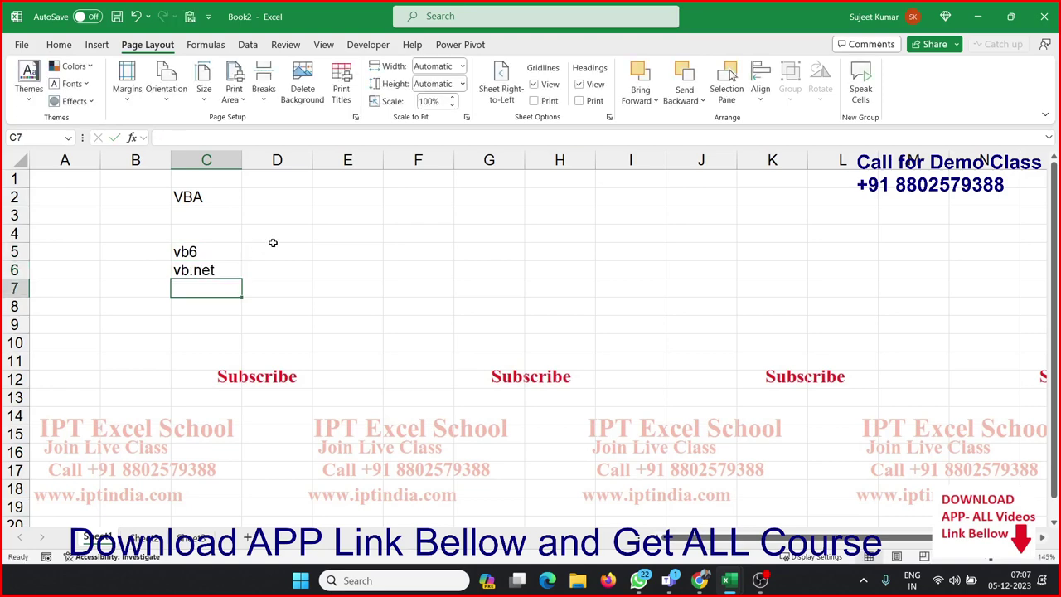
{"action": "type", "text": "vbs"}
{"action": "key", "text": "Return"}
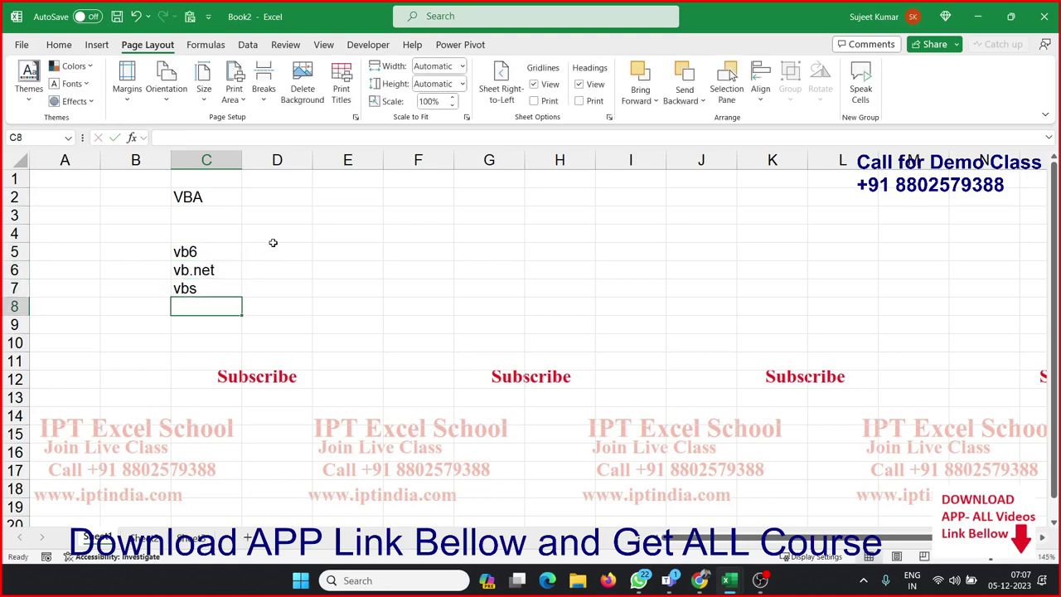
Step: Clear the vb6, vb.net and vbs entries from C5:C7
{"action": "key", "text": "Up"}
{"action": "key", "text": "Up"}
{"action": "key", "text": "Up"}
{"action": "key", "text": "shift+Down"}
{"action": "key", "text": "shift+Down"}
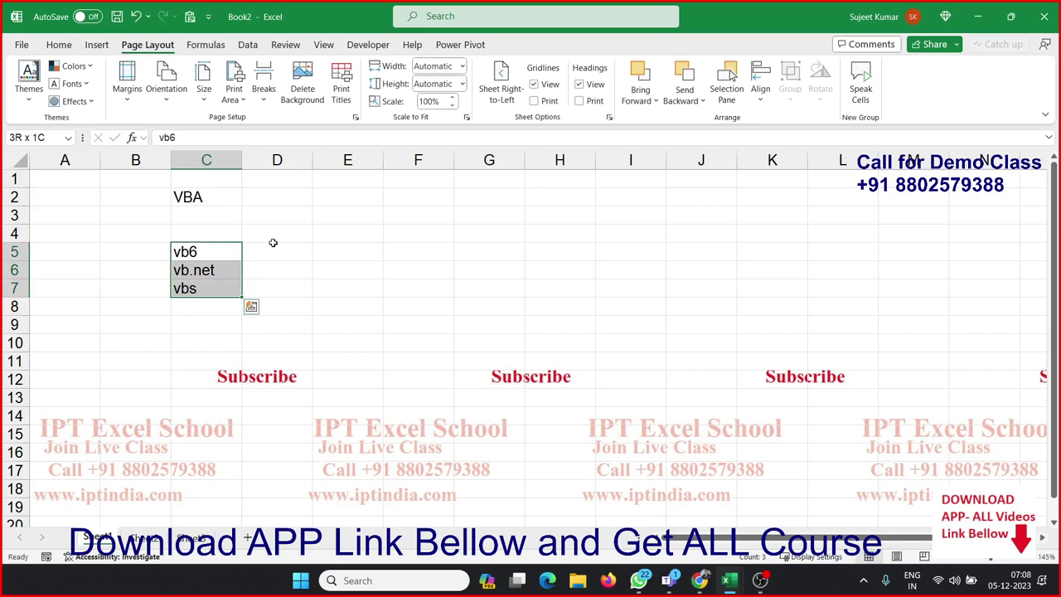
{"action": "key", "text": "Up"}
{"action": "key", "text": "Down"}
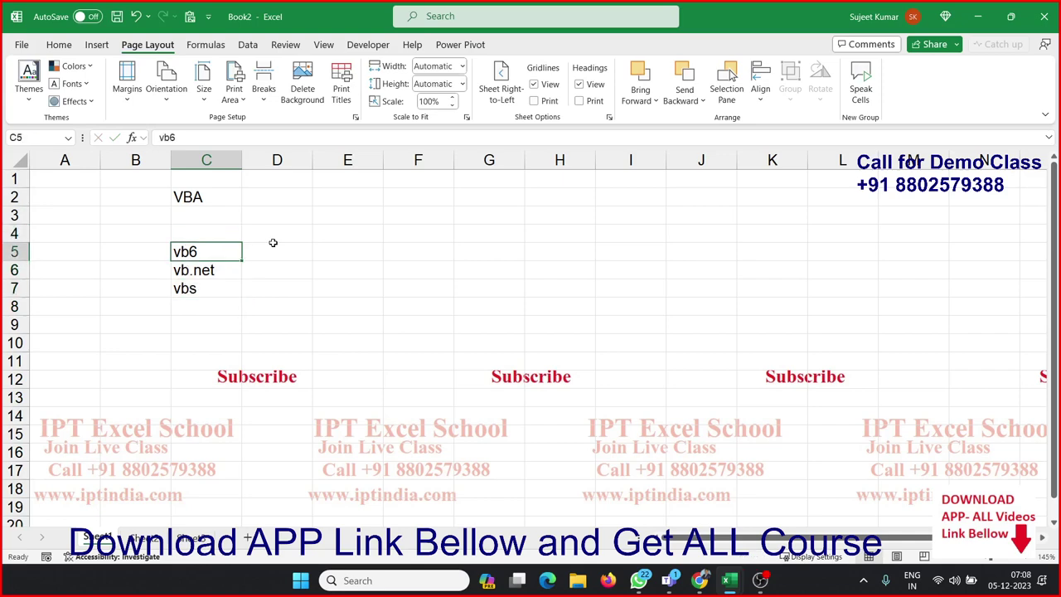
{"action": "key", "text": "shift+Down"}
{"action": "key", "text": "shift+Down"}
{"action": "key", "text": "Delete"}
{"action": "key", "text": "Up"}
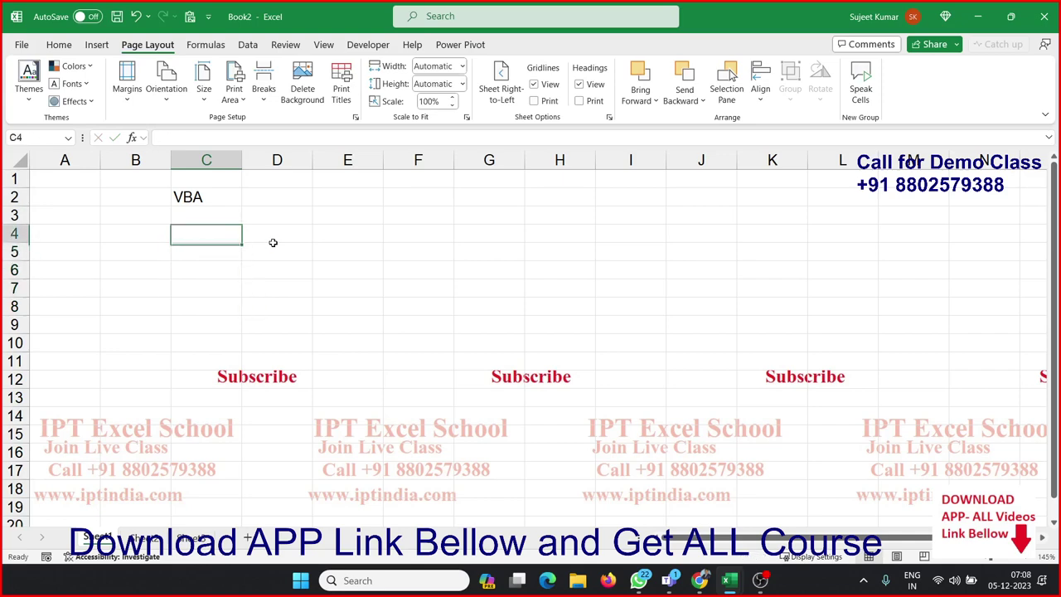
{"action": "key", "text": "Up"}
{"action": "key", "text": "Up"}
{"action": "key", "text": "Right"}
{"action": "key", "text": "Down"}
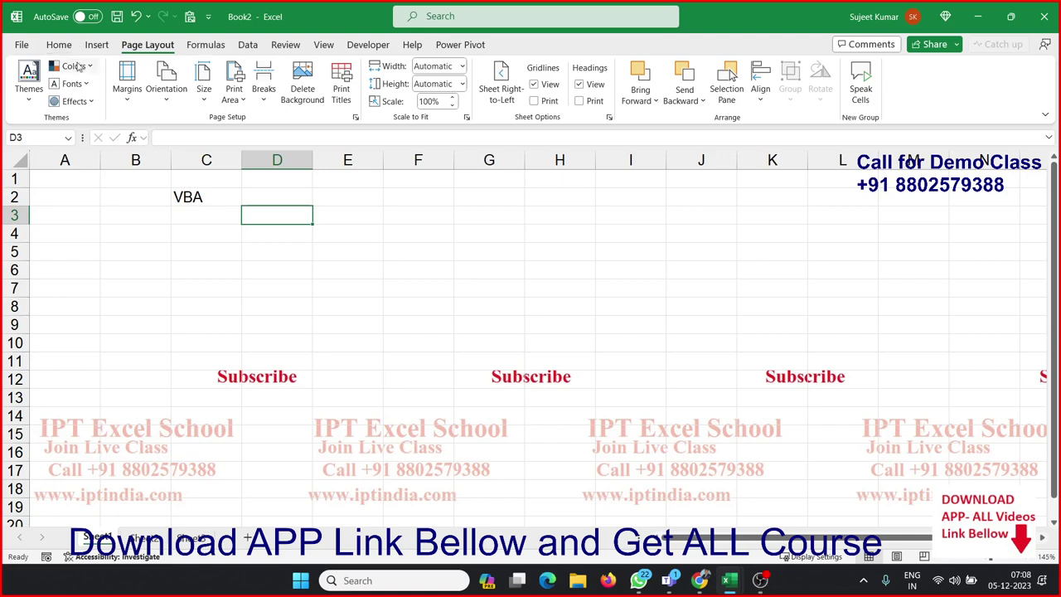
{"action": "left_click", "coordinate": [53, 47]}
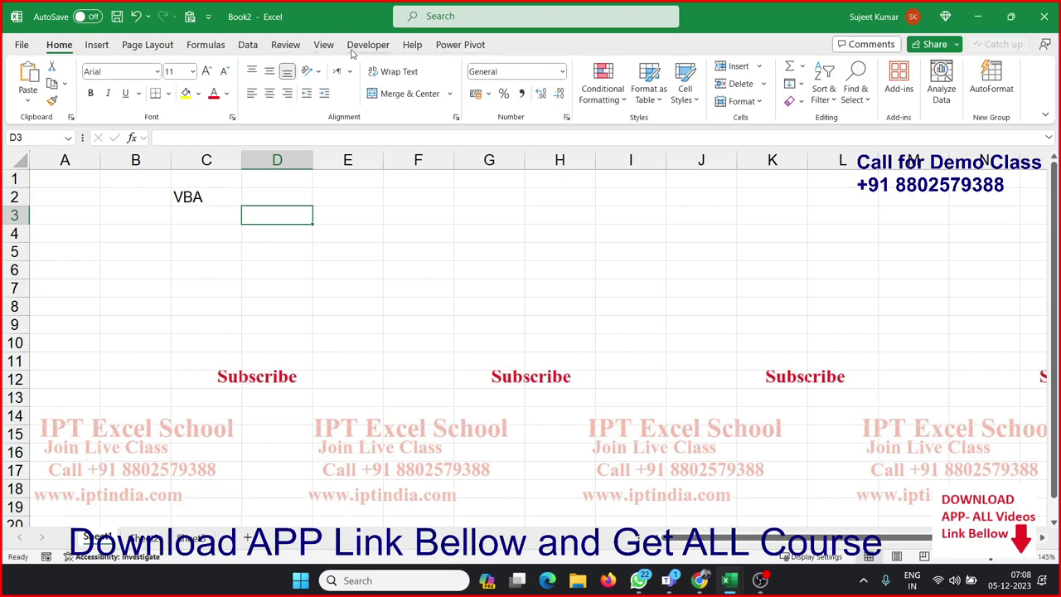
{"action": "left_click", "coordinate": [361, 50]}
{"action": "left_click", "coordinate": [323, 52]}
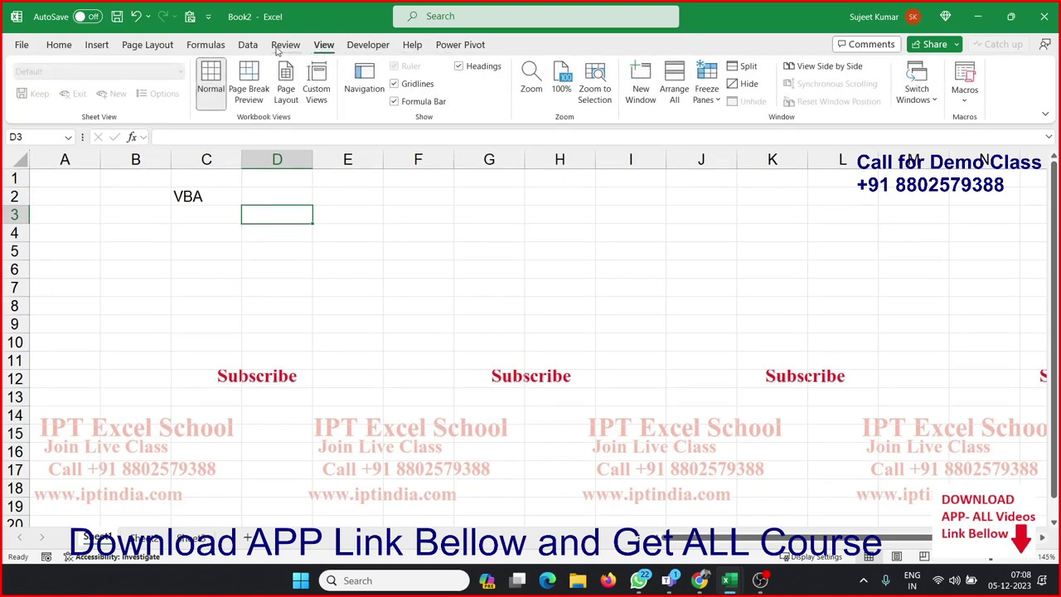
{"action": "left_click", "coordinate": [285, 46]}
{"action": "left_click", "coordinate": [248, 46]}
{"action": "left_click", "coordinate": [212, 46]}
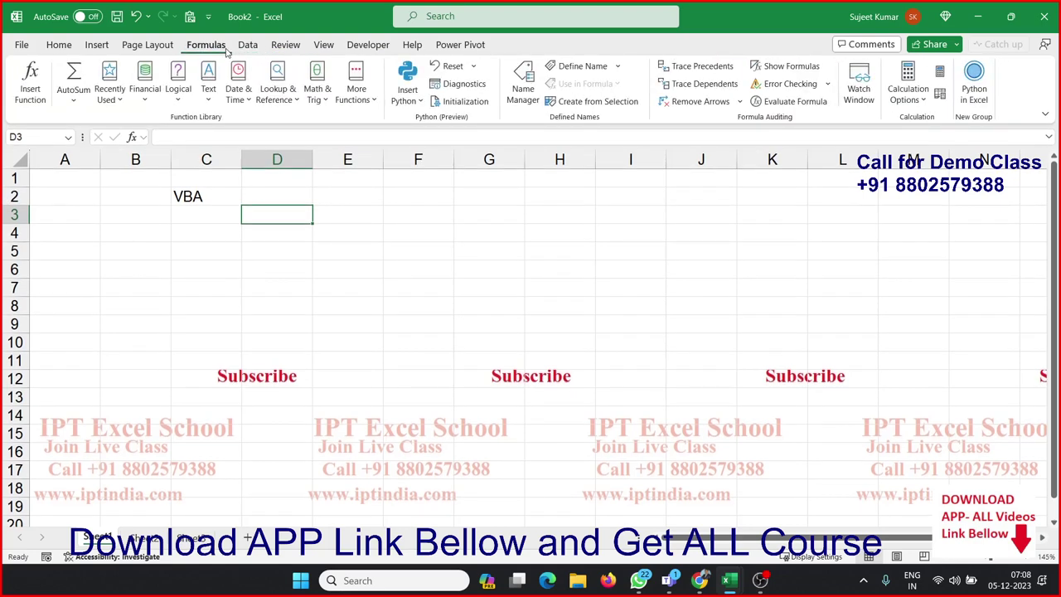
{"action": "left_click", "coordinate": [151, 48]}
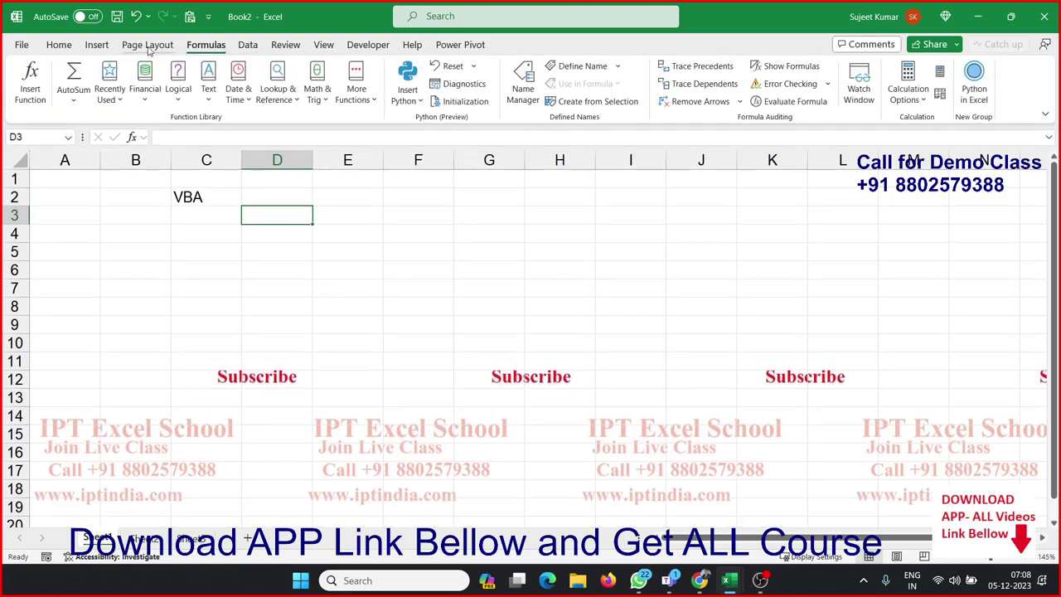
{"action": "left_click", "coordinate": [99, 47]}
{"action": "left_click", "coordinate": [60, 48]}
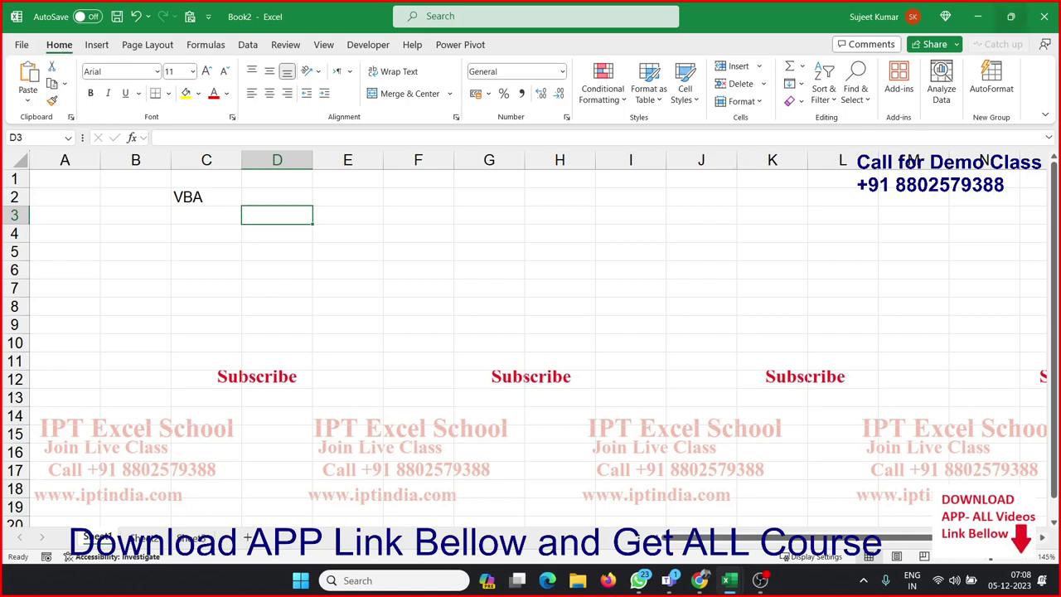
{"action": "key", "text": "alt+F11"}
Step: Type Macros in D3, Function in D6 and userform in D9, ending back on D3
{"action": "type", "text": "Mac"}
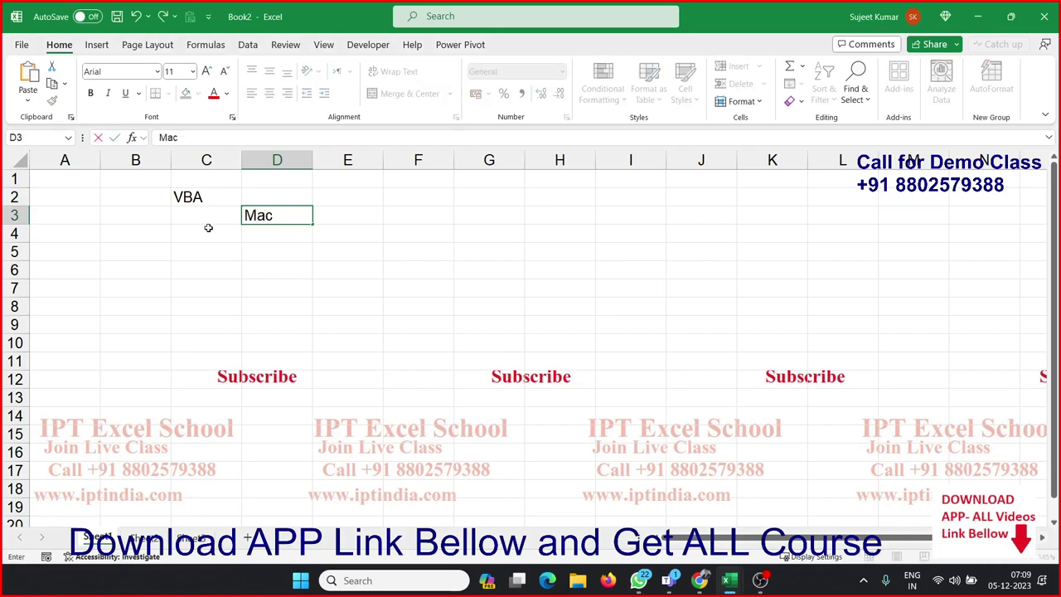
{"action": "type", "text": "r"}
{"action": "key", "text": "BackSpace"}
{"action": "type", "text": "ros"}
{"action": "key", "text": "Return"}
{"action": "key", "text": "Return"}
{"action": "key", "text": "Return"}
{"action": "type", "text": "Fu"}
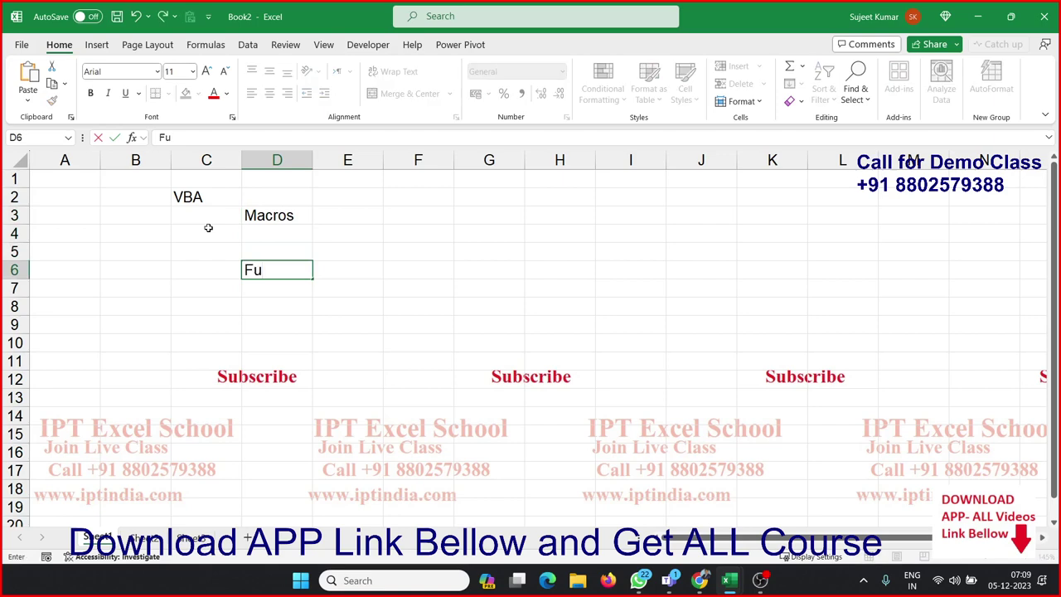
{"action": "type", "text": "nction"}
{"action": "key", "text": "Return"}
{"action": "key", "text": "Return"}
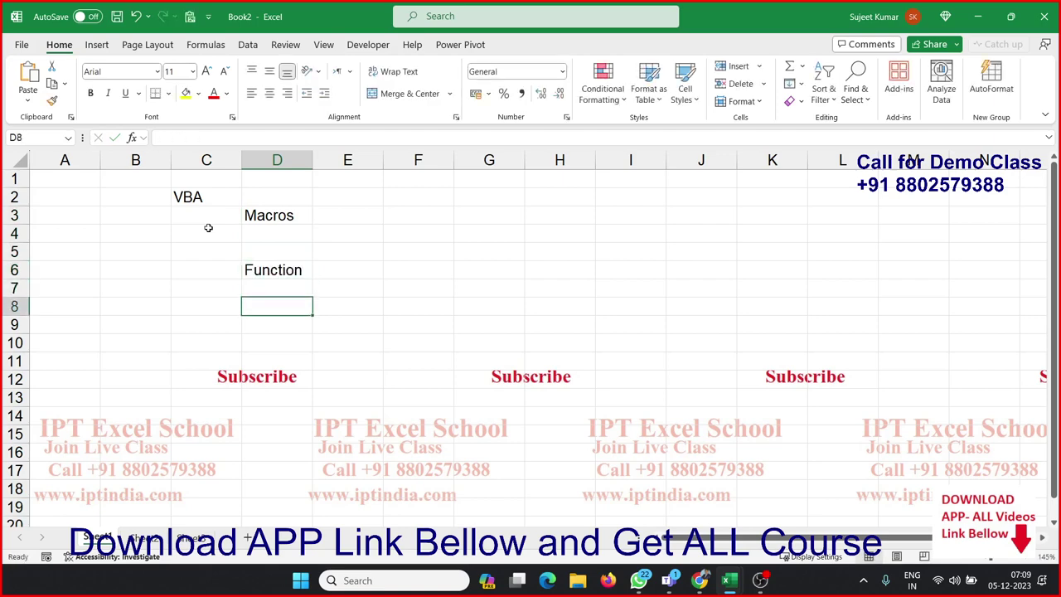
{"action": "key", "text": "Return"}
{"action": "type", "text": "use"}
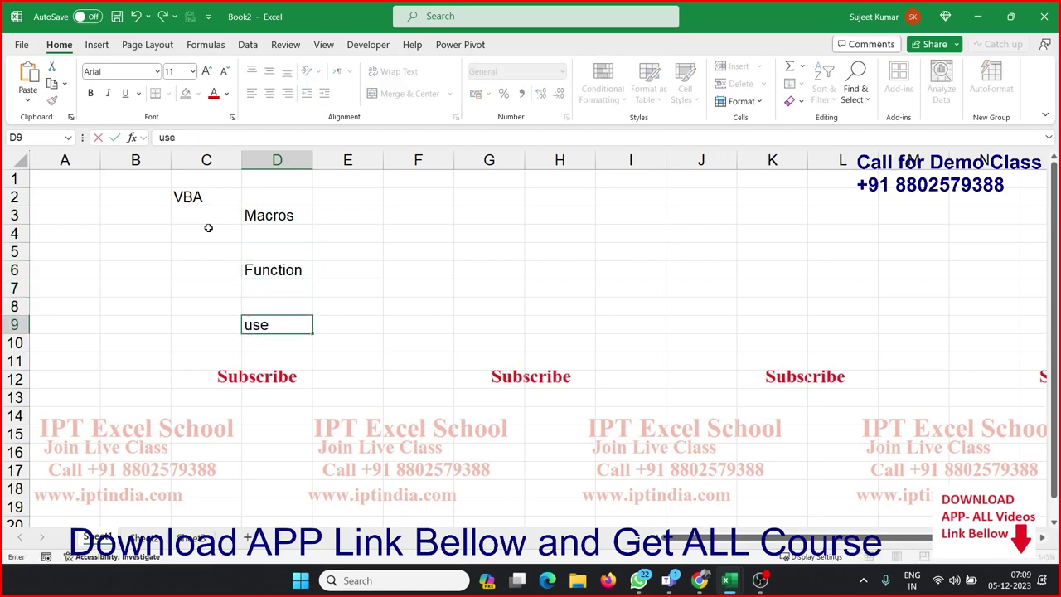
{"action": "type", "text": "rfor"}
{"action": "type", "text": "m"}
{"action": "key", "text": "Return"}
{"action": "key", "text": "Up"}
{"action": "key", "text": "Up"}
{"action": "key", "text": "Up"}
{"action": "key", "text": "Up"}
{"action": "key", "text": "Up"}
{"action": "key", "text": "Up"}
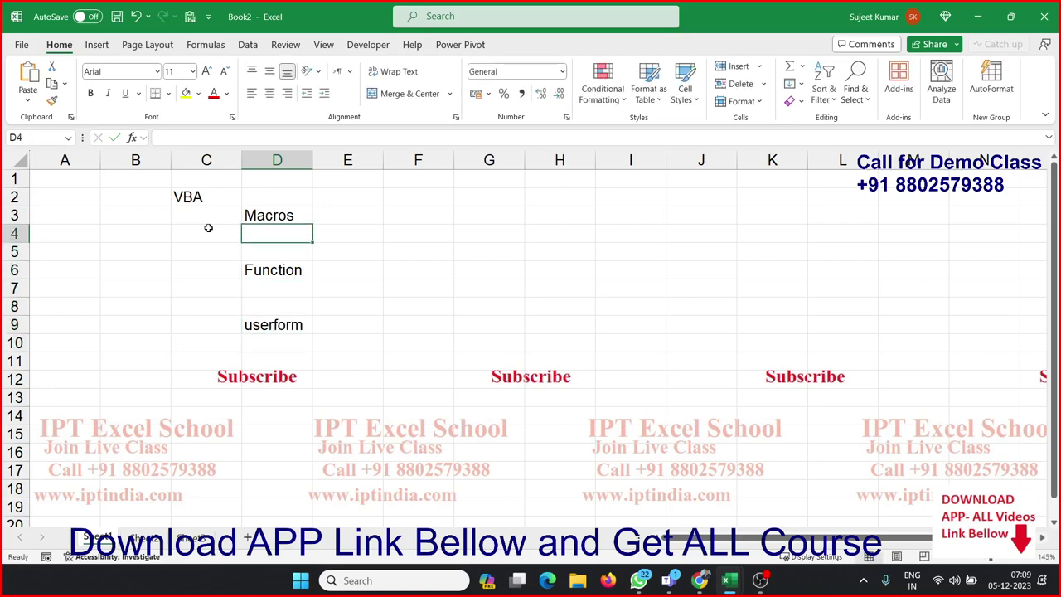
{"action": "key", "text": "Up"}
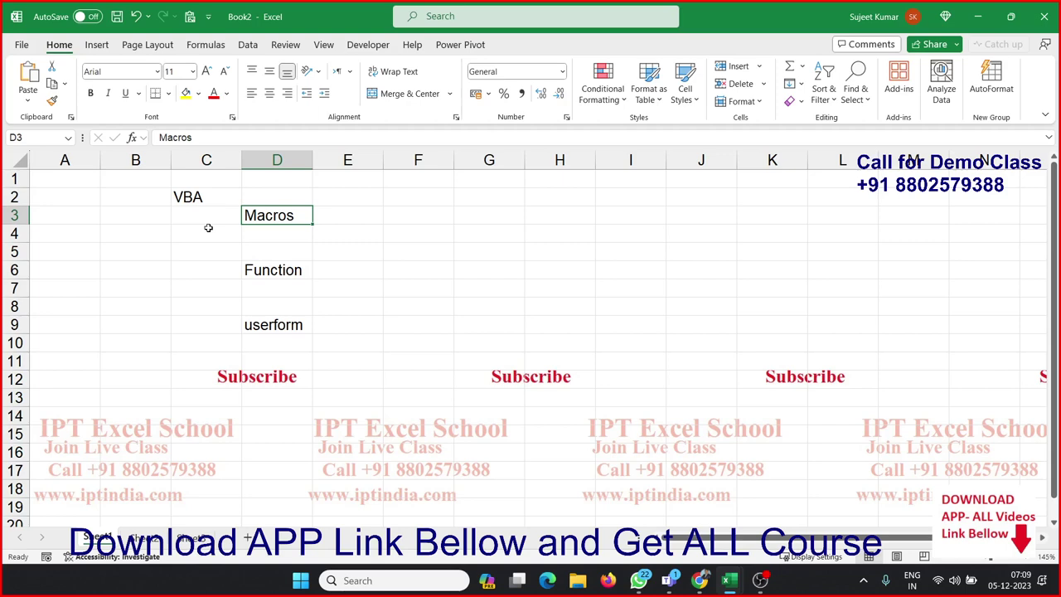
Step: Open the View tab's Macros dropdown showing View Macros and Record Macro
{"action": "left_click", "coordinate": [97, 44]}
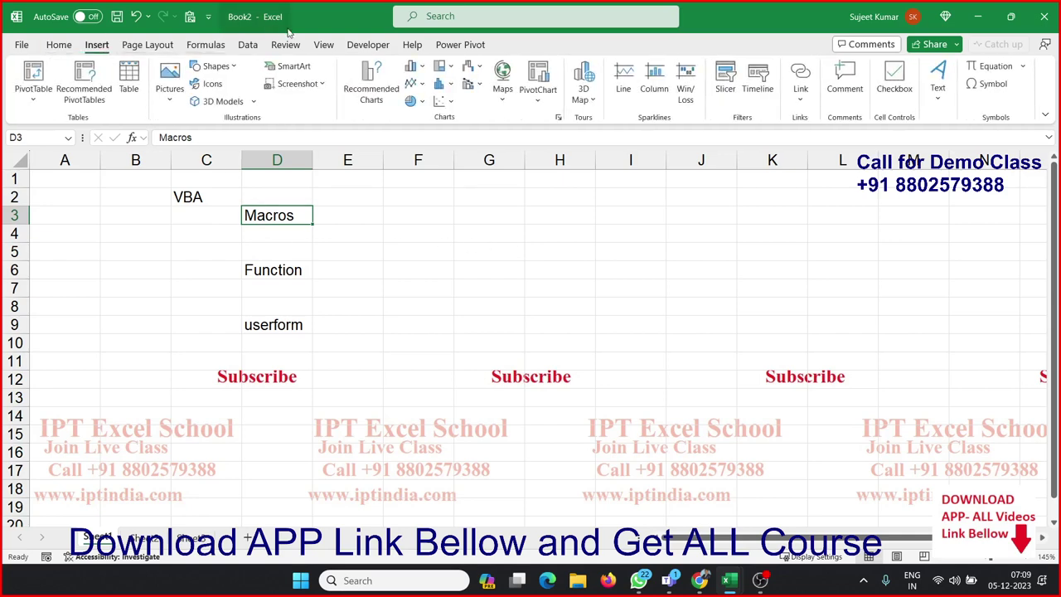
{"action": "left_click", "coordinate": [324, 45]}
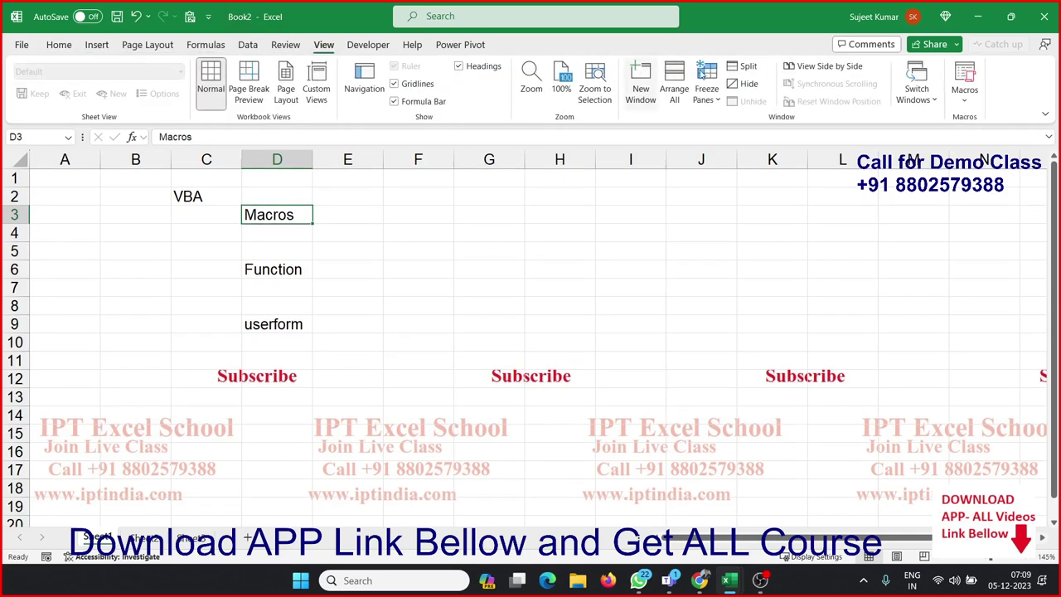
{"action": "left_click", "coordinate": [962, 98]}
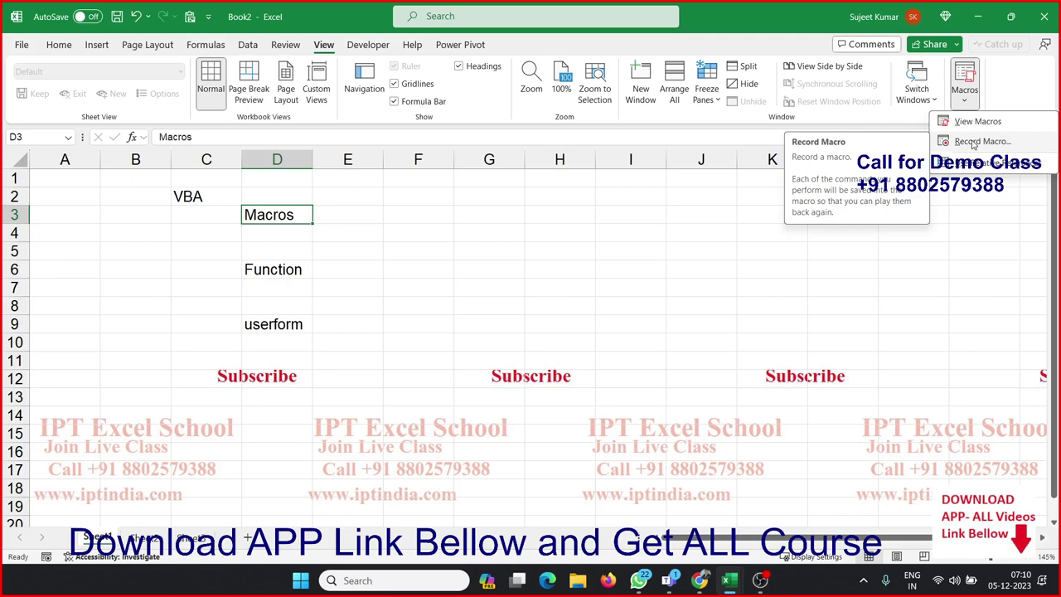
{"action": "left_click", "coordinate": [634, 209]}
{"action": "left_click", "coordinate": [577, 179]}
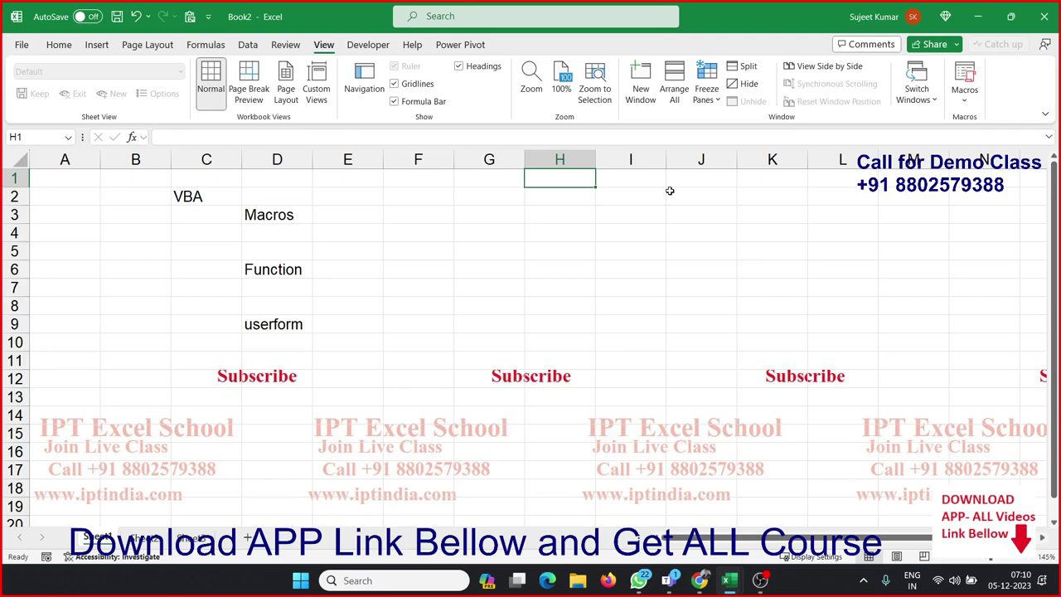
{"action": "left_click", "coordinate": [964, 93]}
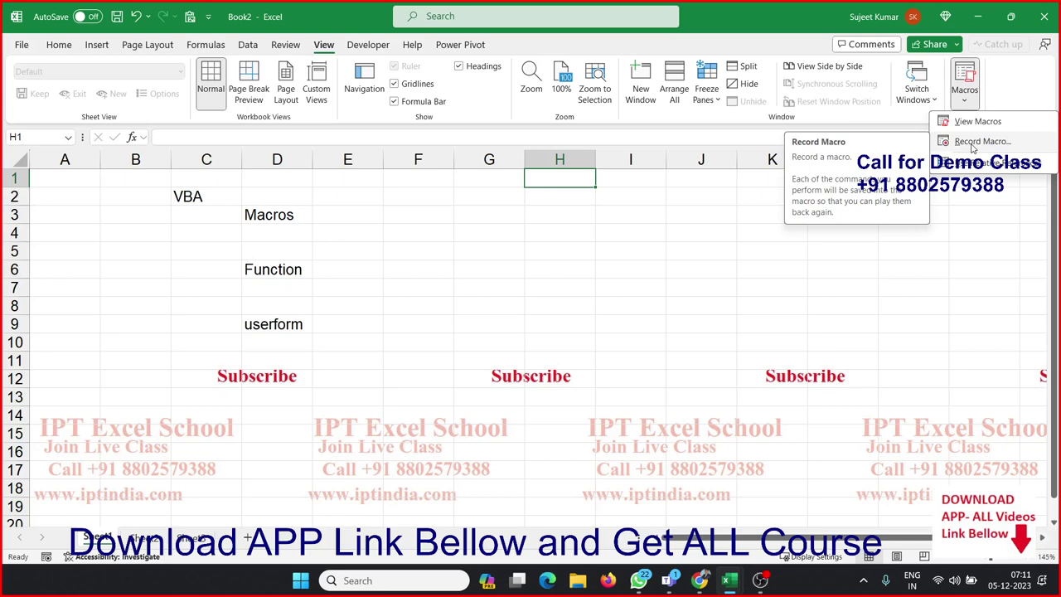
Step: Open the Macro dialog from the Developer tab, confirming no macros exist yet
{"action": "left_click", "coordinate": [341, 216]}
{"action": "left_click", "coordinate": [339, 218]}
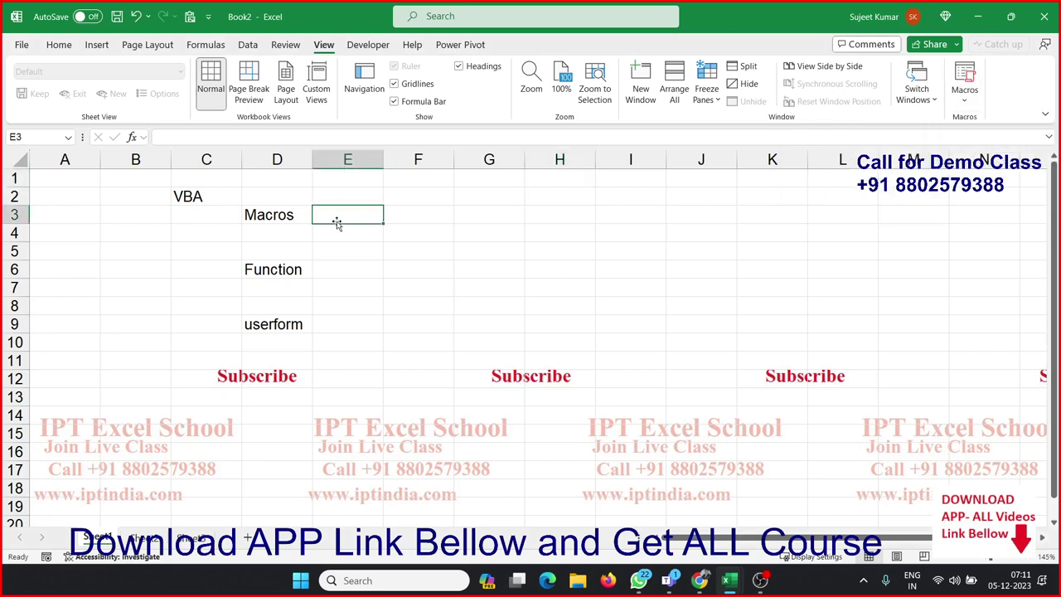
{"action": "left_click", "coordinate": [341, 238]}
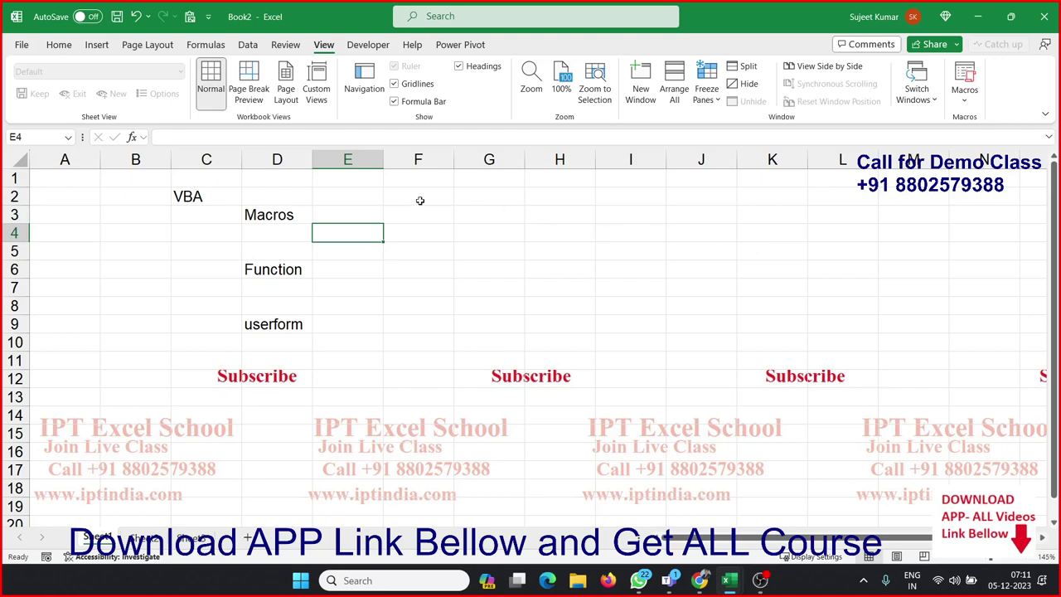
{"action": "left_click", "coordinate": [368, 44]}
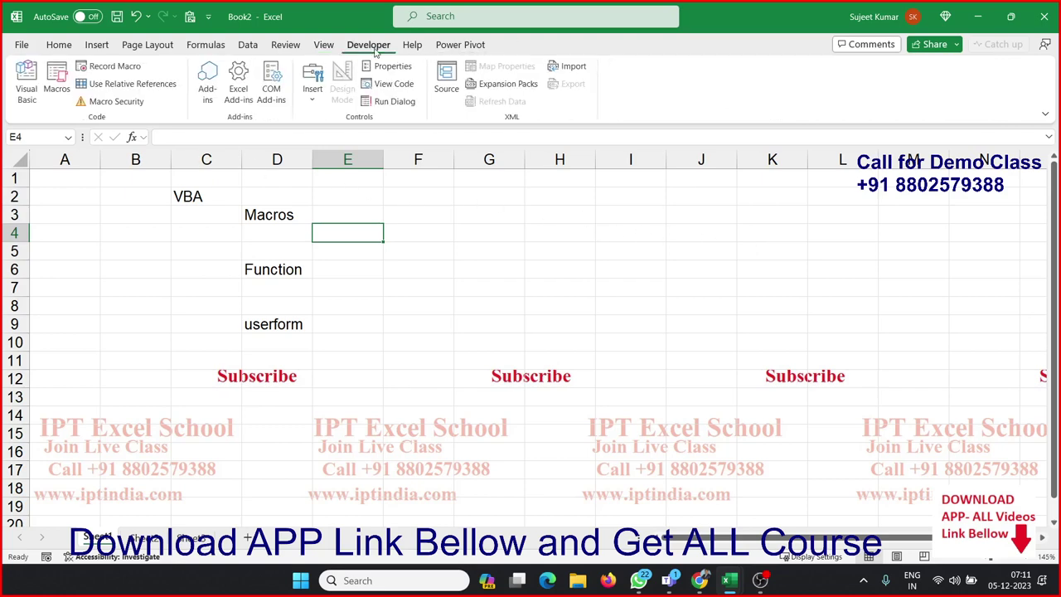
{"action": "left_click", "coordinate": [56, 83]}
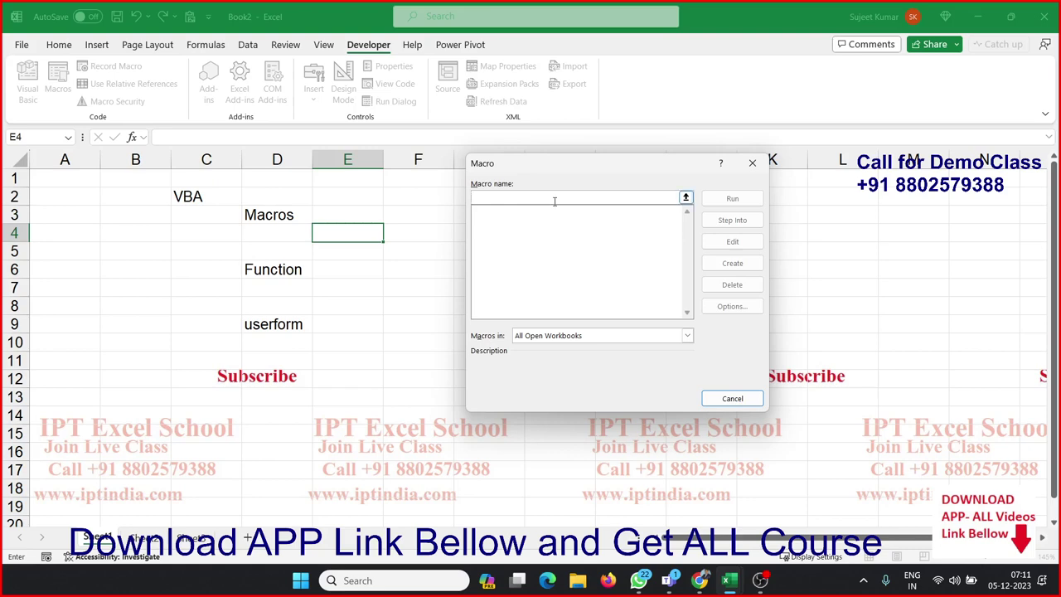
Step: Close the Macro dialog to return to the worksheet
{"action": "left_click", "coordinate": [751, 163]}
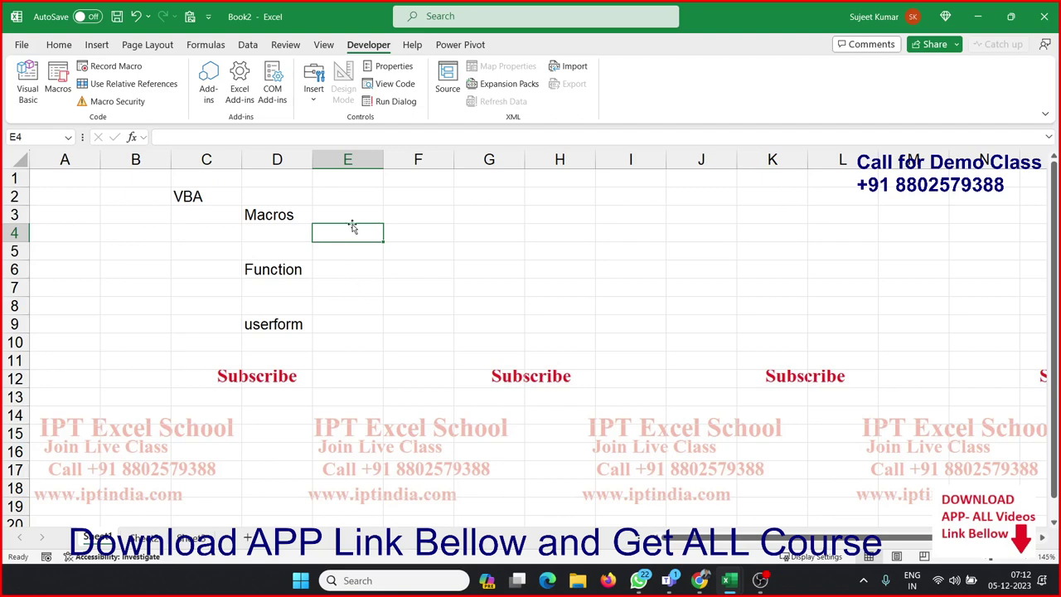
{"action": "left_click", "coordinate": [328, 176]}
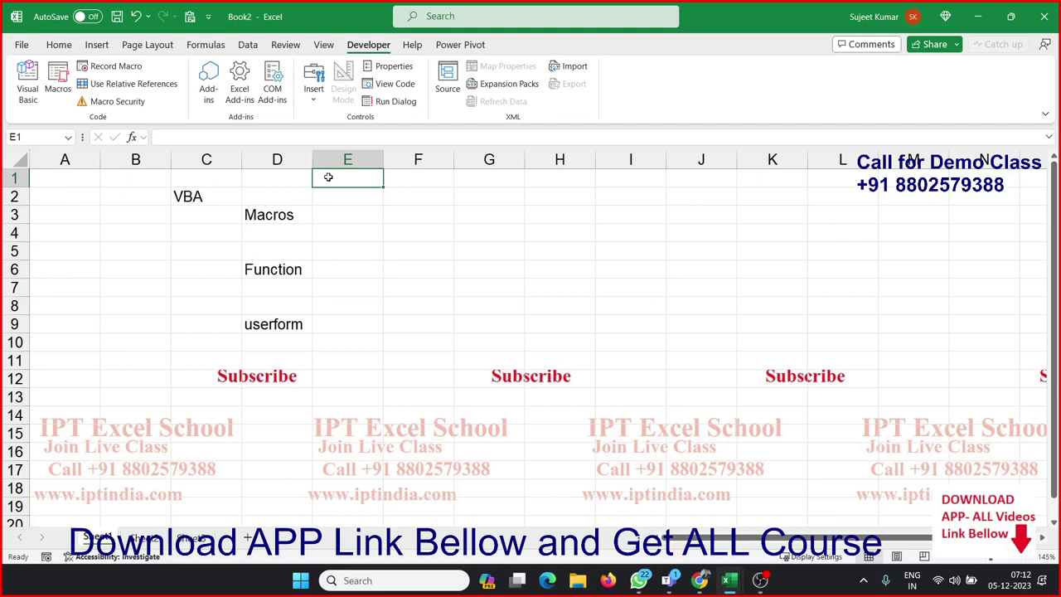
{"action": "left_click", "coordinate": [334, 254]}
{"action": "left_click", "coordinate": [482, 288]}
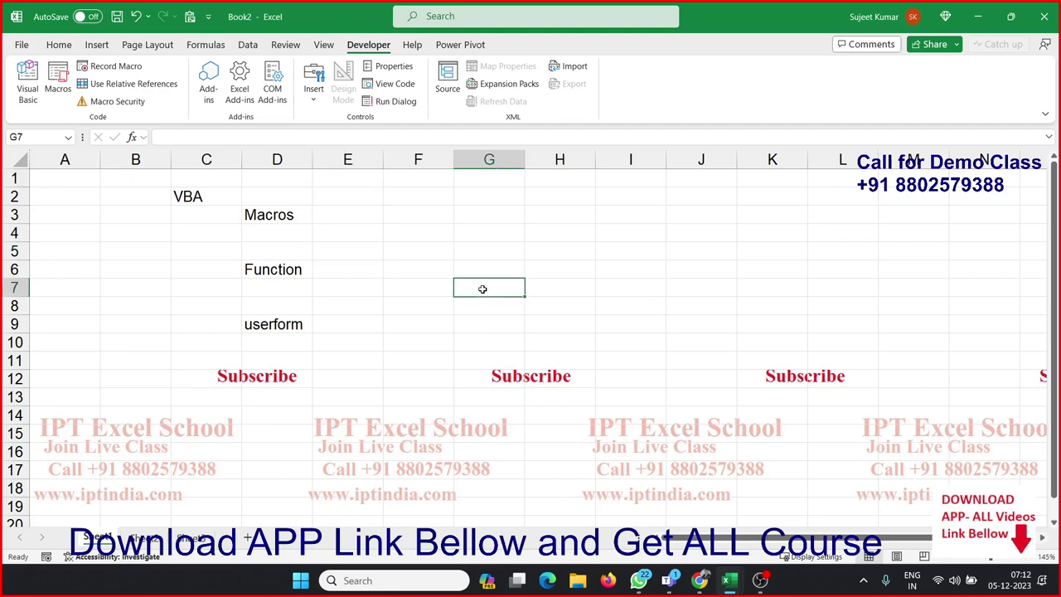
{"action": "left_click", "coordinate": [472, 228]}
{"action": "left_click", "coordinate": [407, 217]}
{"action": "left_click", "coordinate": [399, 242]}
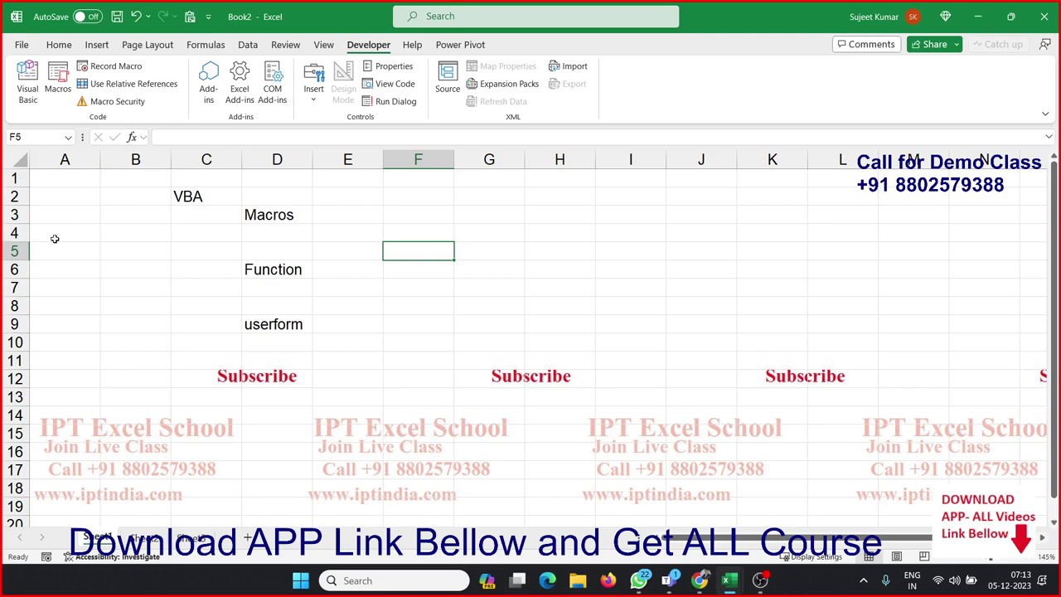
{"action": "left_click", "coordinate": [387, 282]}
{"action": "left_click", "coordinate": [298, 220]}
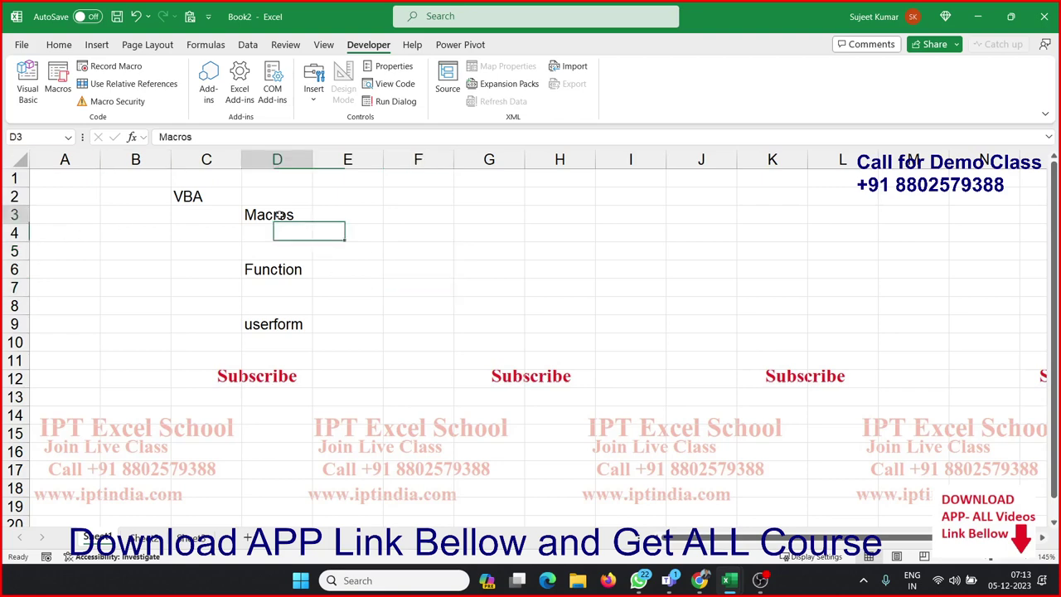
{"action": "left_click", "coordinate": [279, 263]}
{"action": "left_click", "coordinate": [395, 267]}
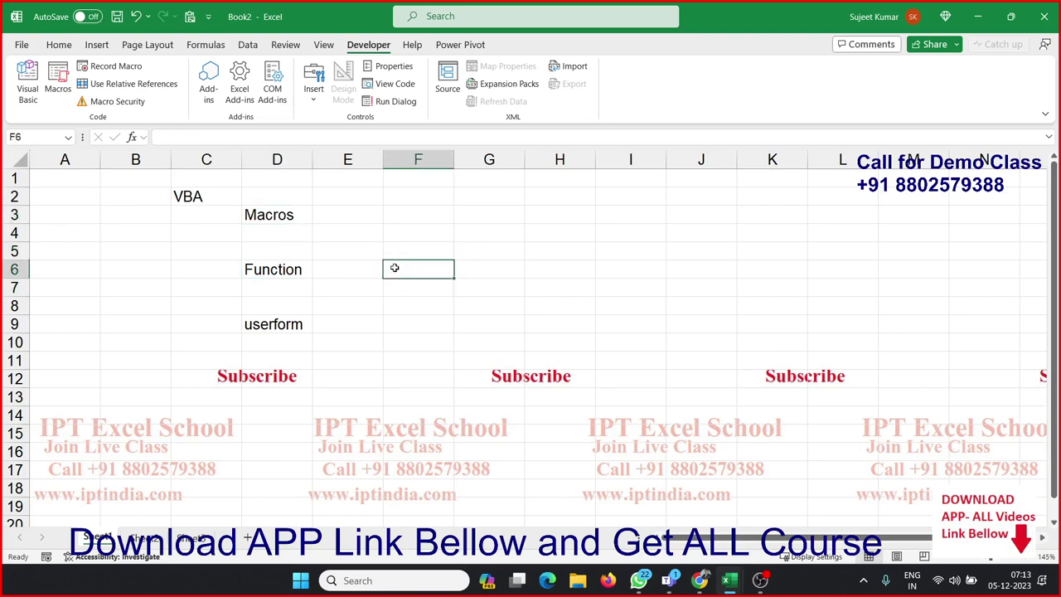
{"action": "type", "text": "vl"}
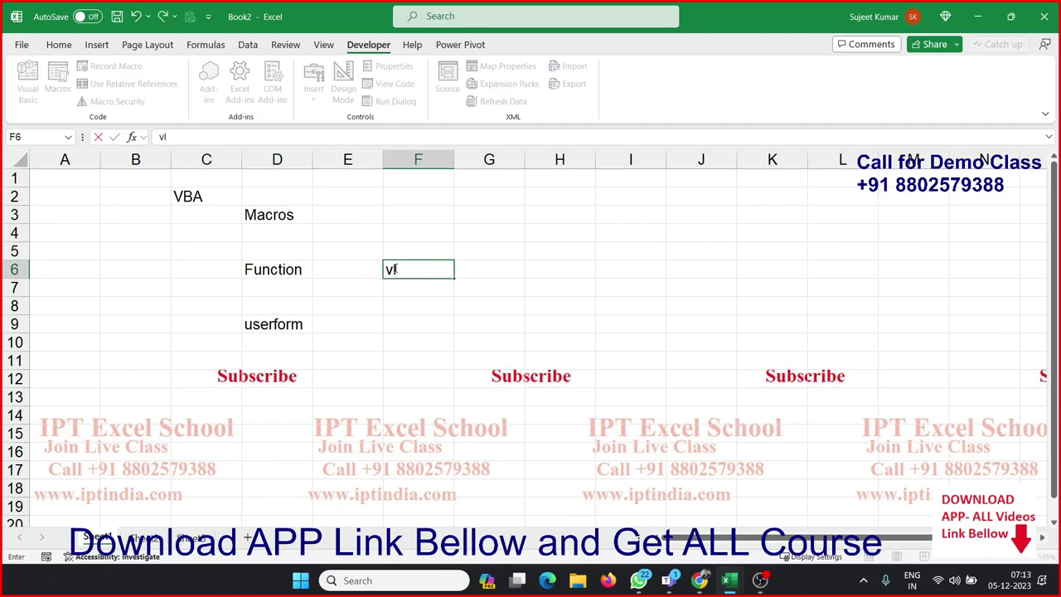
{"action": "key", "text": "BackSpace"}
{"action": "key", "text": "BackSpace"}
{"action": "type", "text": "="}
{"action": "type", "text": "vl"}
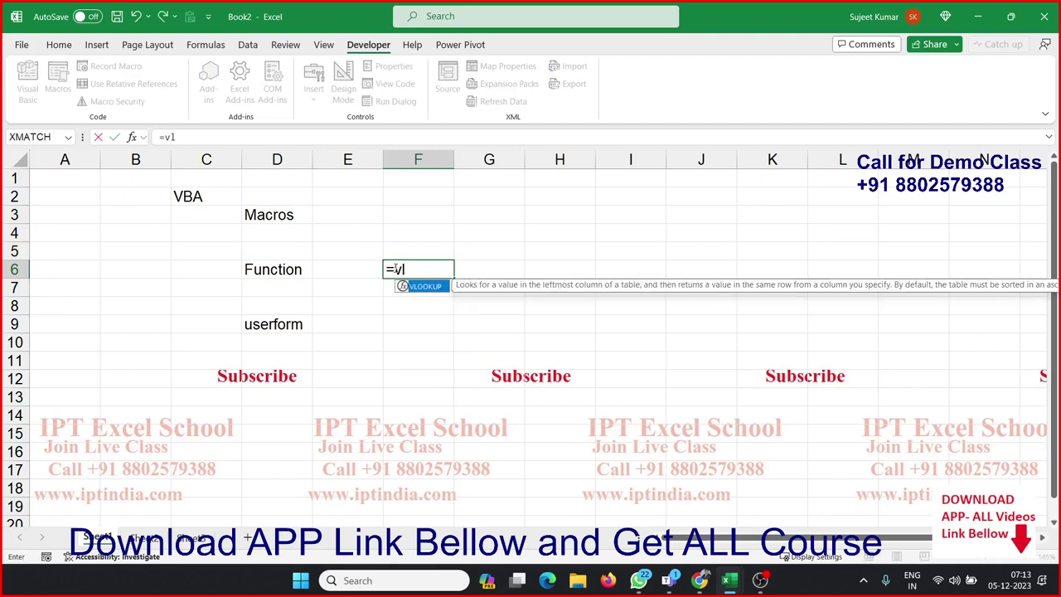
{"action": "key", "text": "Escape"}
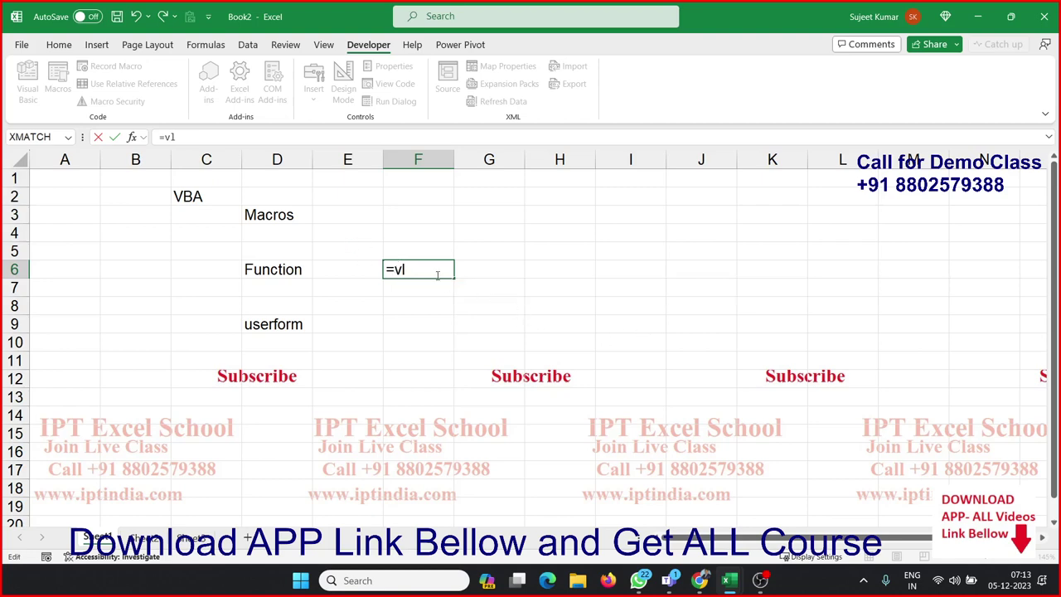
{"action": "key", "text": "Escape"}
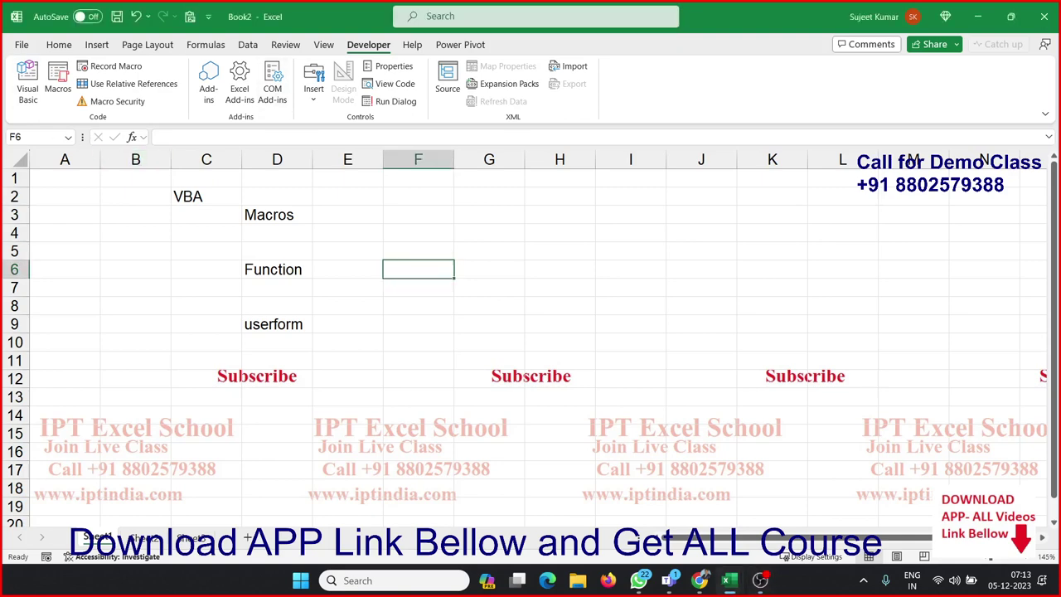
{"action": "key", "text": "alt+F11"}
{"action": "type", "text": "=vl"}
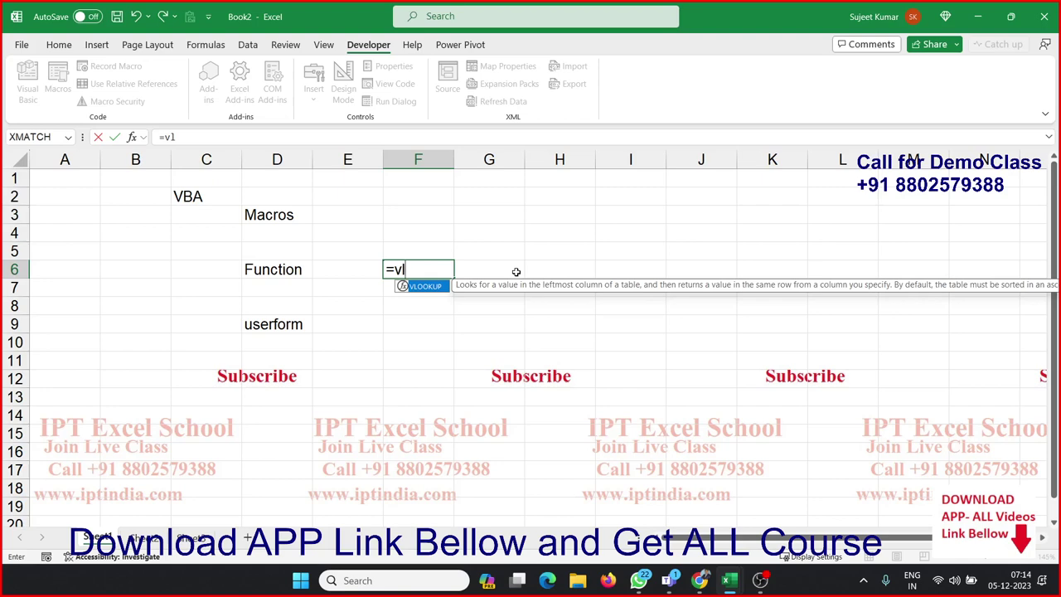
{"action": "key", "text": "Escape"}
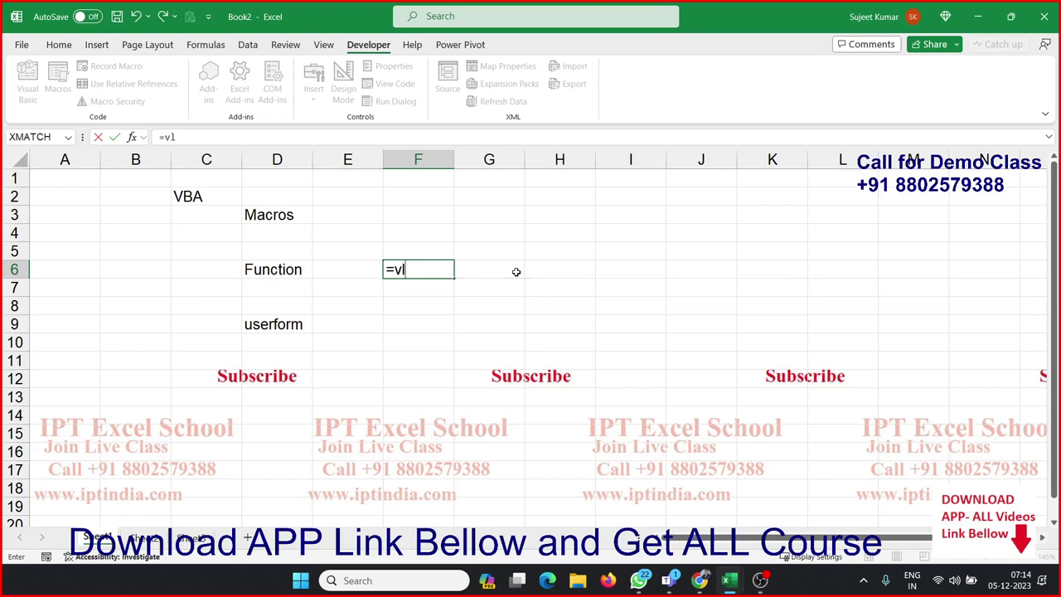
{"action": "key", "text": "Escape"}
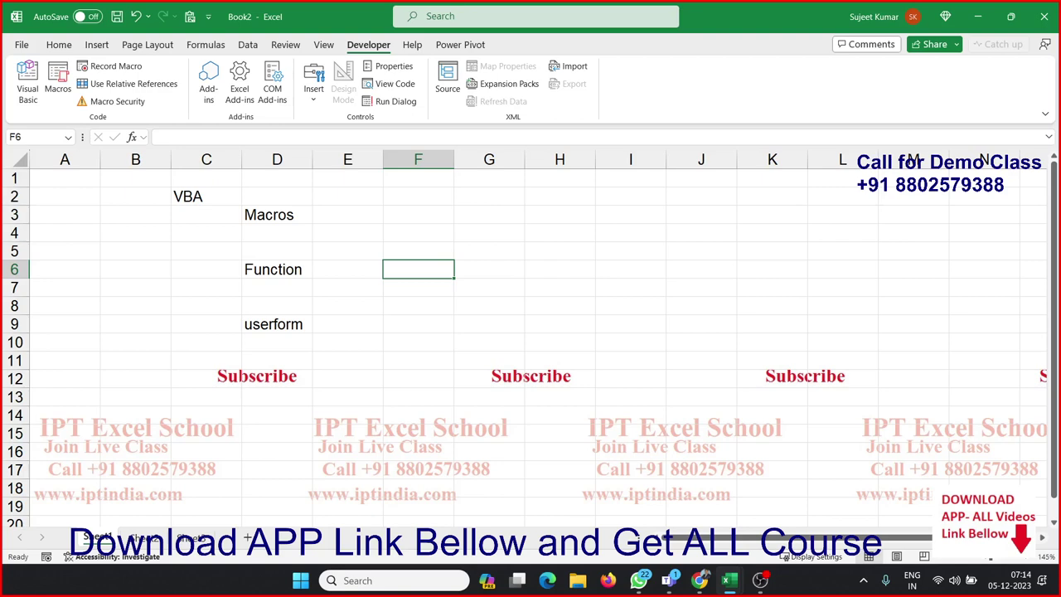
{"action": "key", "text": "super+shift+s"}
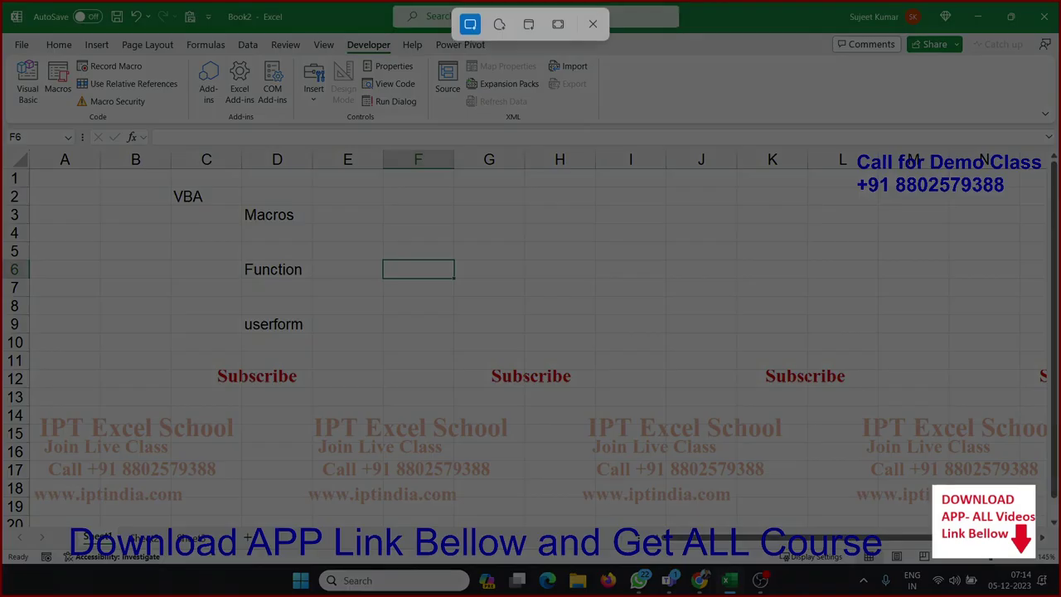
{"action": "key", "text": "Escape"}
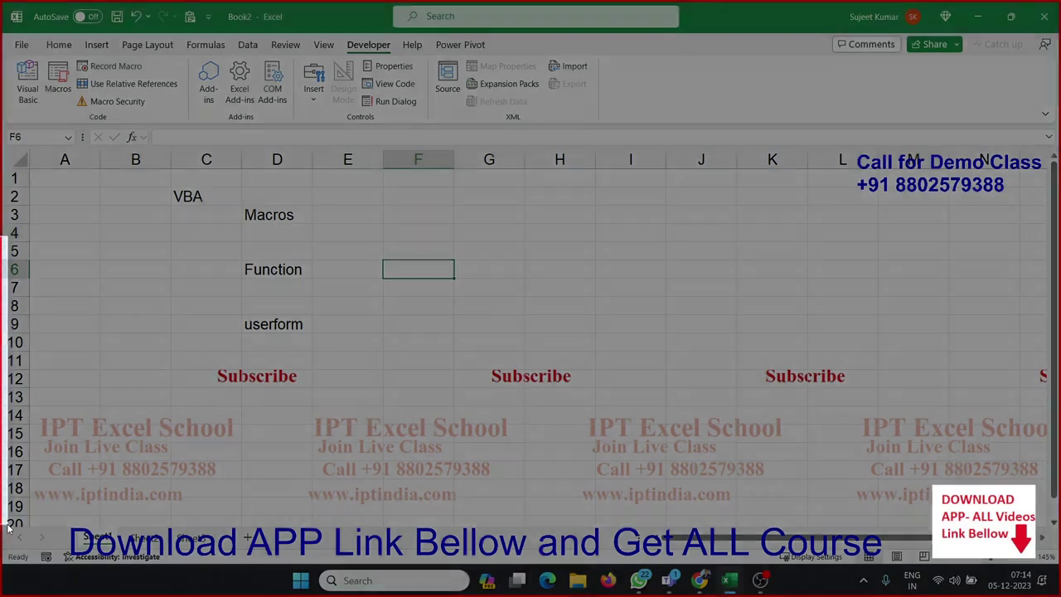
{"action": "scroll", "coordinate": [530, 339], "scroll_direction": "down", "scroll_amount": 4}
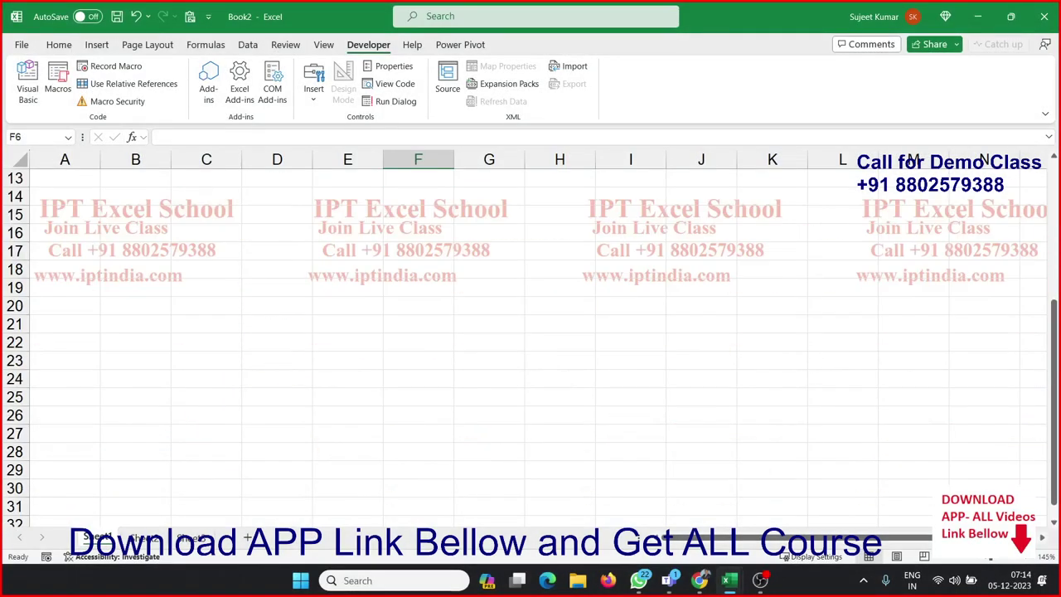
{"action": "scroll", "coordinate": [345, 345], "scroll_direction": "up", "scroll_amount": 4}
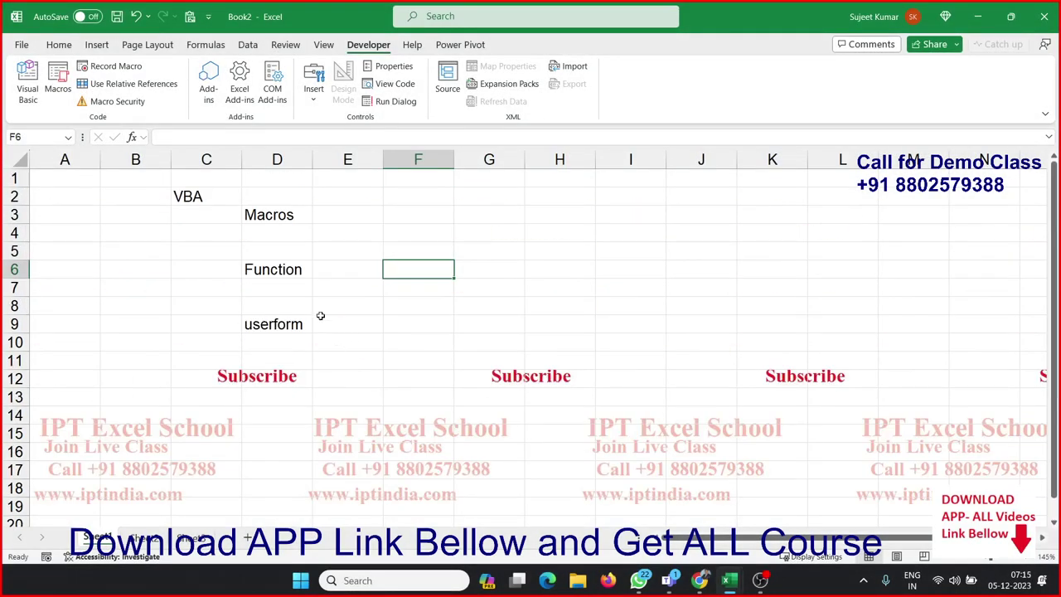
{"action": "left_click", "coordinate": [328, 291]}
{"action": "left_click", "coordinate": [325, 323]}
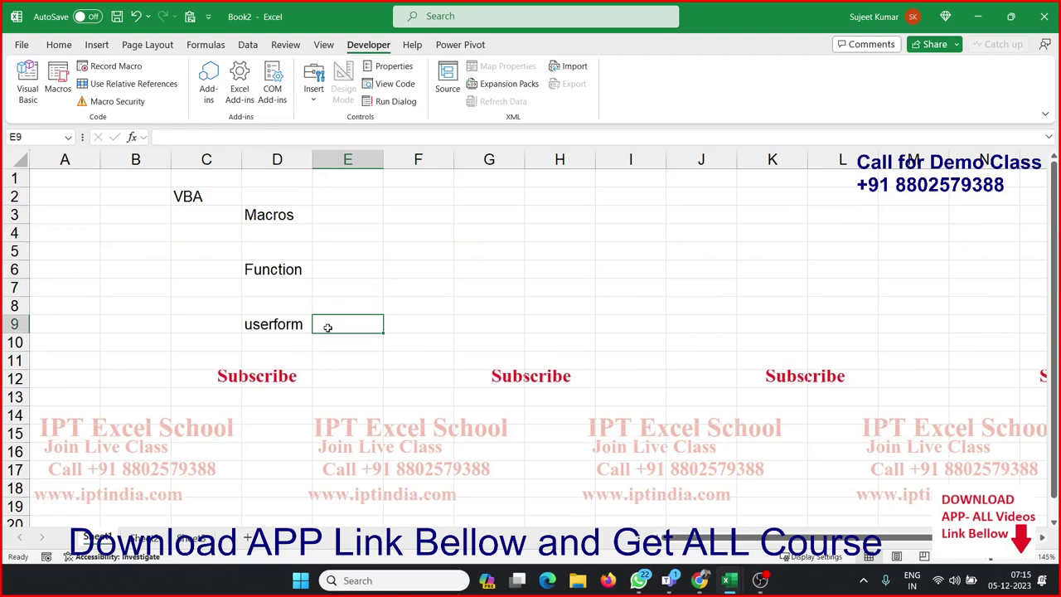
{"action": "left_click", "coordinate": [388, 328]}
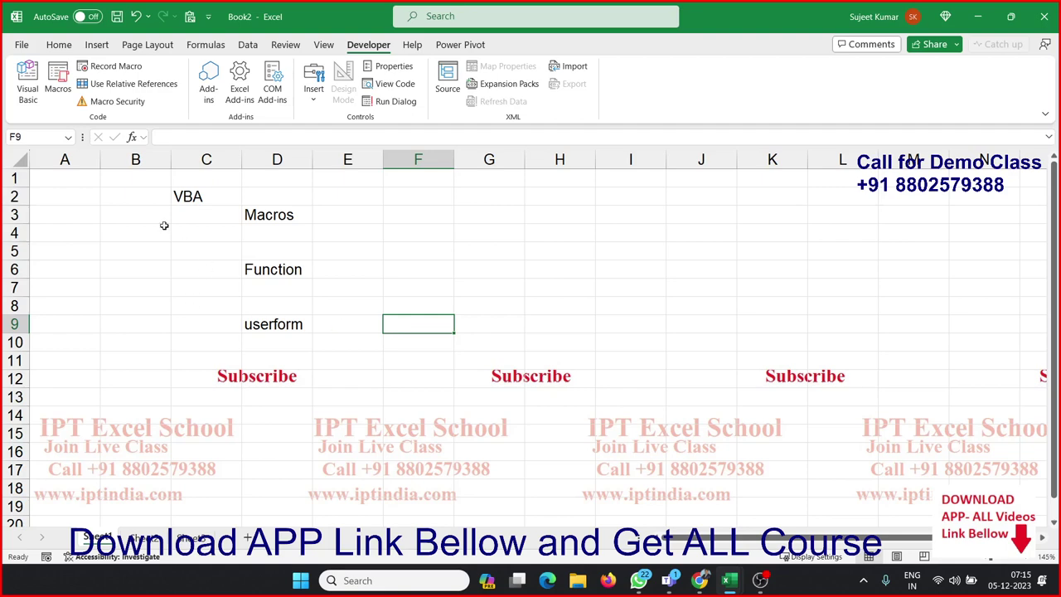
{"action": "left_click", "coordinate": [131, 137]}
{"action": "left_click_drag", "start_coordinate": [498, 164], "coordinate": [357, 159]}
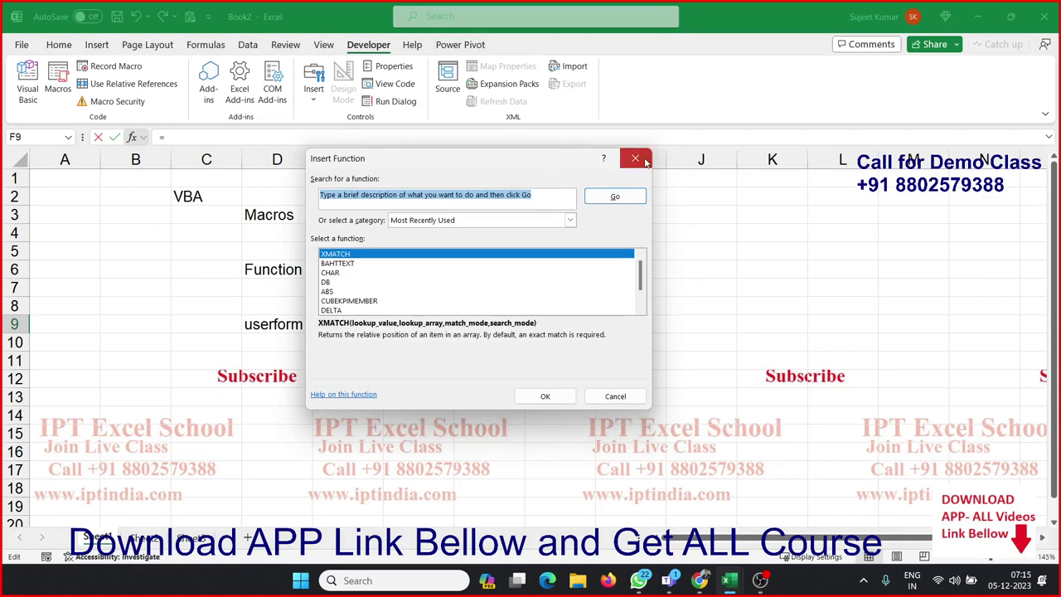
{"action": "left_click", "coordinate": [636, 158]}
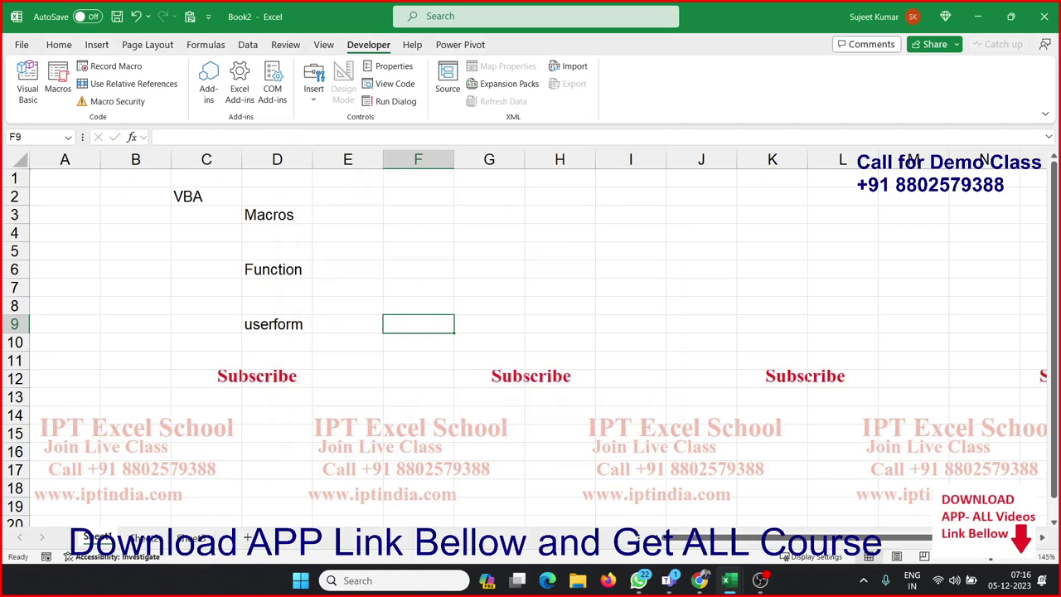
{"action": "scroll", "coordinate": [130, 327], "scroll_direction": "down", "scroll_amount": 1}
{"action": "scroll", "coordinate": [131, 324], "scroll_direction": "up", "scroll_amount": 1}
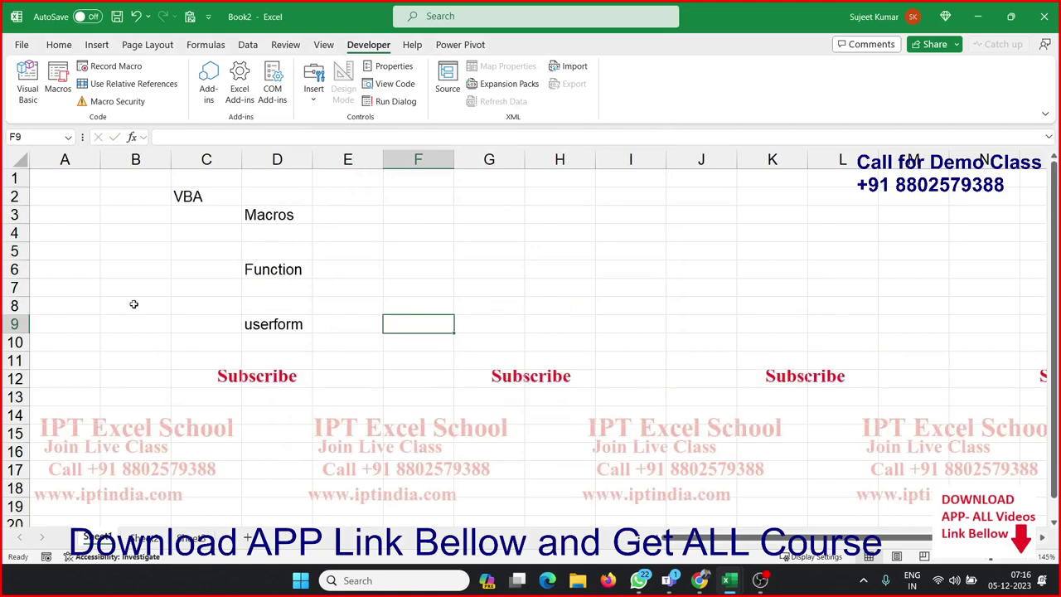
{"action": "left_click", "coordinate": [114, 241]}
{"action": "left_click", "coordinate": [57, 83]}
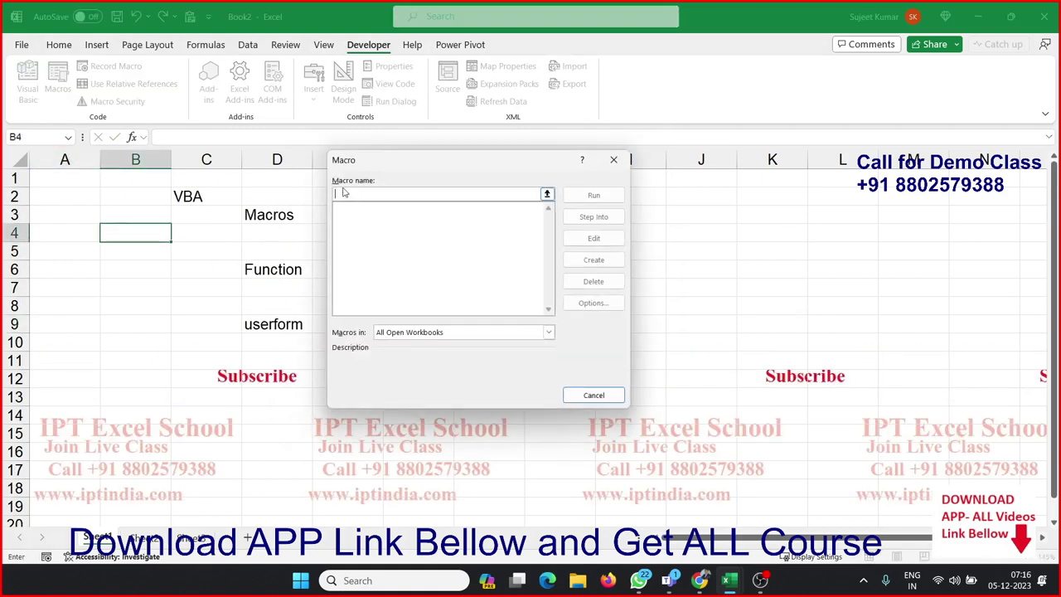
{"action": "left_click_drag", "start_coordinate": [375, 161], "coordinate": [260, 156]}
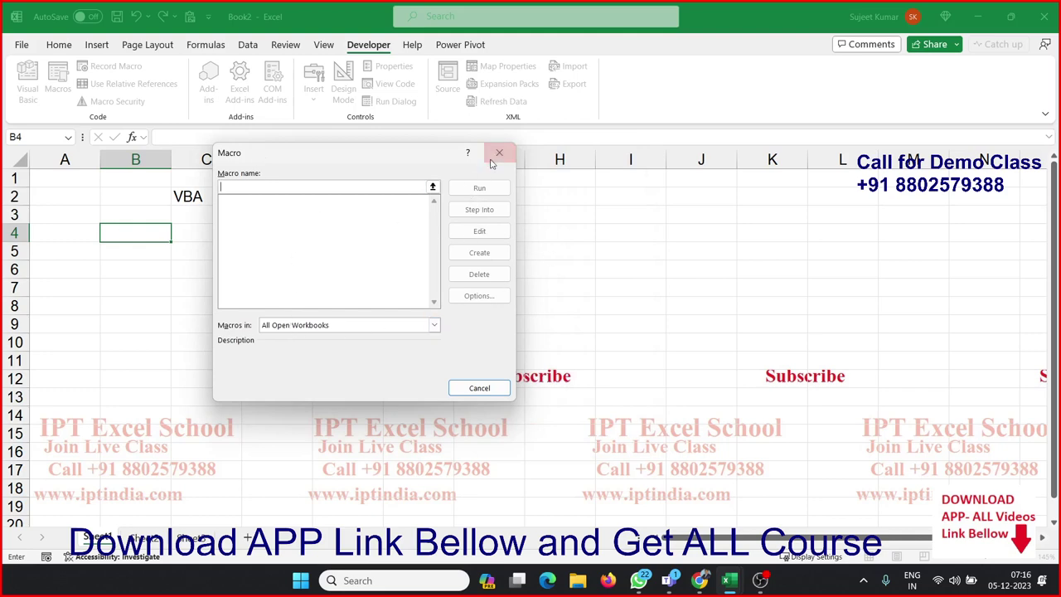
{"action": "left_click", "coordinate": [490, 163]}
{"action": "left_click_drag", "start_coordinate": [279, 330], "coordinate": [271, 216]}
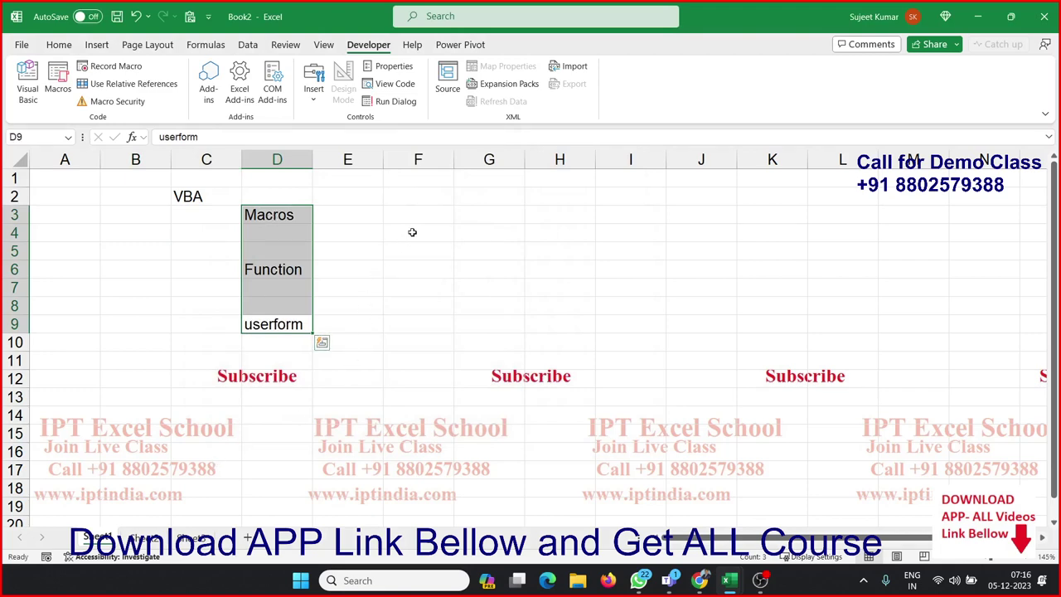
{"action": "left_click", "coordinate": [421, 200]}
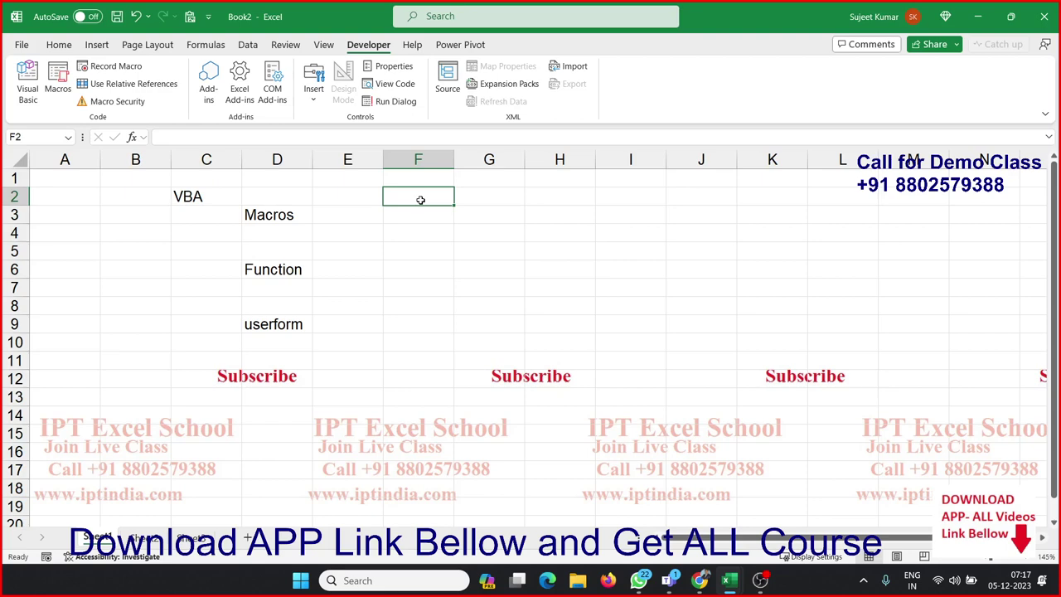
{"action": "key", "text": "super+shift+s"}
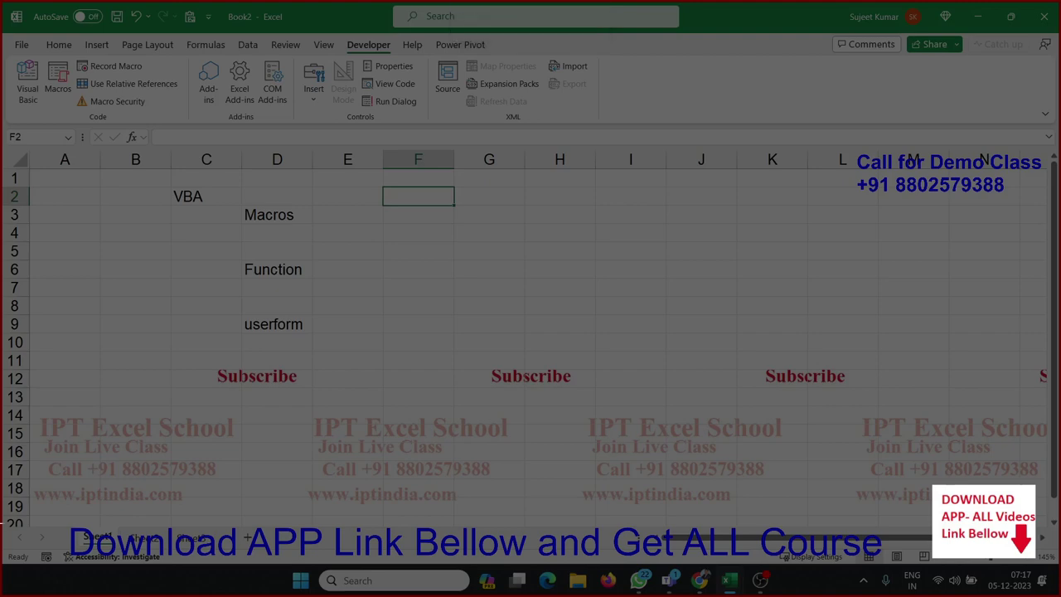
{"action": "key", "text": "Escape"}
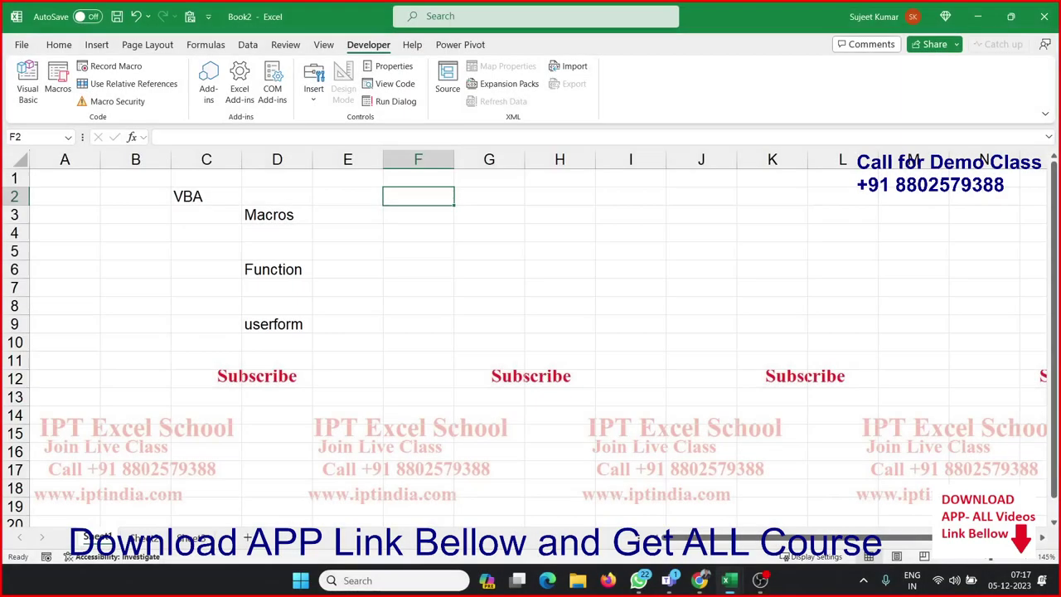
{"action": "scroll", "coordinate": [3, 445], "scroll_direction": "down", "scroll_amount": 5}
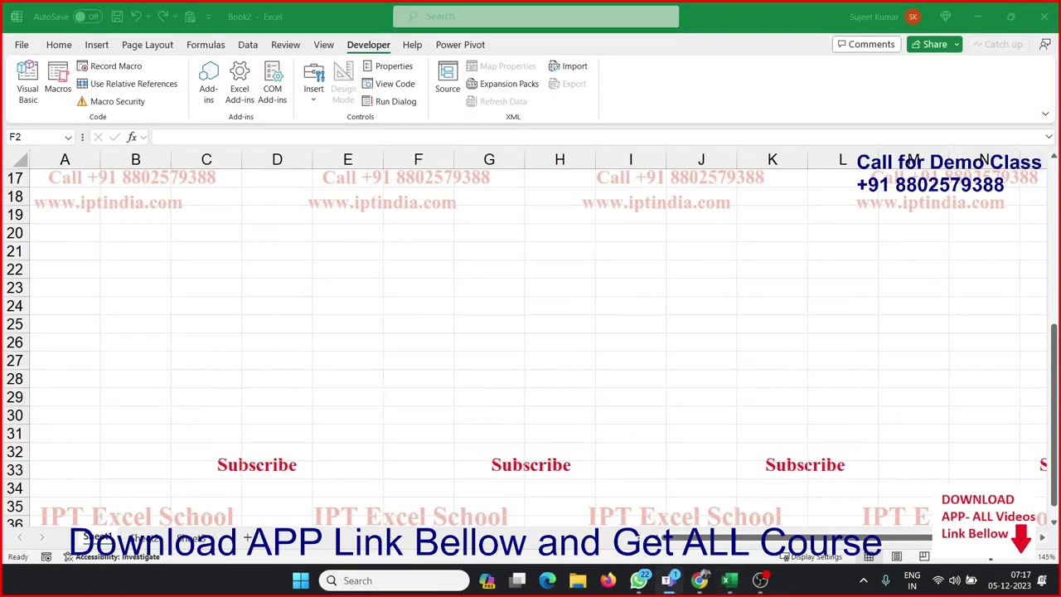
{"action": "scroll", "coordinate": [349, 281], "scroll_direction": "up", "scroll_amount": 3}
{"action": "scroll", "coordinate": [331, 298], "scroll_direction": "up", "scroll_amount": 3}
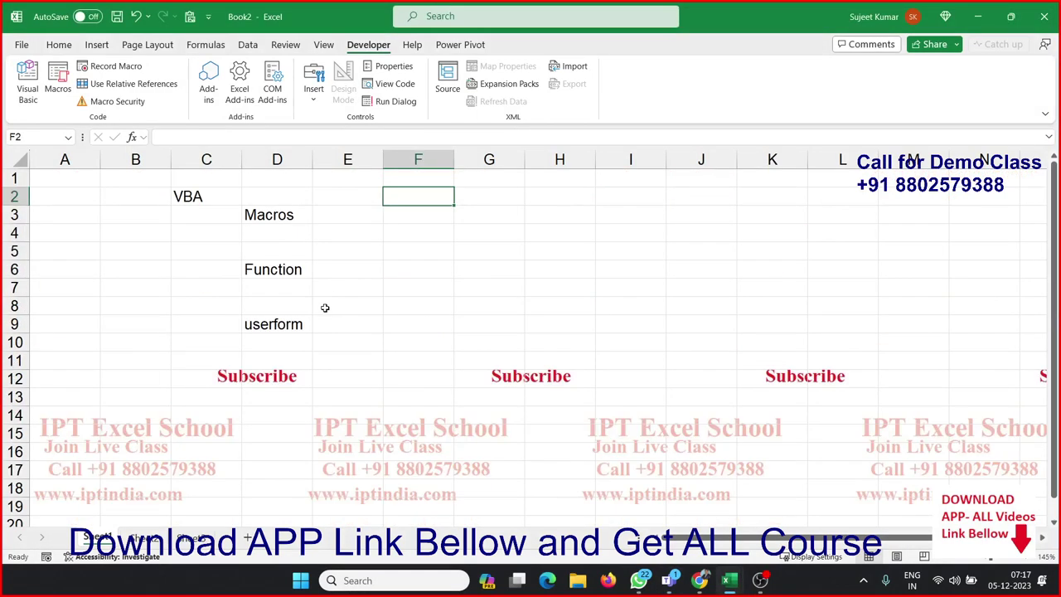
{"action": "left_click", "coordinate": [285, 281]}
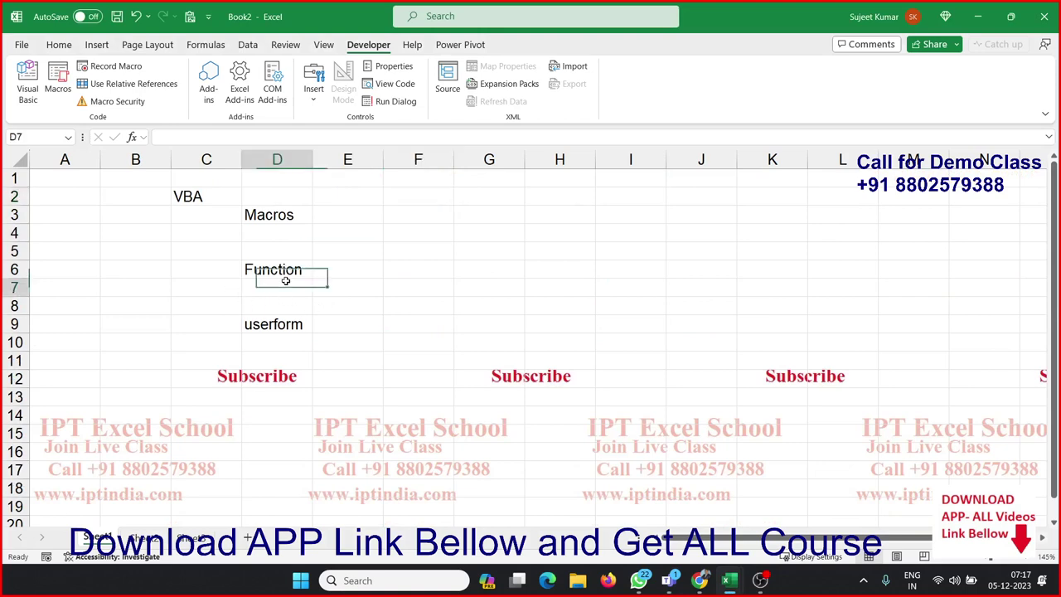
{"action": "left_click", "coordinate": [303, 332]}
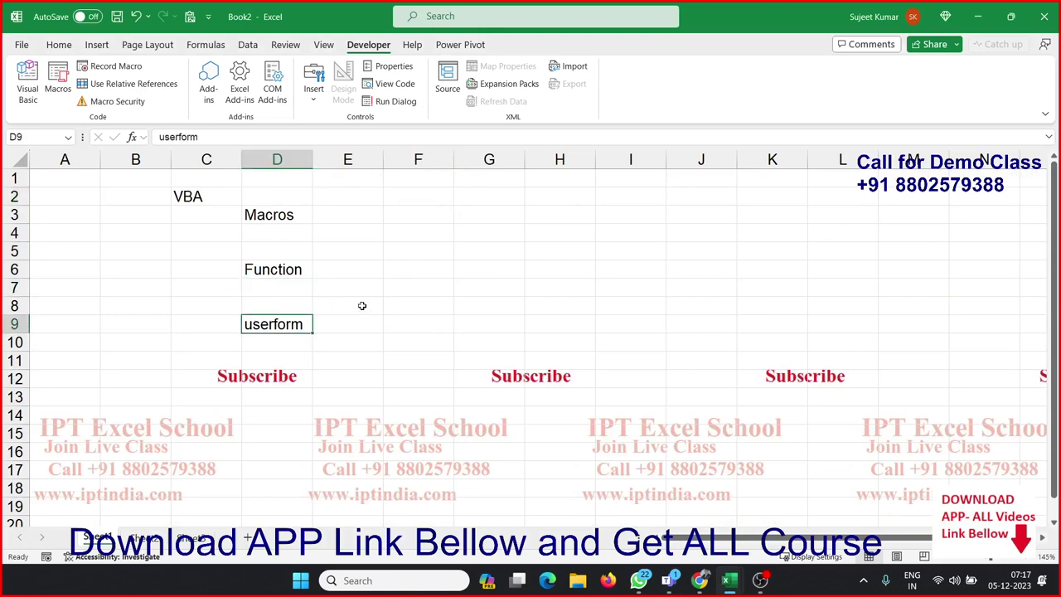
{"action": "left_click", "coordinate": [438, 219]}
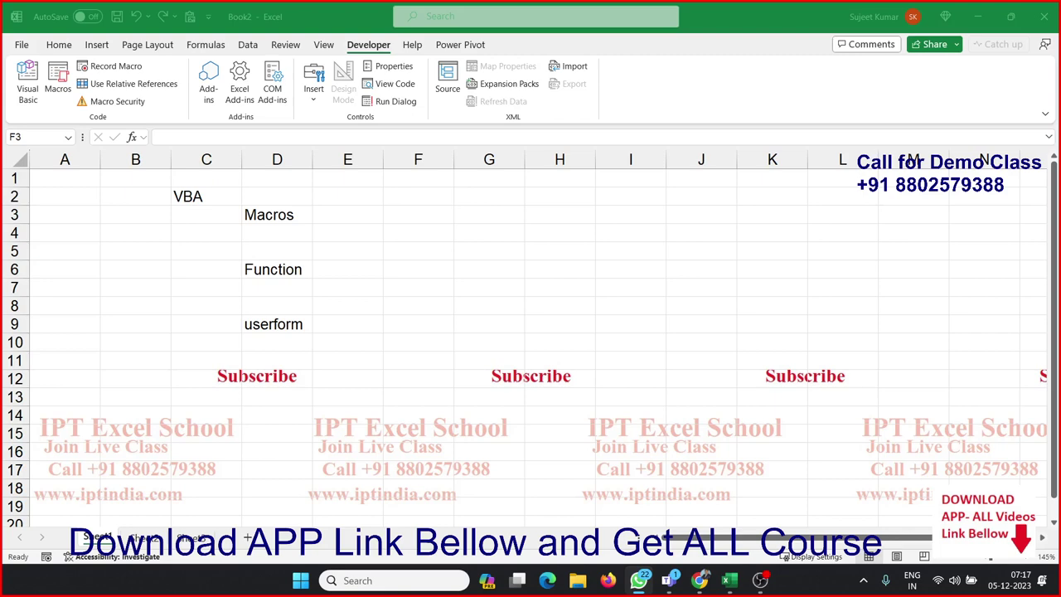
{"action": "left_click", "coordinate": [383, 275]}
{"action": "left_click", "coordinate": [381, 273]}
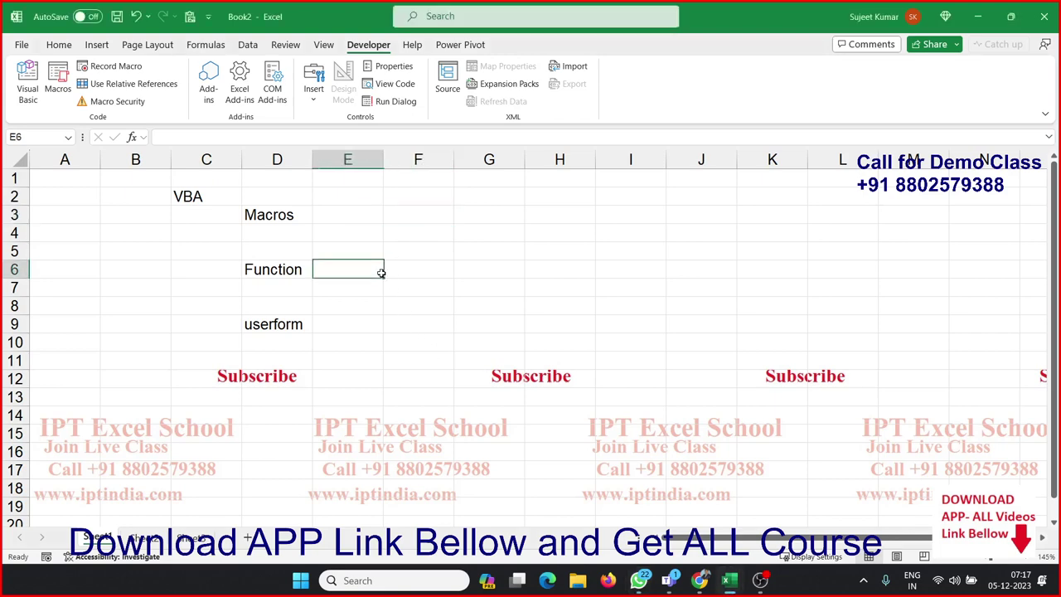
{"action": "left_click", "coordinate": [446, 223]}
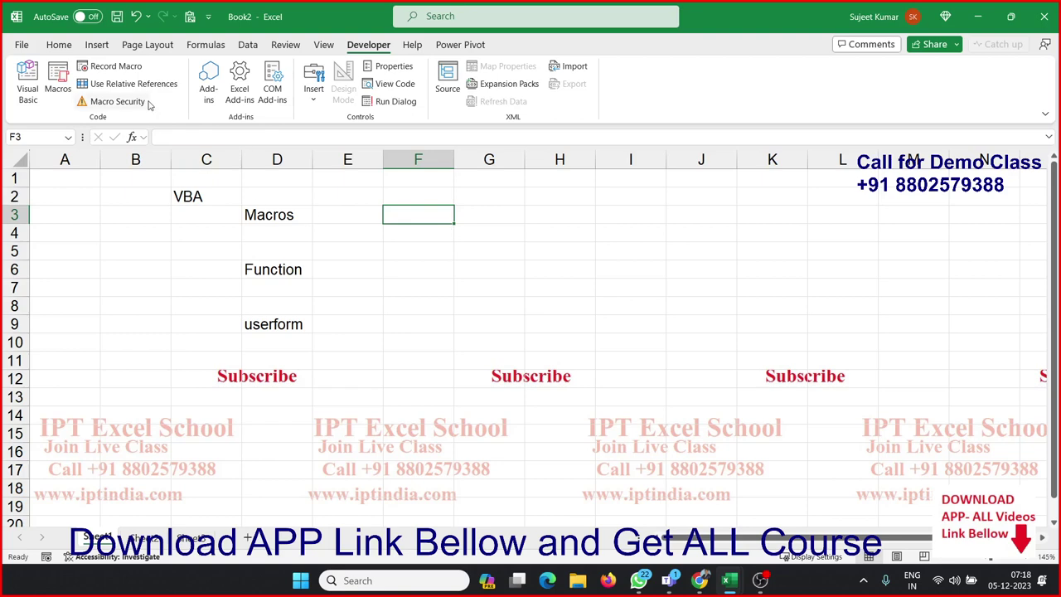
{"action": "left_click", "coordinate": [117, 101]}
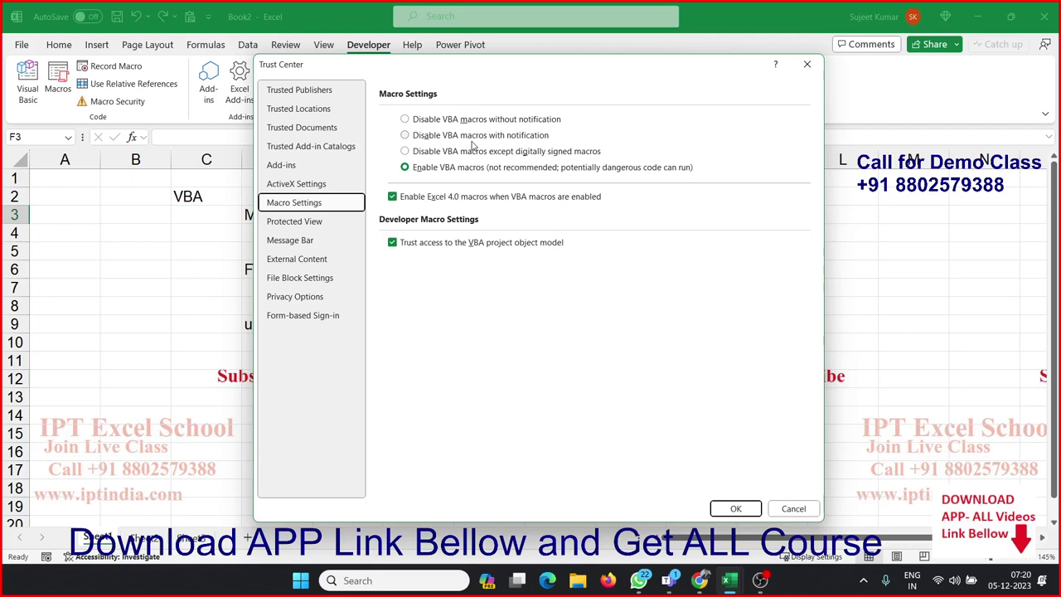
{"action": "key", "text": "Escape"}
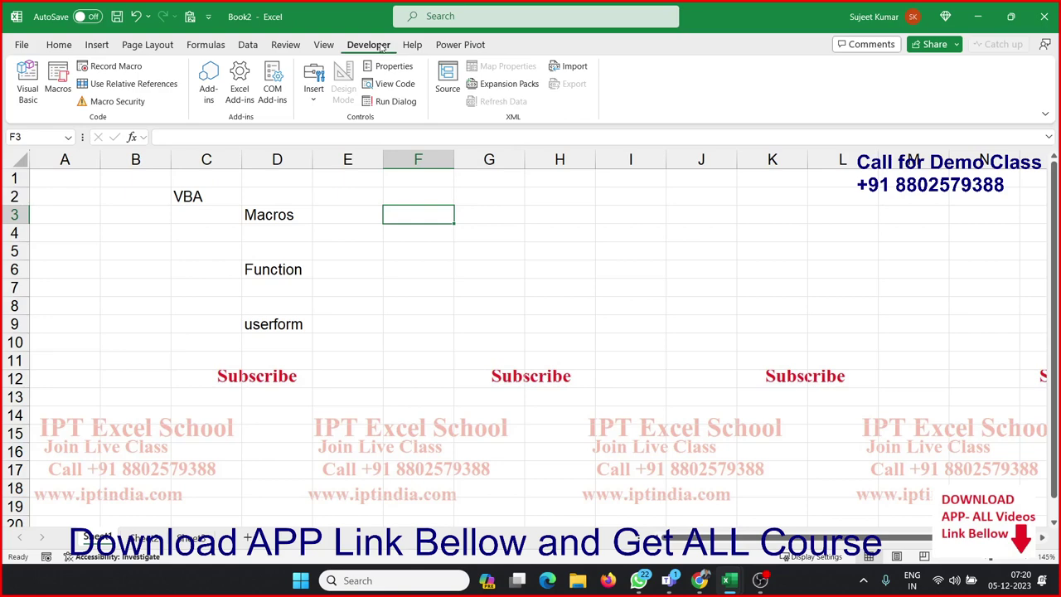
{"action": "left_click", "coordinate": [33, 46]}
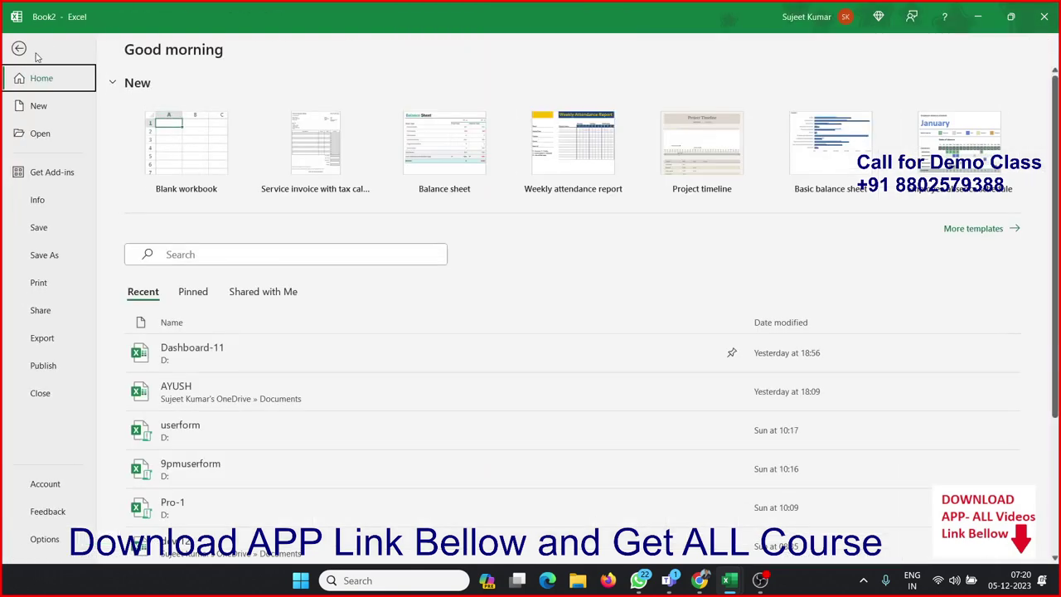
{"action": "left_click", "coordinate": [51, 540]}
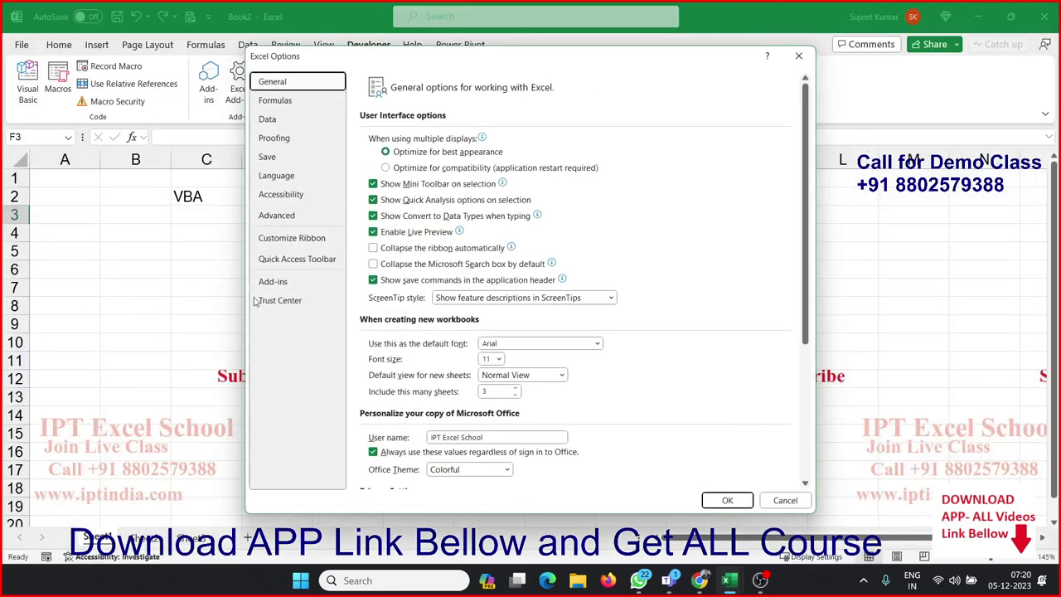
{"action": "left_click", "coordinate": [291, 238]}
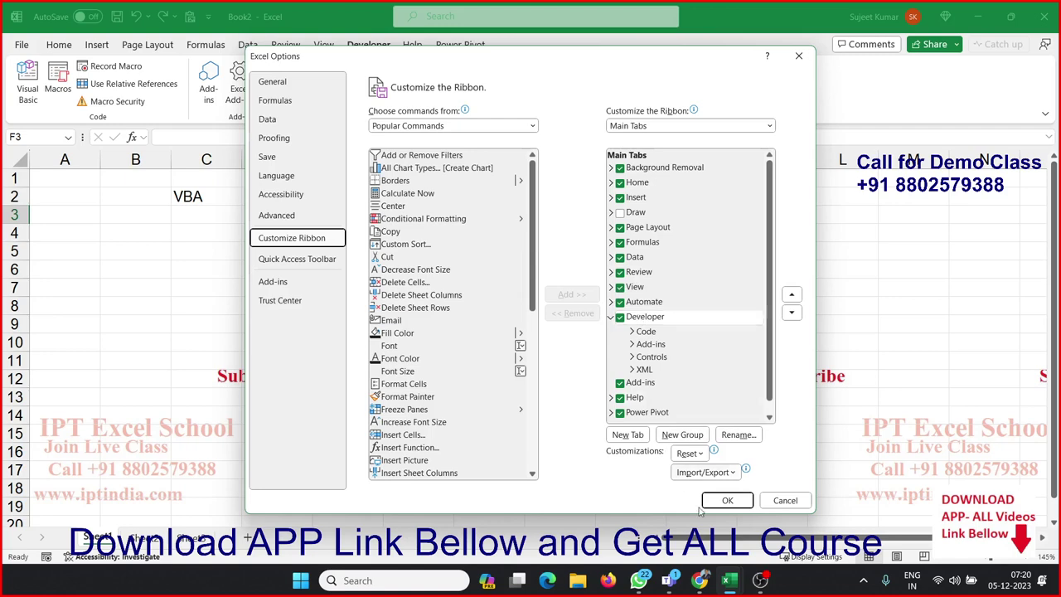
{"action": "left_click", "coordinate": [728, 500]}
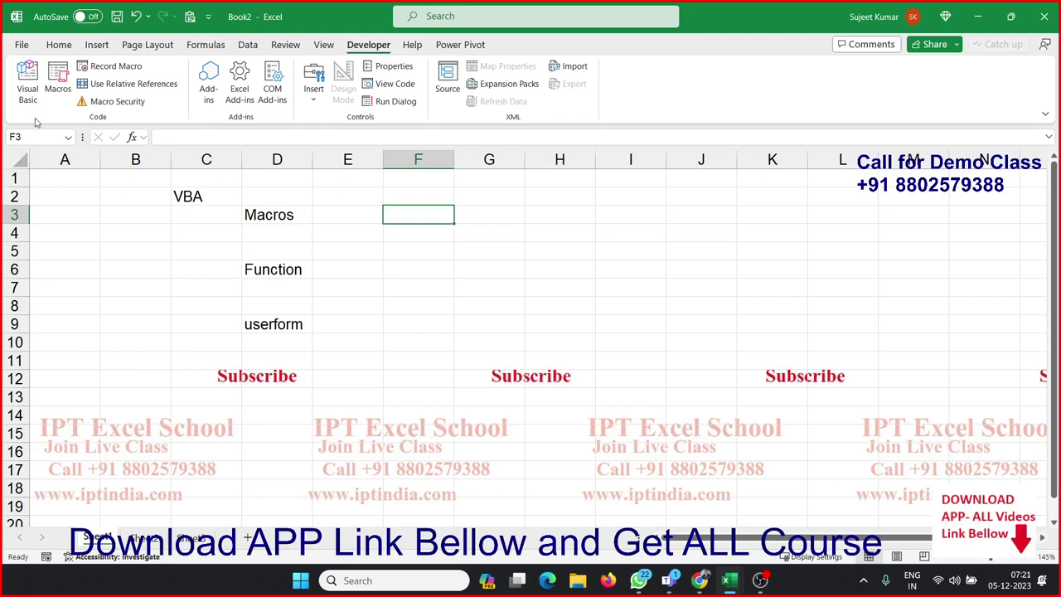
{"action": "left_click", "coordinate": [316, 98]}
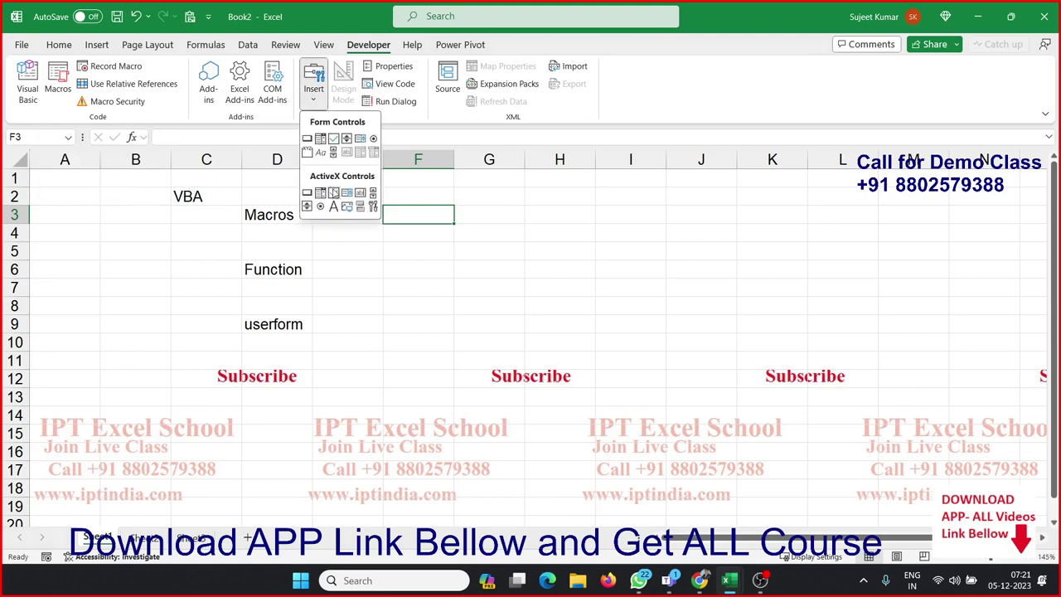
{"action": "left_click", "coordinate": [232, 195]}
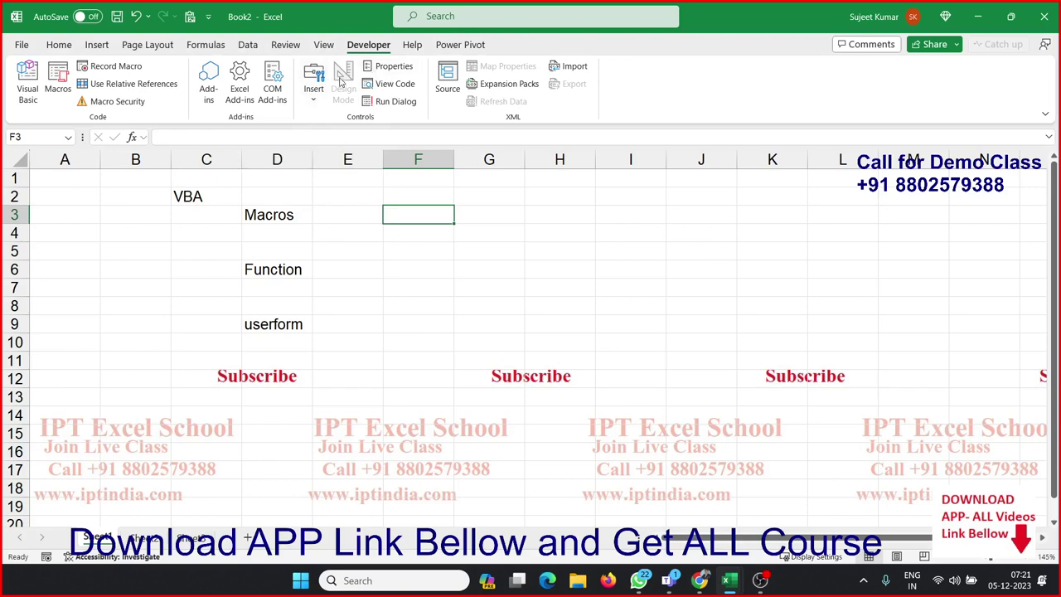
{"action": "left_click", "coordinate": [217, 229]}
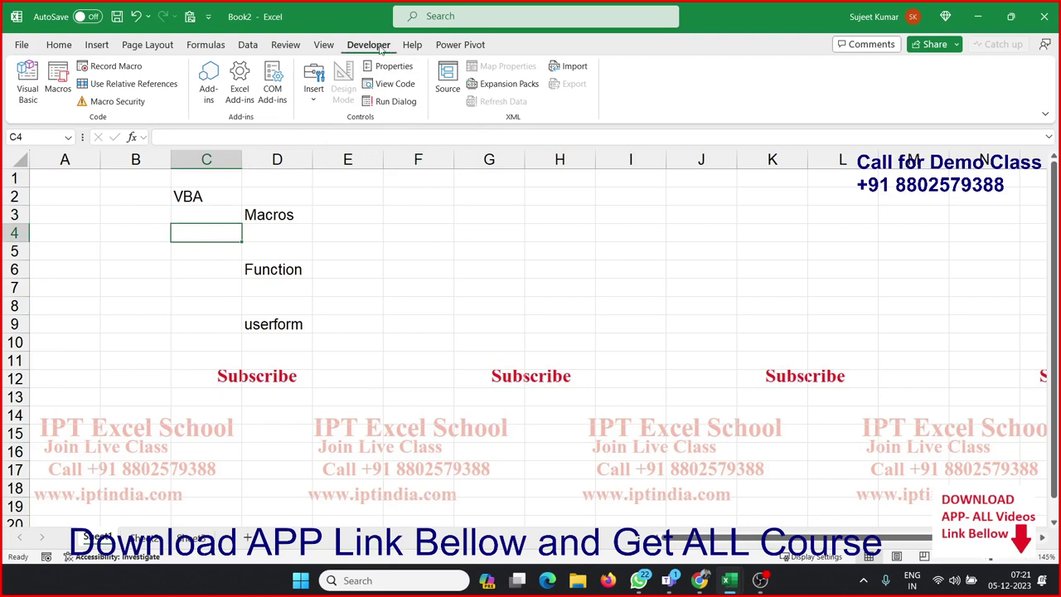
{"action": "left_click", "coordinate": [395, 247]}
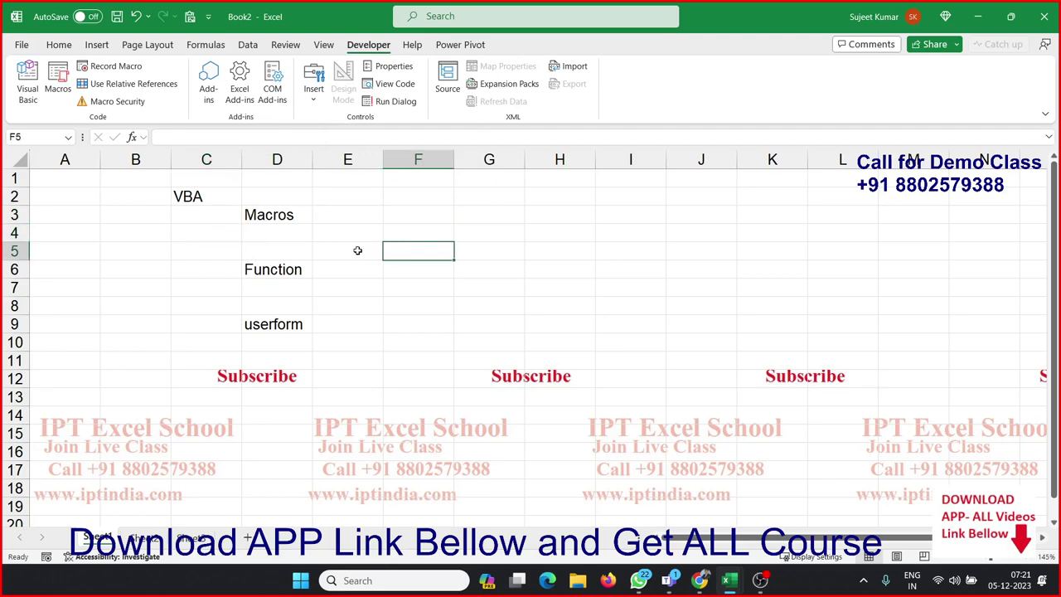
{"action": "left_click", "coordinate": [119, 103]}
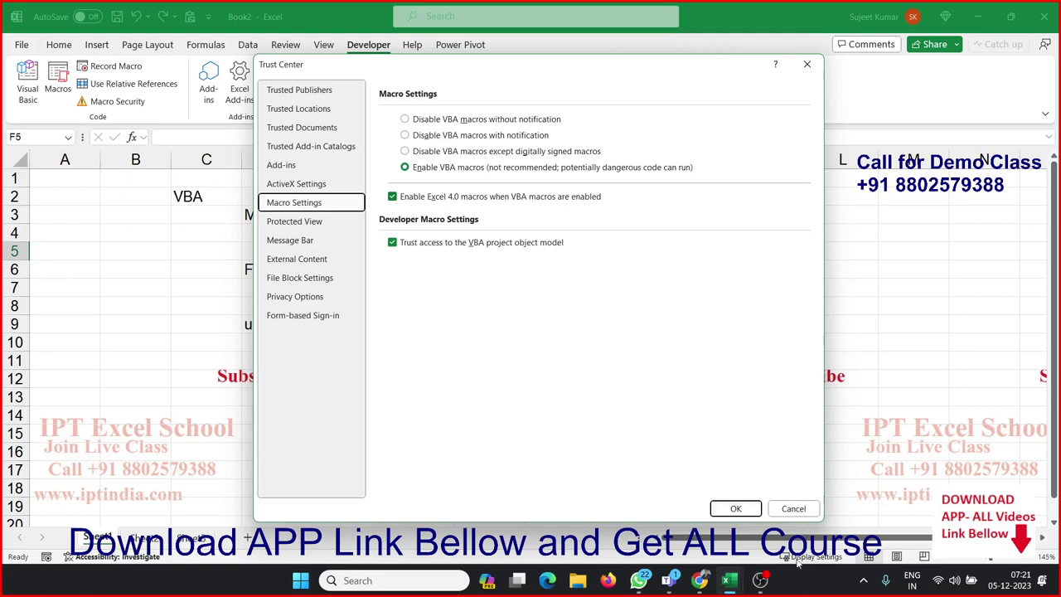
{"action": "left_click", "coordinate": [794, 508]}
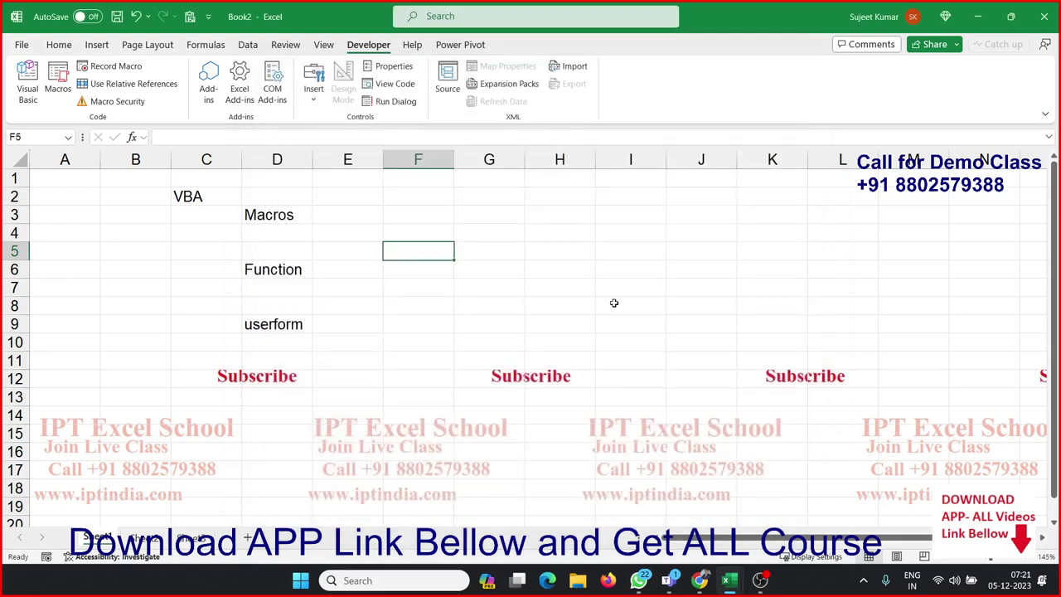
Step: Enter .xlsx in G3 with the note Data beside it in H3
{"action": "left_click", "coordinate": [478, 218]}
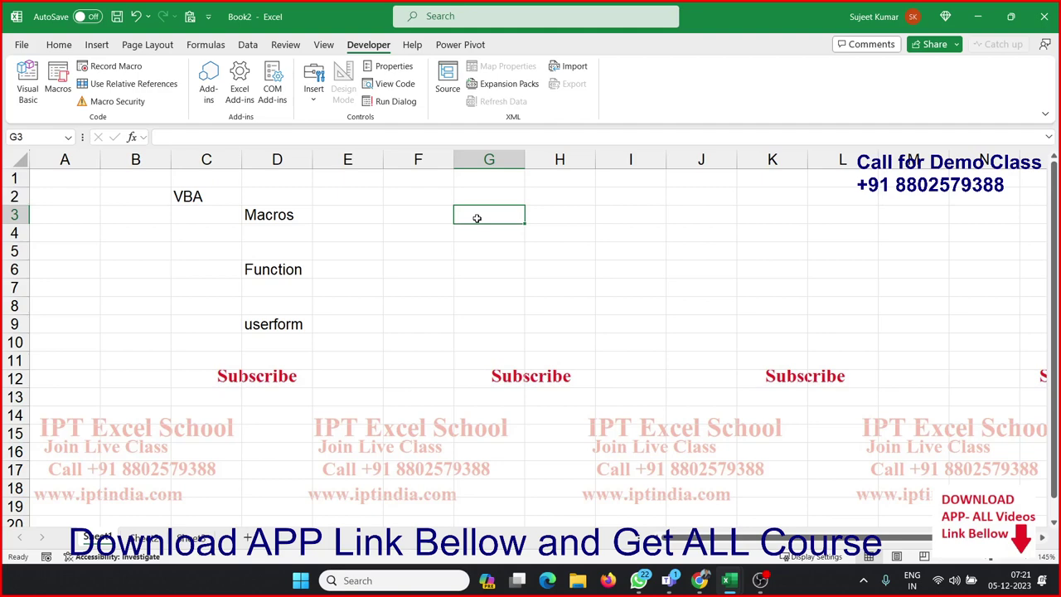
{"action": "type", "text": ".x"}
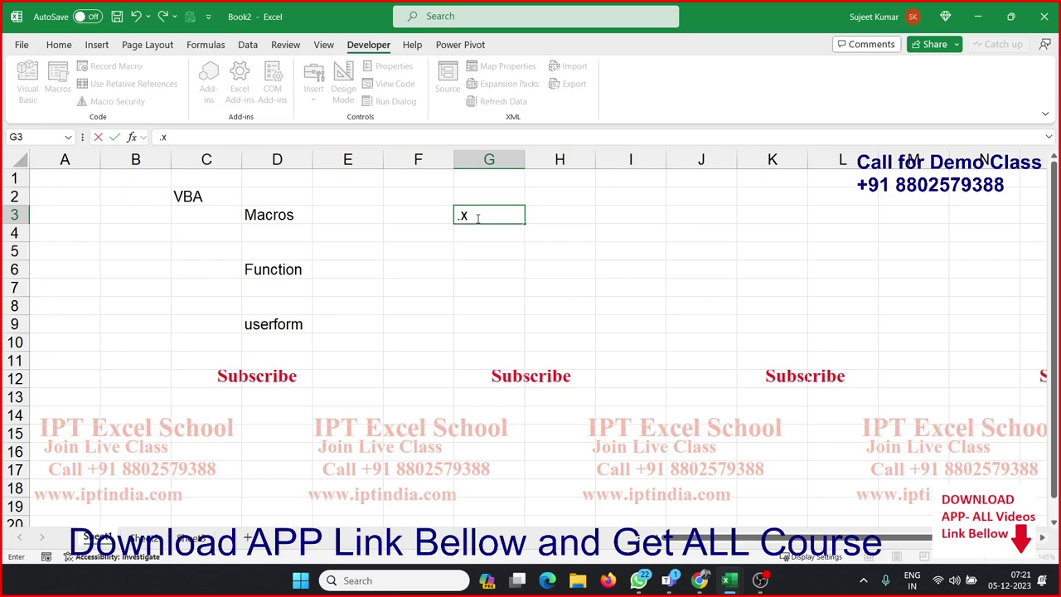
{"action": "type", "text": "lsx"}
{"action": "key", "text": "Return"}
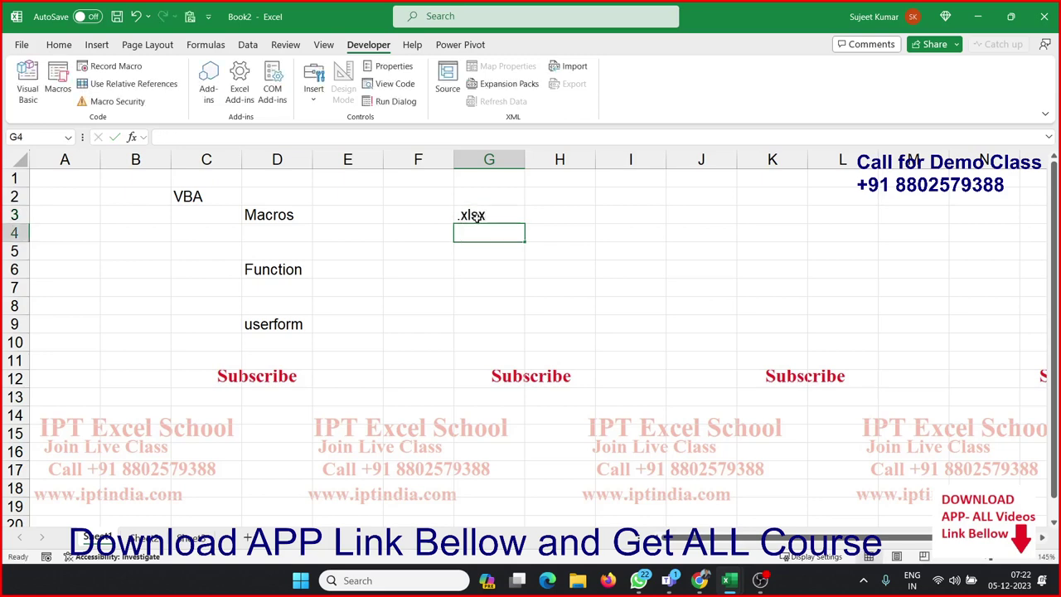
{"action": "key", "text": "Up"}
{"action": "key", "text": "Right"}
{"action": "type", "text": "Data"}
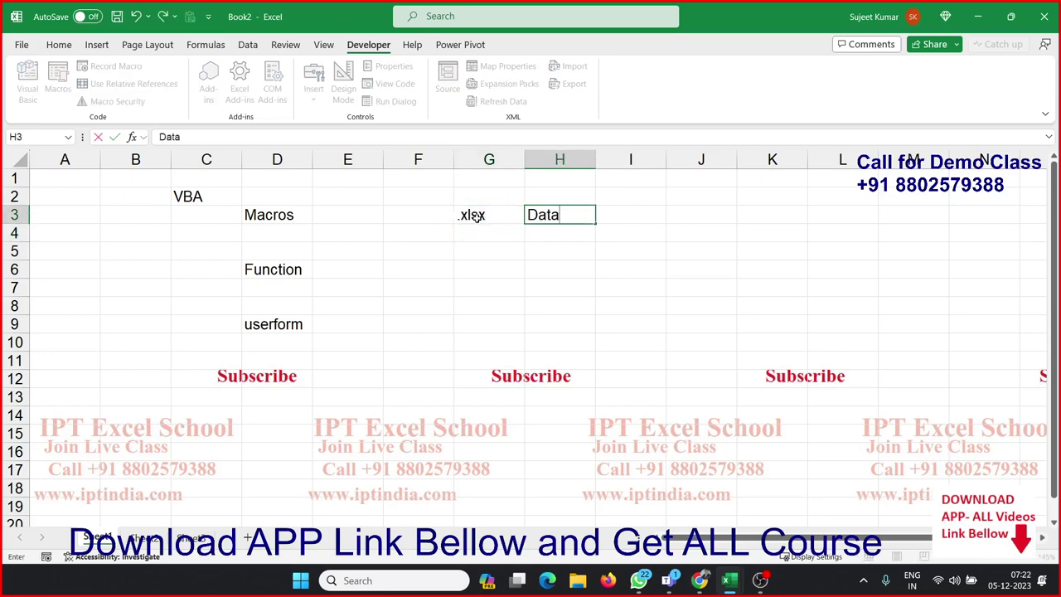
{"action": "key", "text": "Left"}
{"action": "key", "text": "Left"}
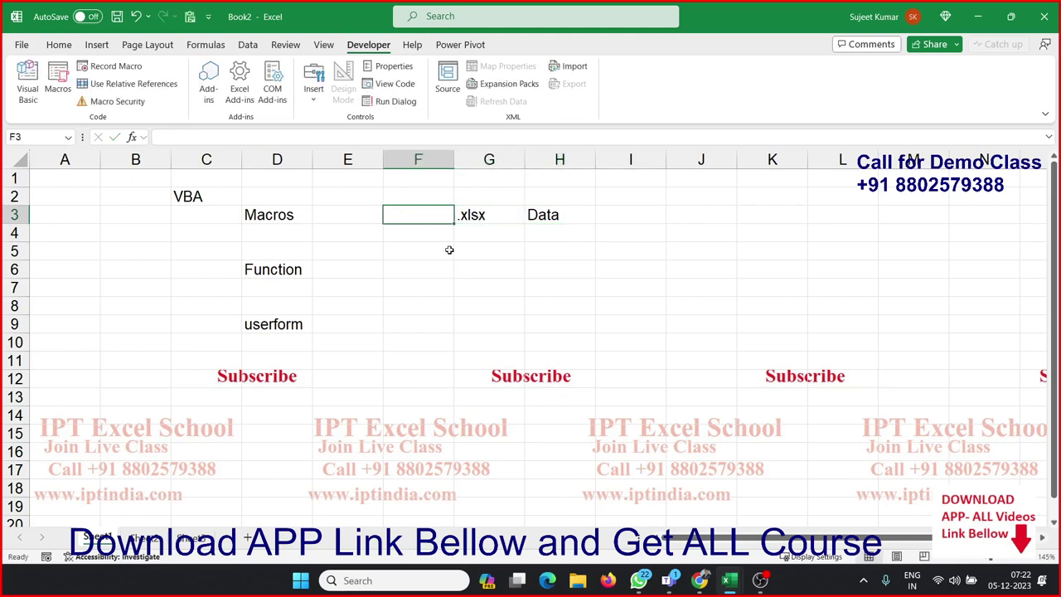
{"action": "key", "text": "Right"}
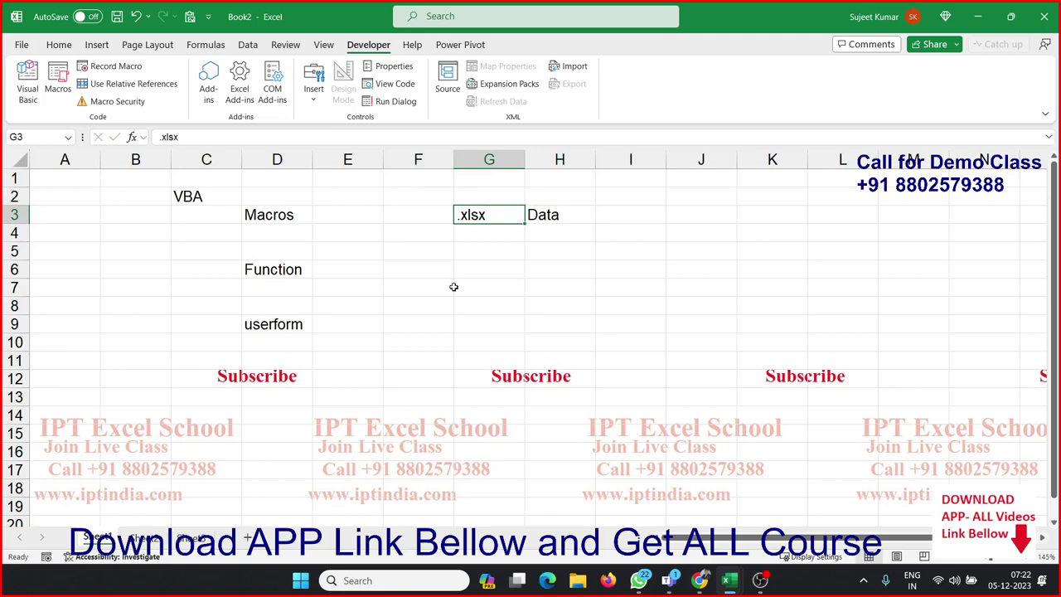
{"action": "key", "text": "Down"}
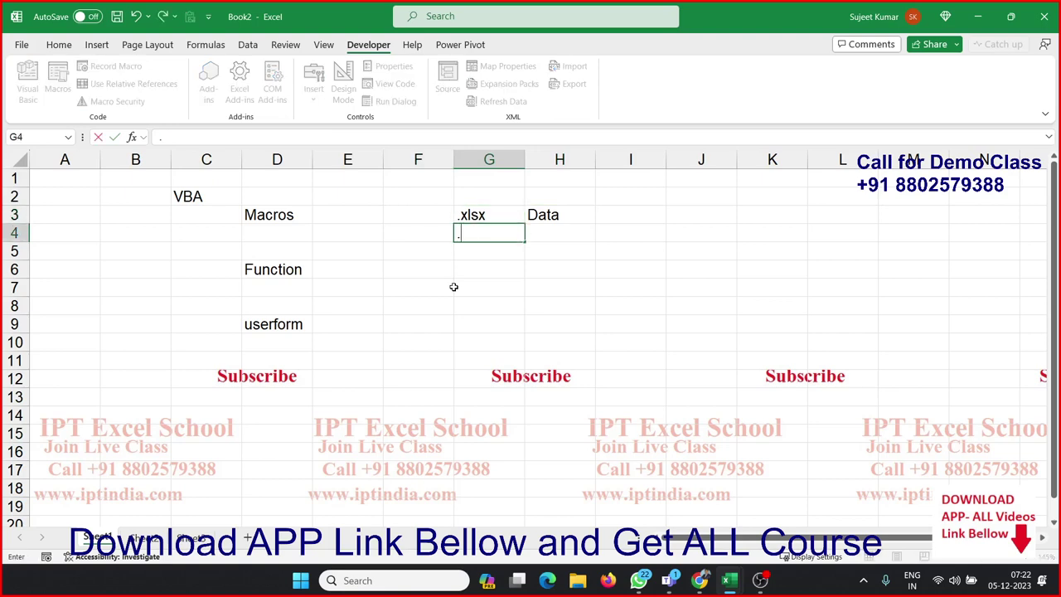
Step: Enter .xlsm in G4 with DATA in H4 and Code in I4
{"action": "type", "text": ".xlsx"}
{"action": "key", "text": "BackSpace"}
{"action": "type", "text": "m"}
{"action": "key", "text": "Tab"}
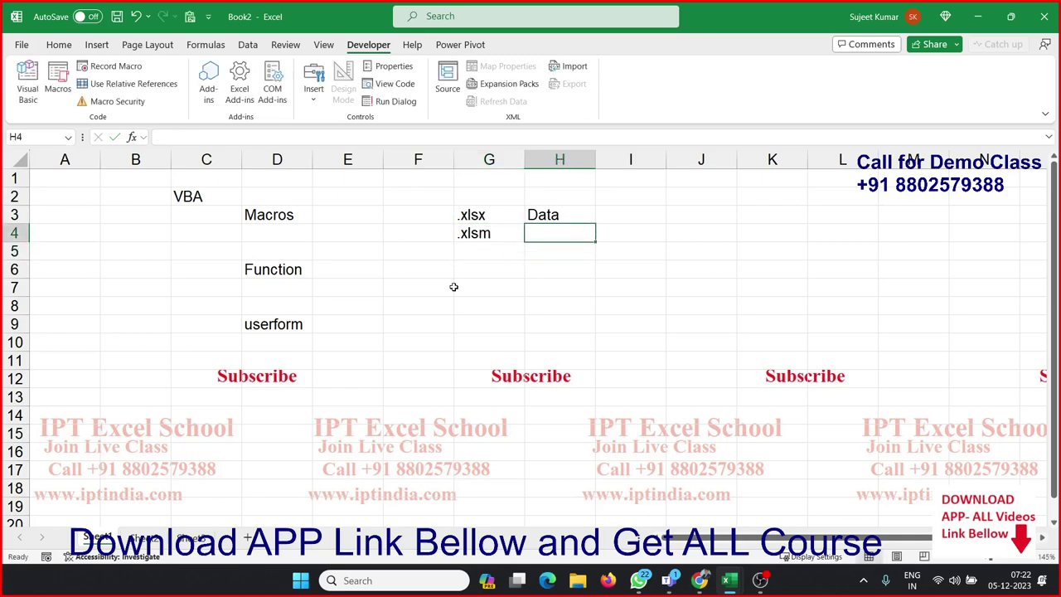
{"action": "type", "text": "DATA"}
{"action": "key", "text": "Tab"}
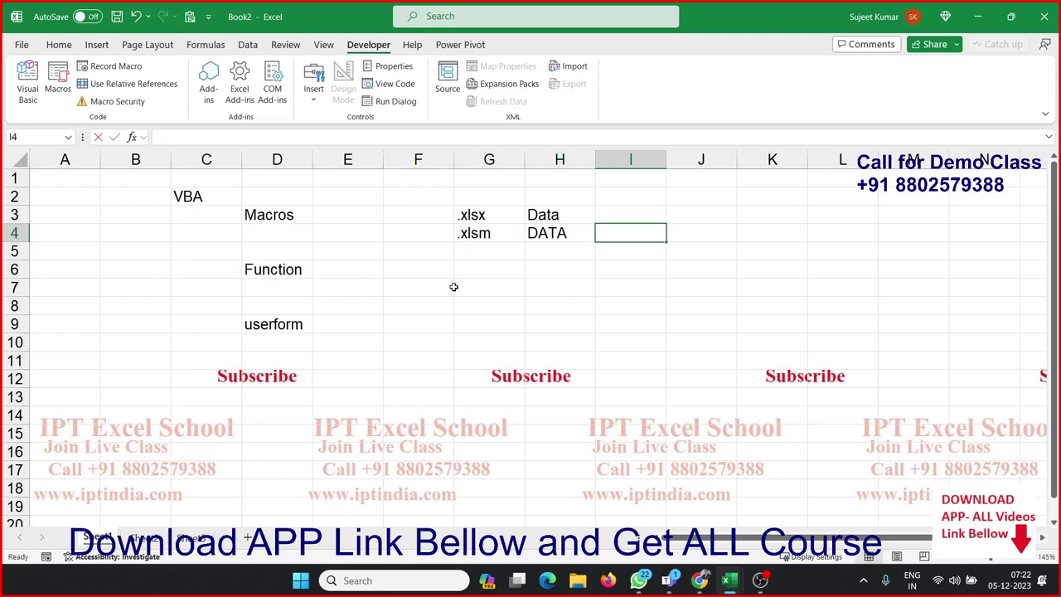
{"action": "type", "text": "Code"}
{"action": "key", "text": "Return"}
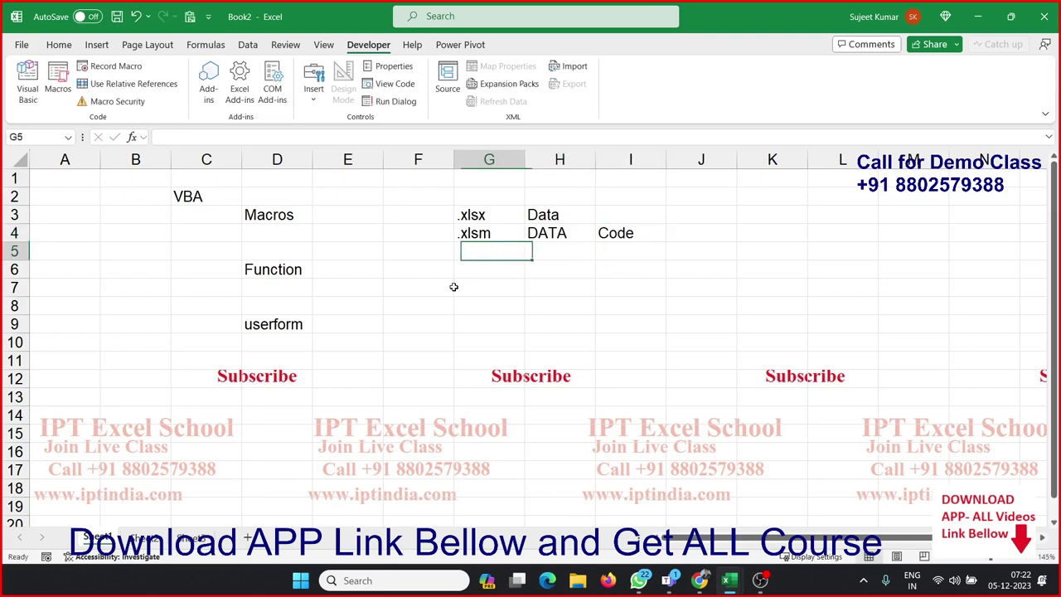
Step: Enter .xlsa in G5 with Code in I5, then select cell F8
{"action": "type", "text": ".xls"}
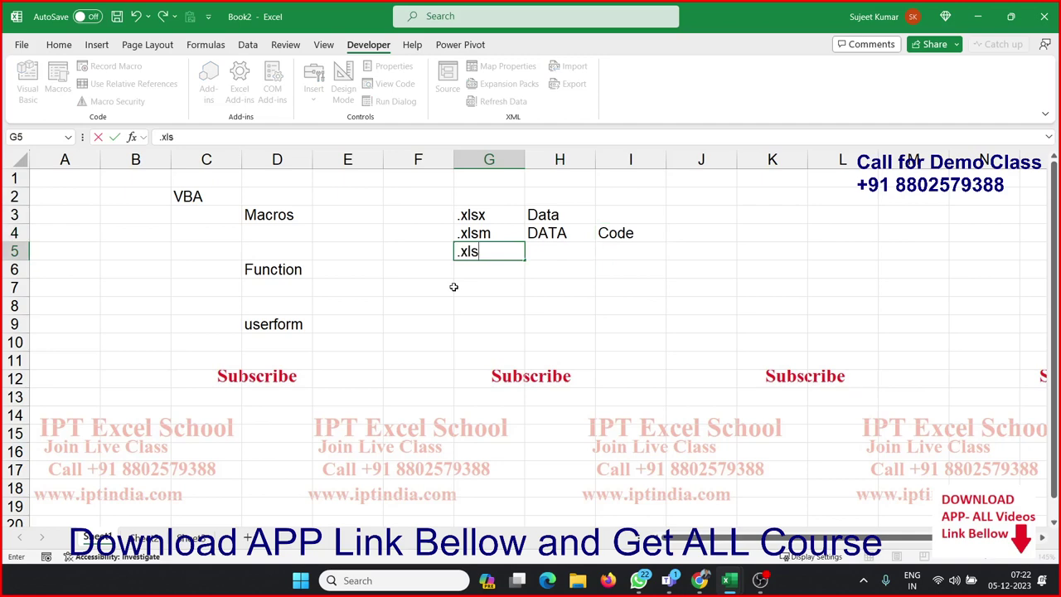
{"action": "type", "text": "a"}
{"action": "key", "text": "Tab"}
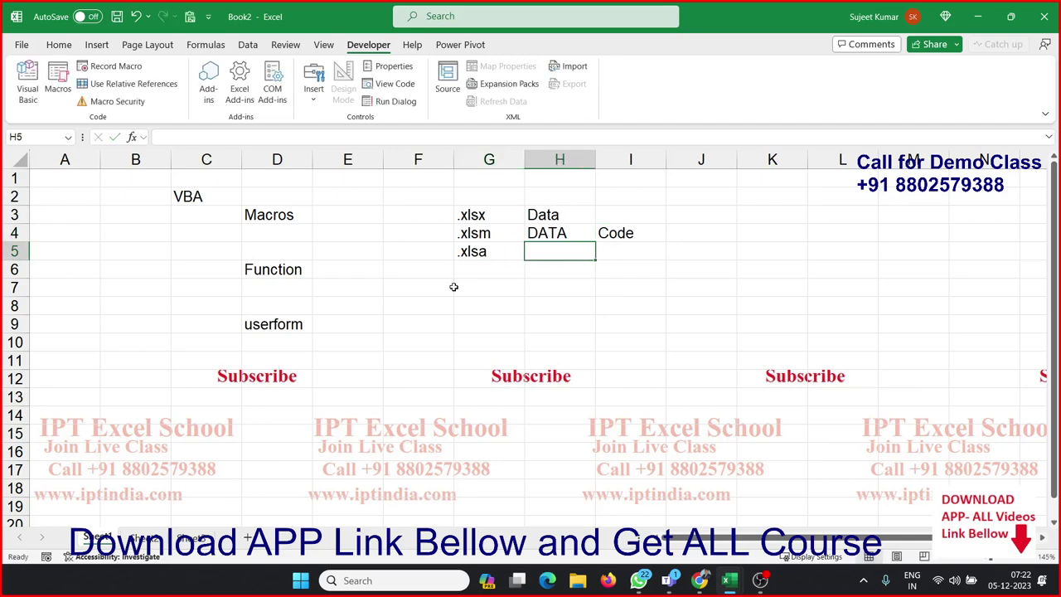
{"action": "key", "text": "Right"}
{"action": "type", "text": "Code"}
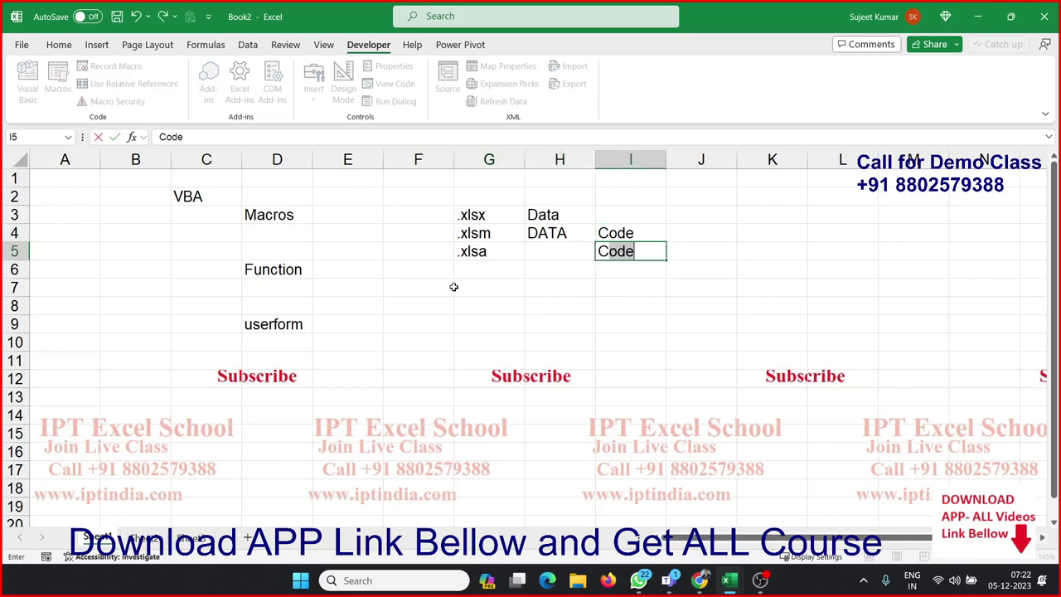
{"action": "key", "text": "Return"}
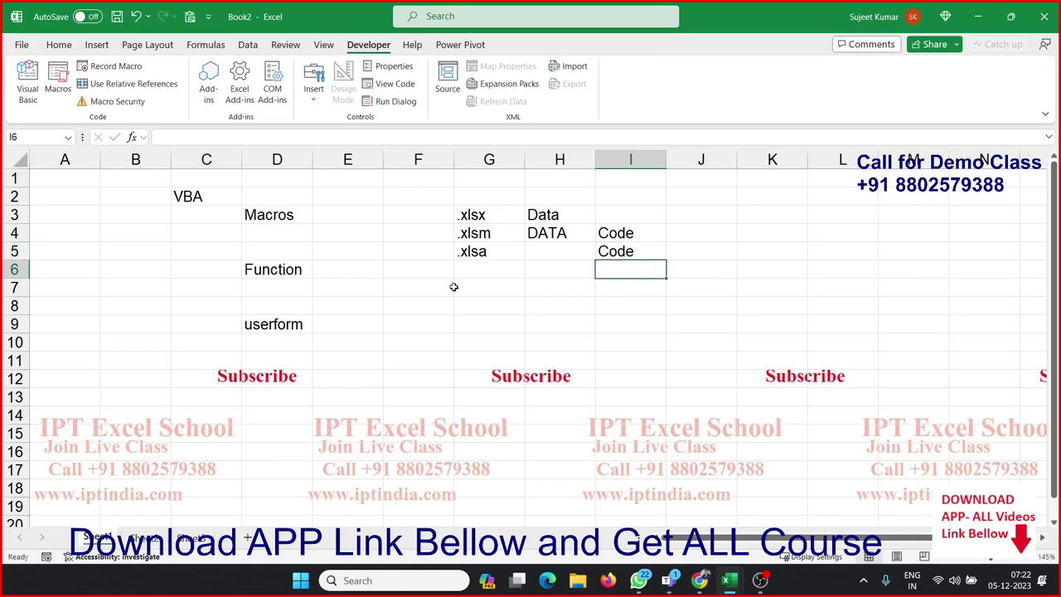
{"action": "key", "text": "Up"}
{"action": "key", "text": "Up"}
{"action": "key", "text": "Up"}
{"action": "key", "text": "Left"}
{"action": "key", "text": "shift+Left"}
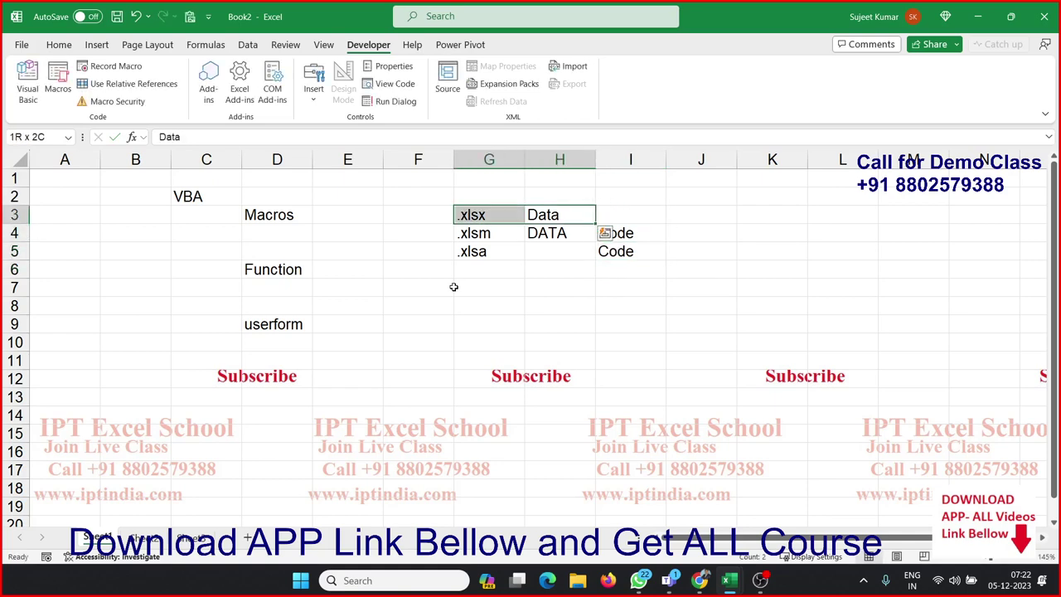
{"action": "key", "text": "Down"}
{"action": "key", "text": "Down"}
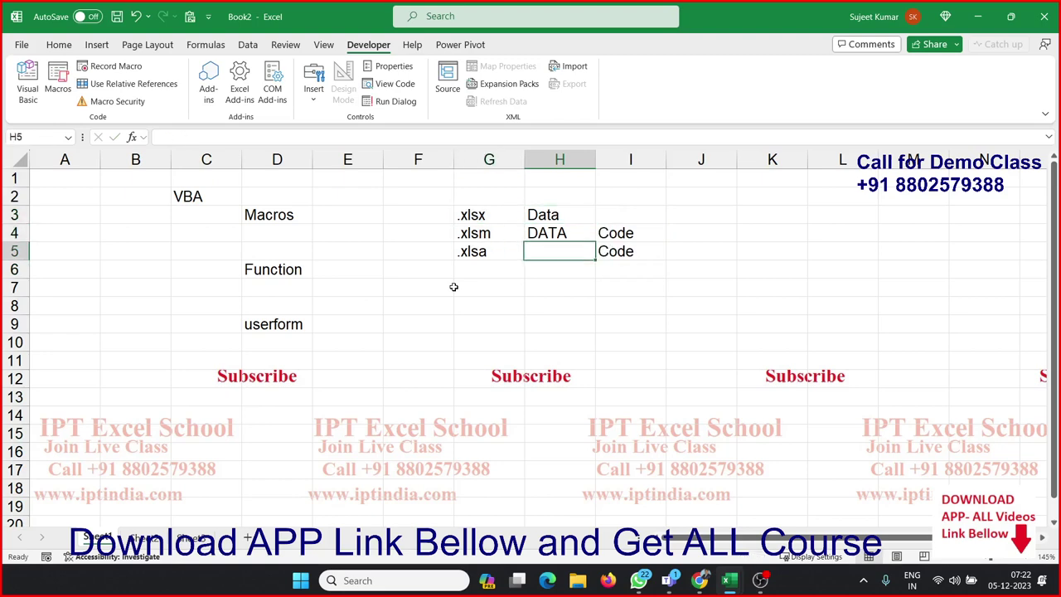
{"action": "key", "text": "Left"}
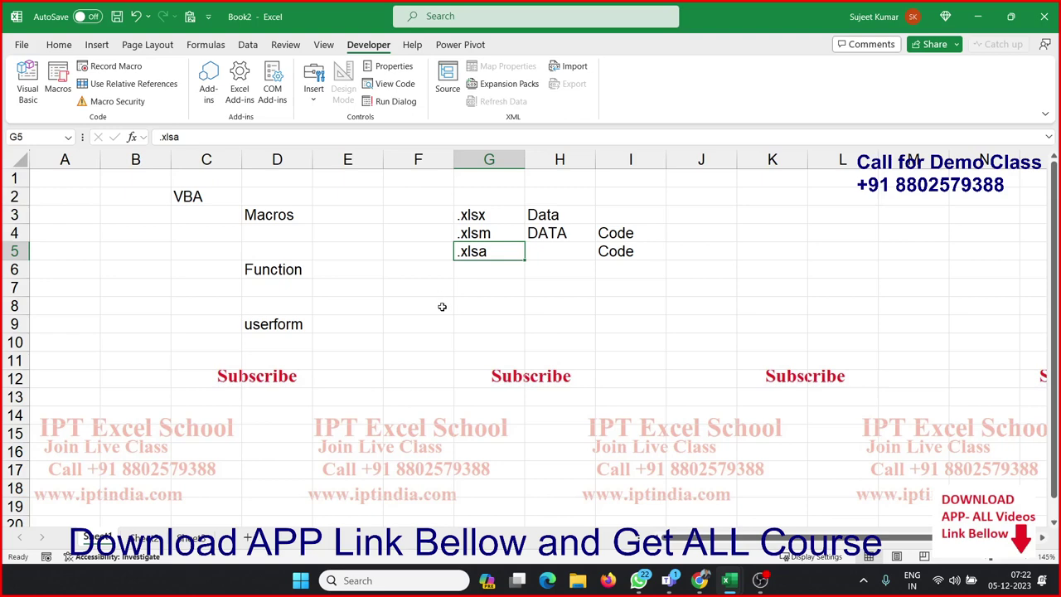
{"action": "left_click", "coordinate": [440, 305]}
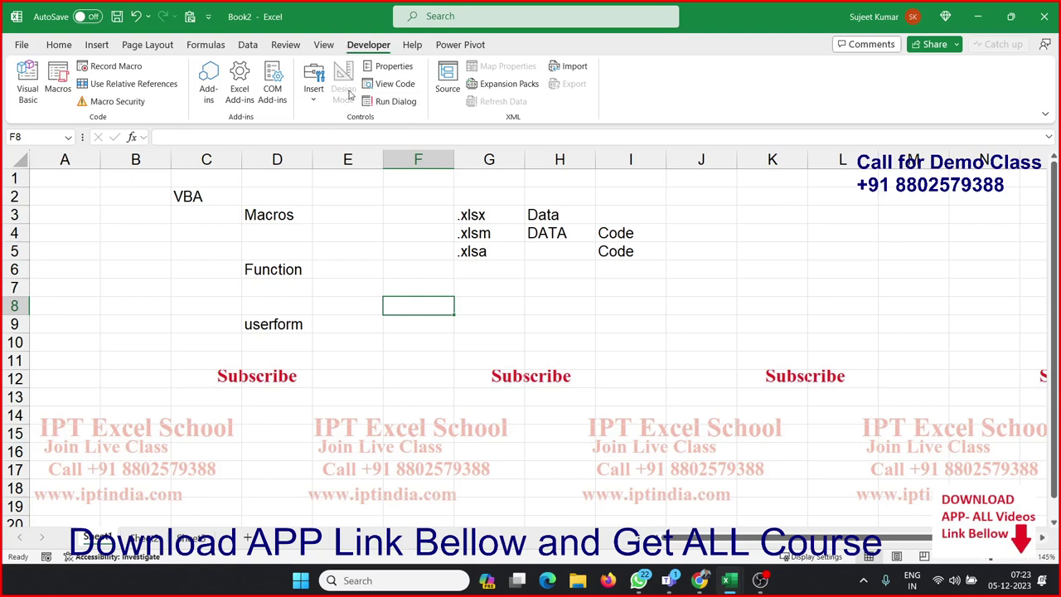
{"action": "left_click", "coordinate": [358, 177]}
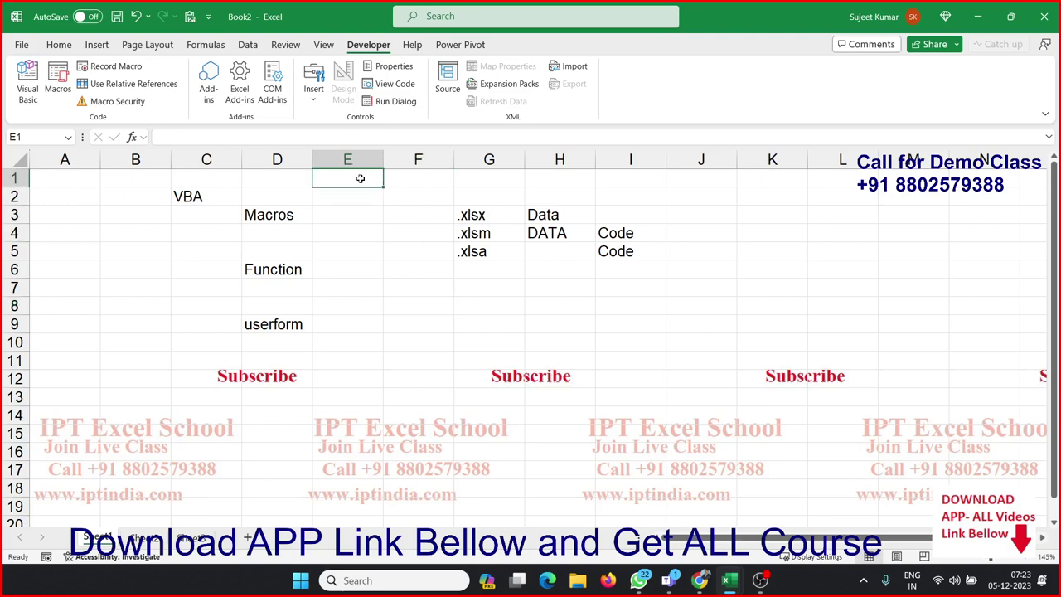
{"action": "left_click", "coordinate": [30, 83]}
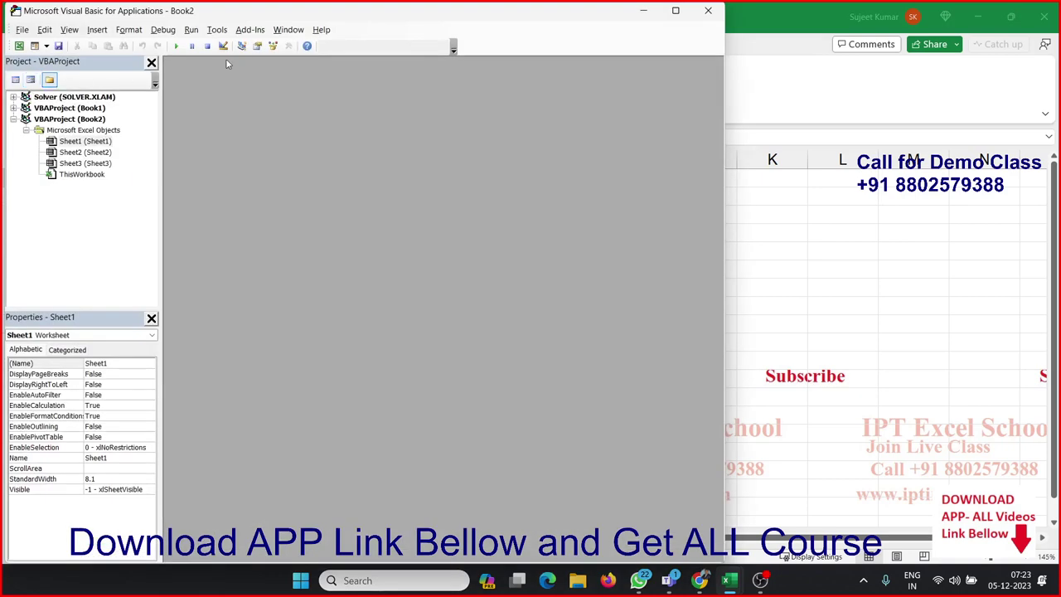
{"action": "double_click", "coordinate": [292, 16]}
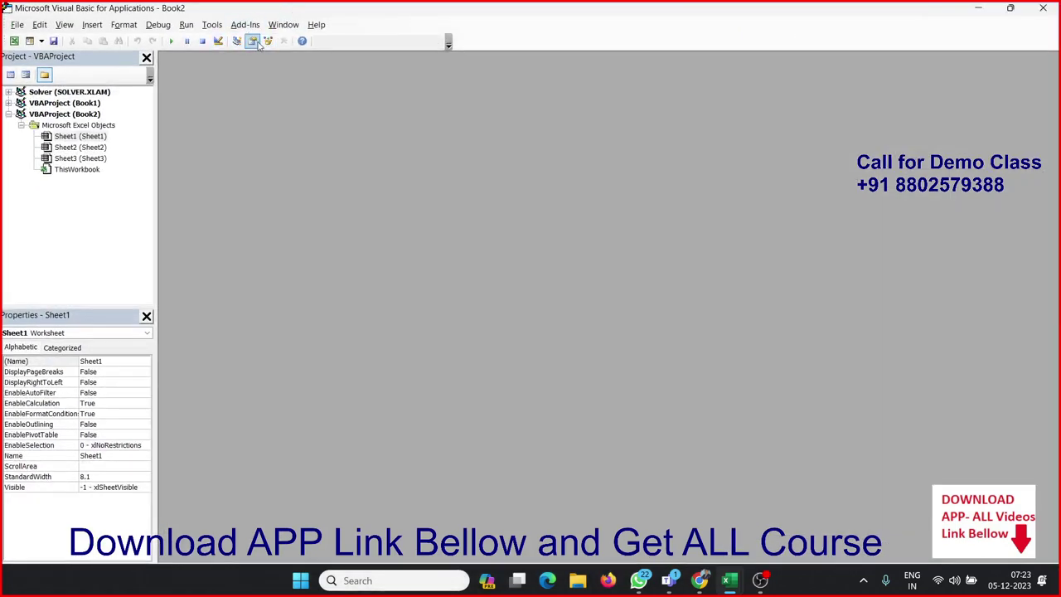
{"action": "left_click", "coordinate": [1049, 7]}
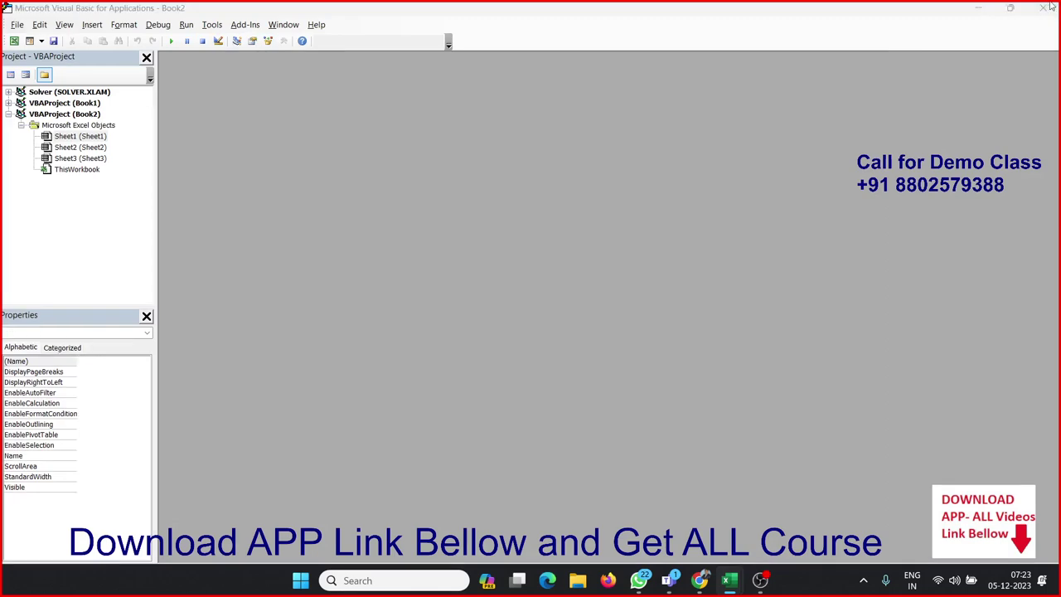
{"action": "left_click", "coordinate": [398, 207]}
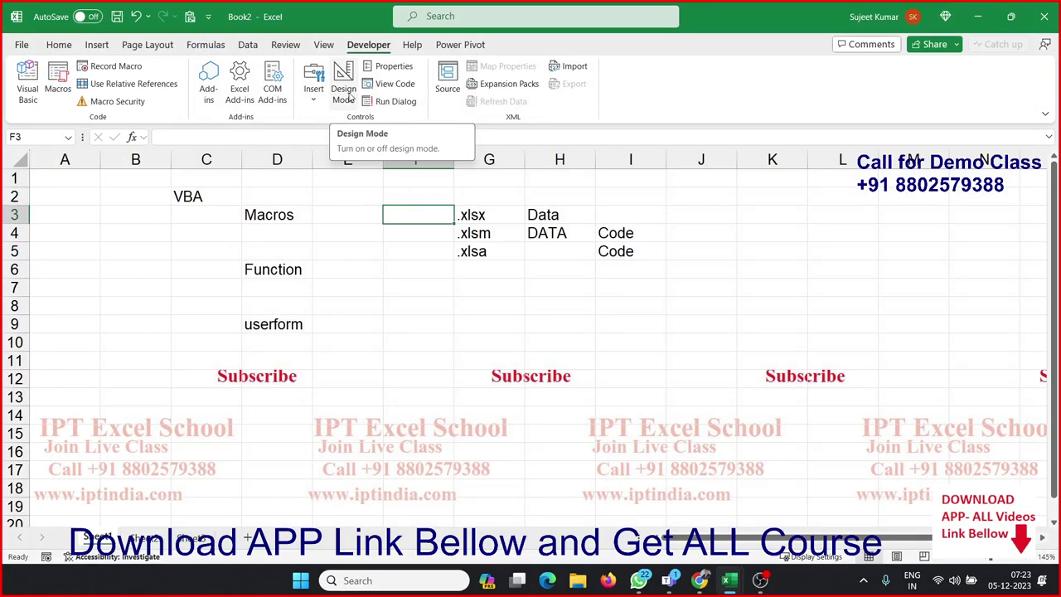
{"action": "left_click", "coordinate": [28, 82]}
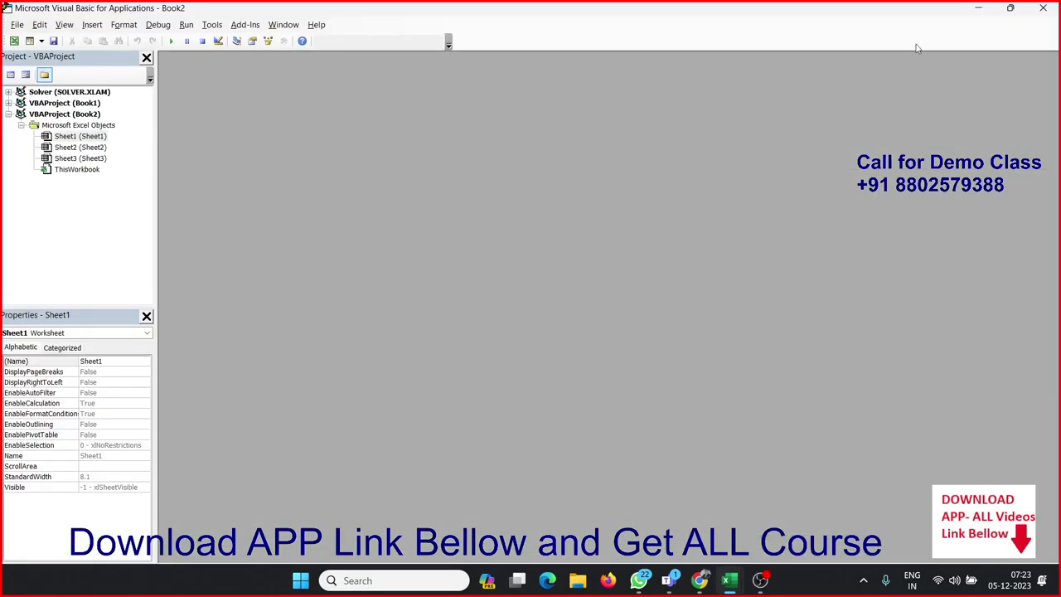
{"action": "left_click", "coordinate": [1043, 8]}
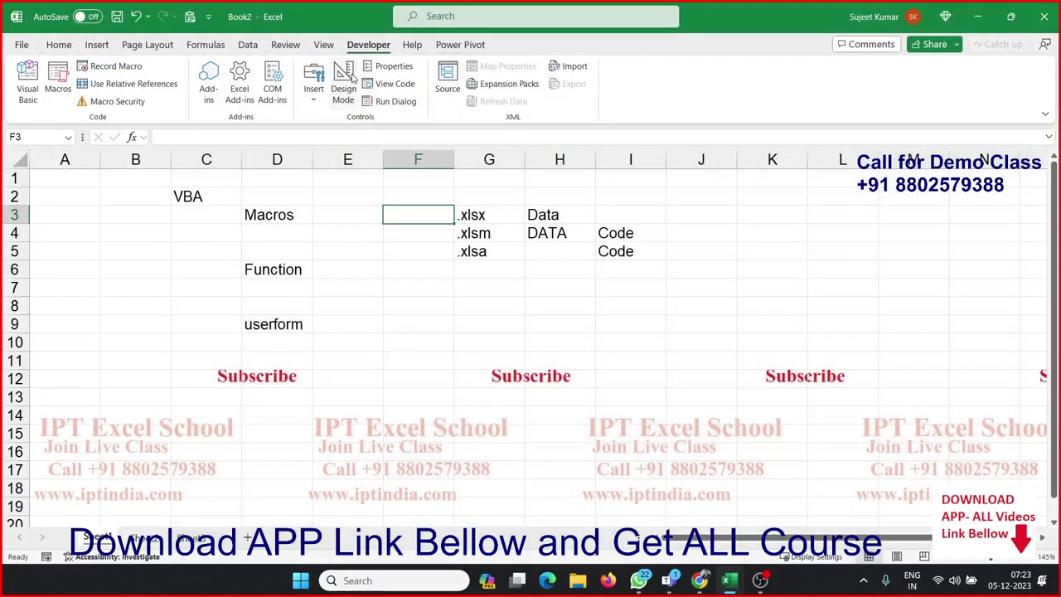
{"action": "left_click", "coordinate": [350, 81]}
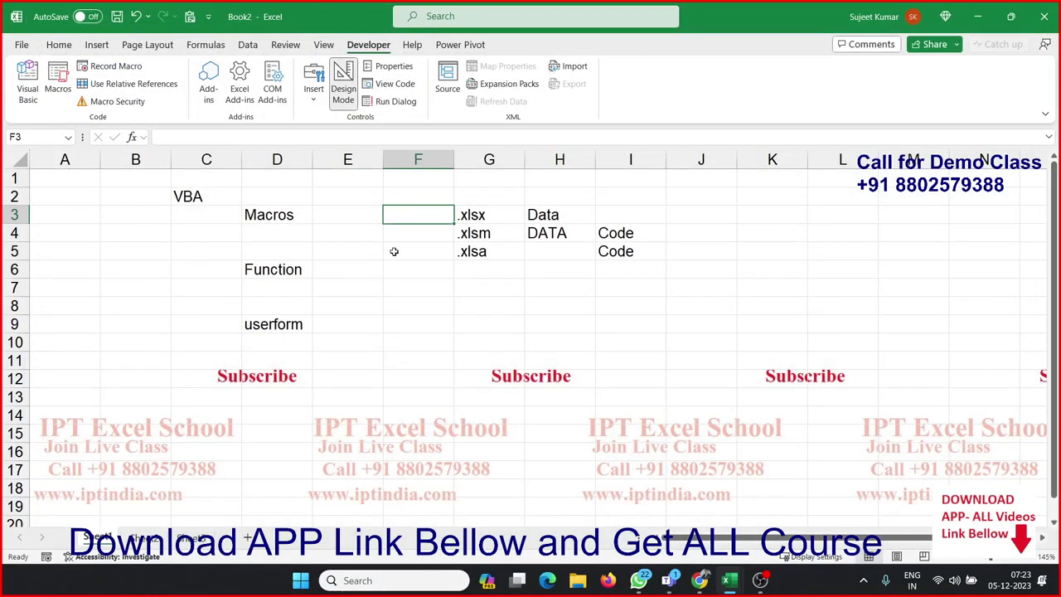
{"action": "left_click", "coordinate": [404, 302]}
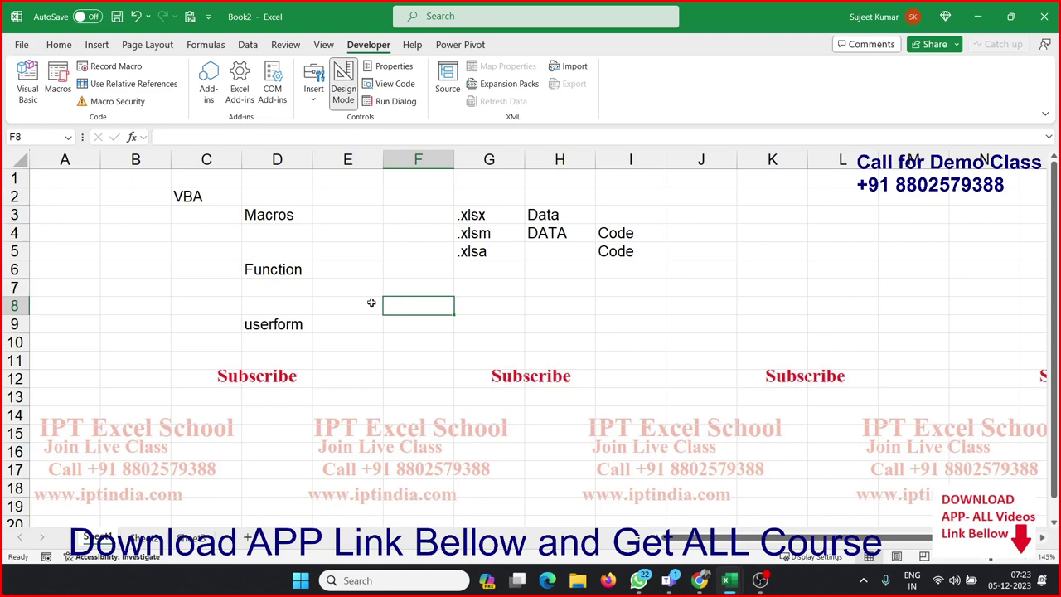
{"action": "left_click", "coordinate": [343, 93]}
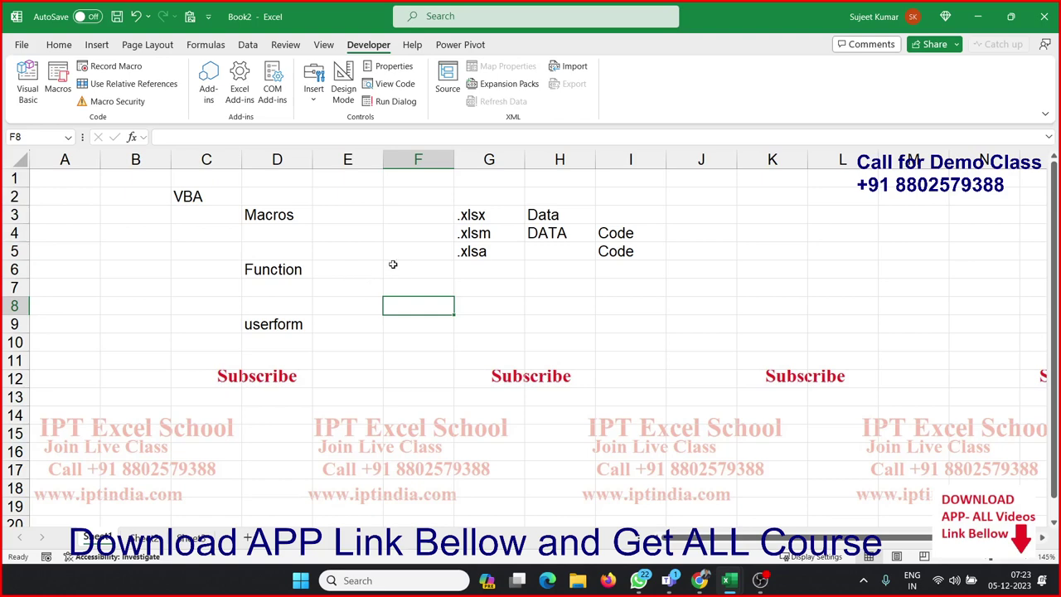
{"action": "left_click_drag", "start_coordinate": [465, 257], "coordinate": [474, 222]}
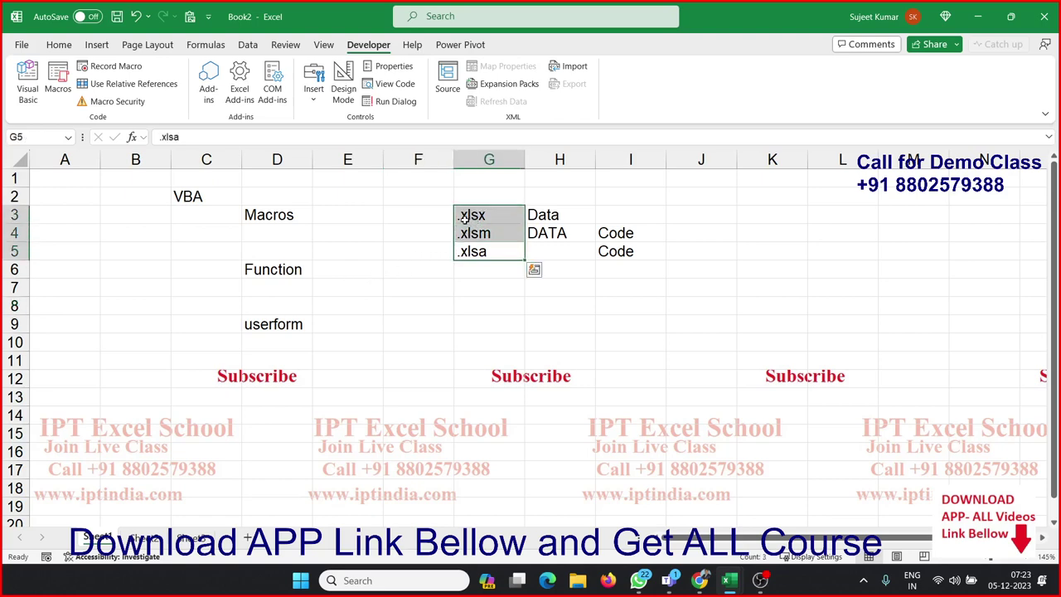
{"action": "left_click", "coordinate": [334, 95]}
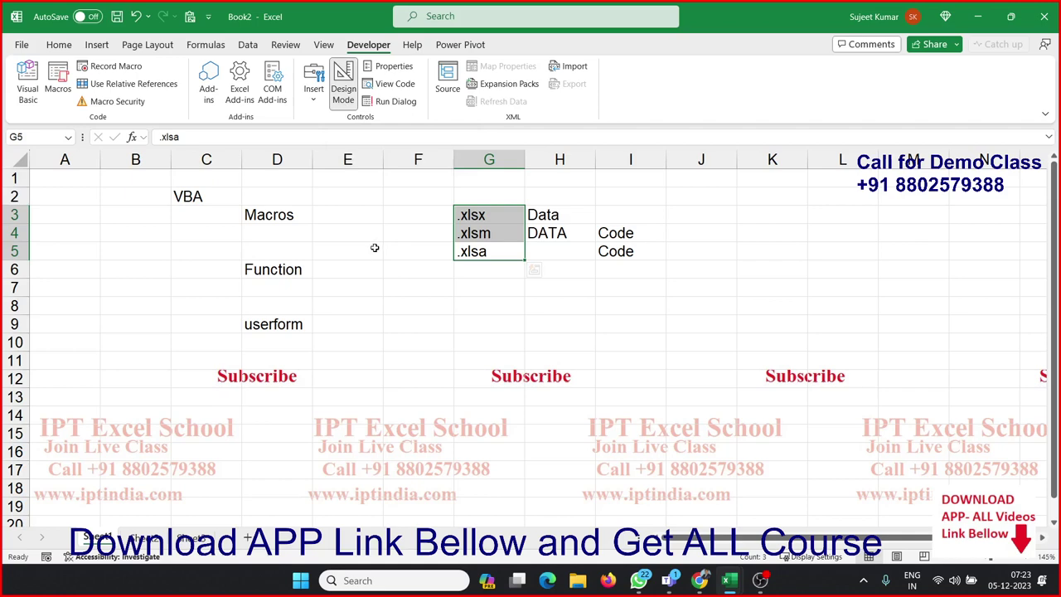
{"action": "left_click", "coordinate": [368, 193]}
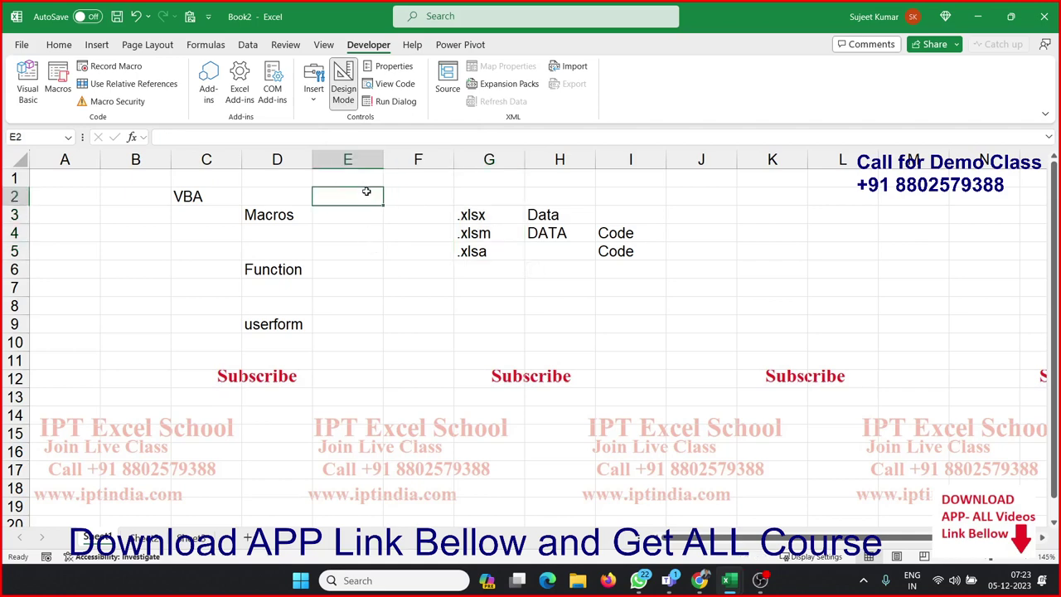
{"action": "left_click", "coordinate": [367, 226]}
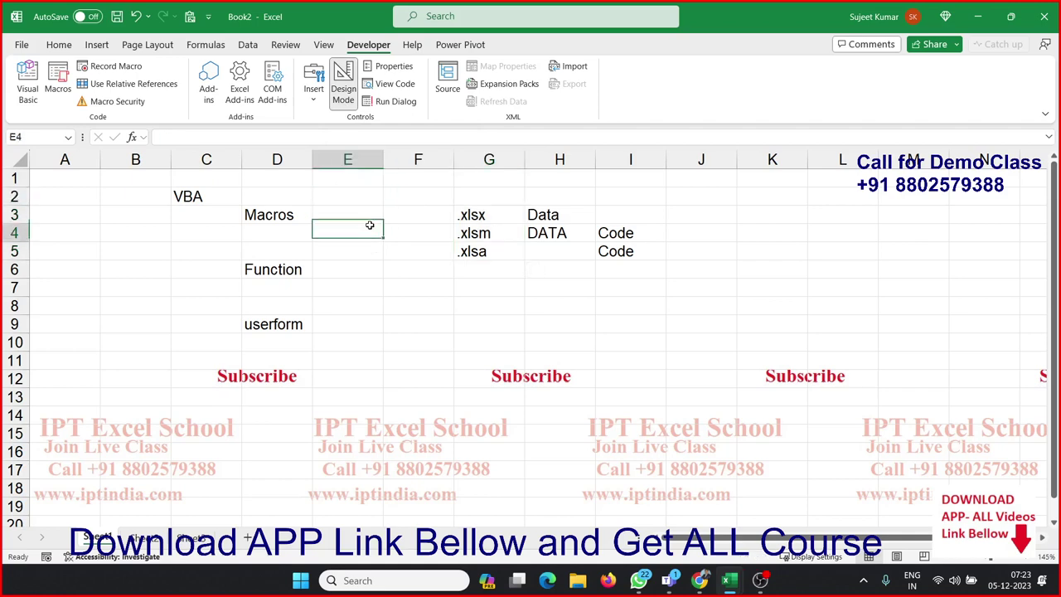
{"action": "left_click", "coordinate": [348, 98]}
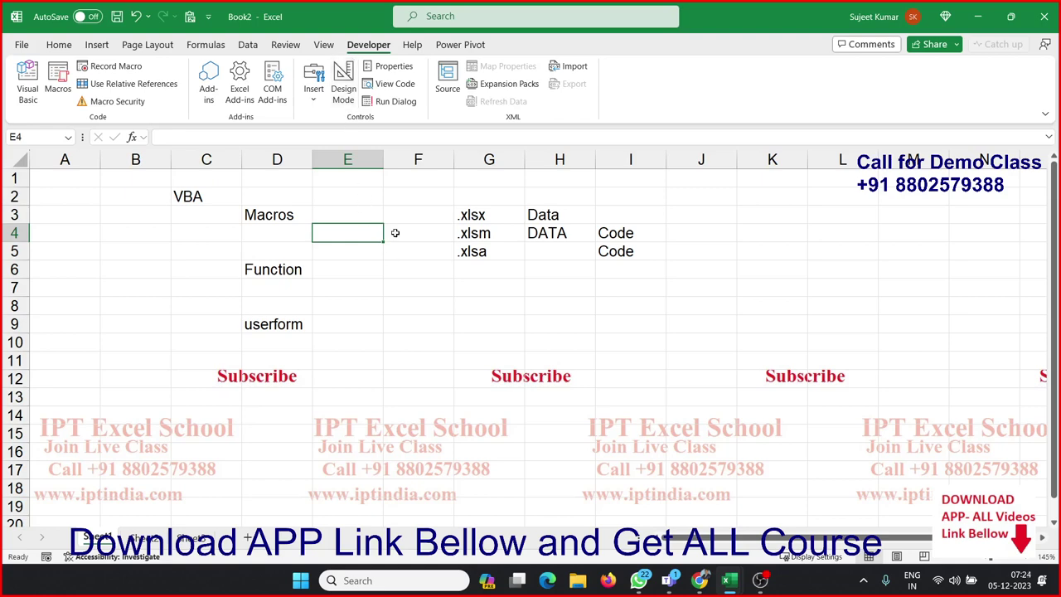
{"action": "left_click", "coordinate": [116, 101]}
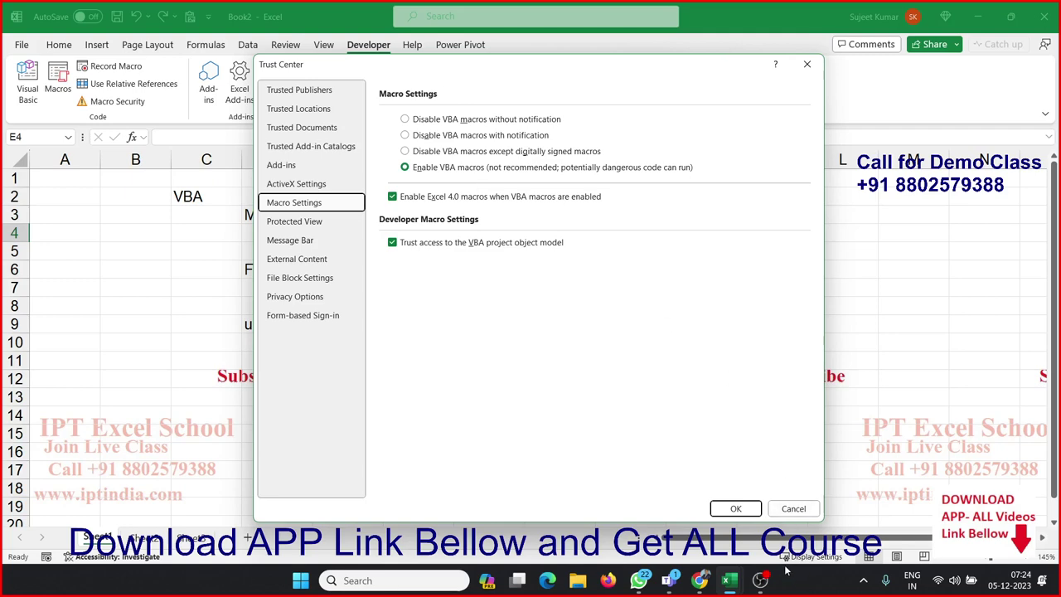
{"action": "left_click", "coordinate": [793, 514]}
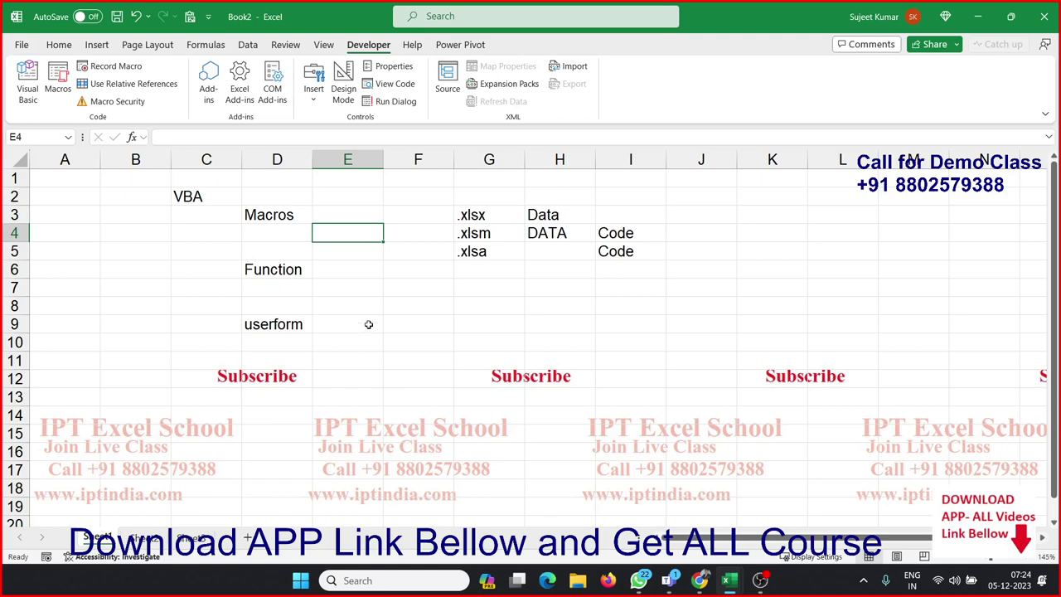
{"action": "left_click", "coordinate": [379, 282]}
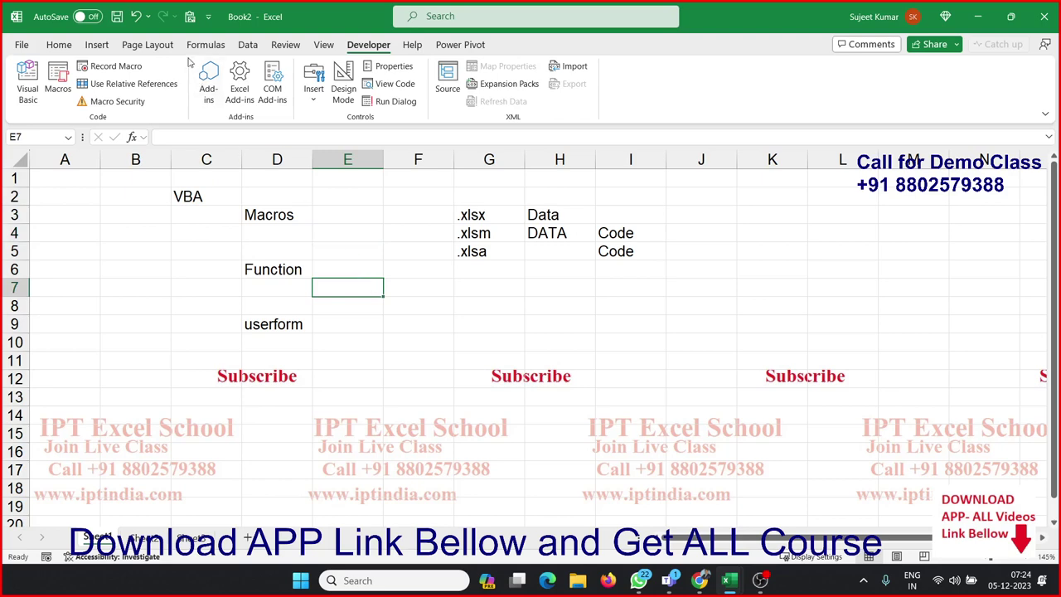
{"action": "left_click", "coordinate": [118, 17]}
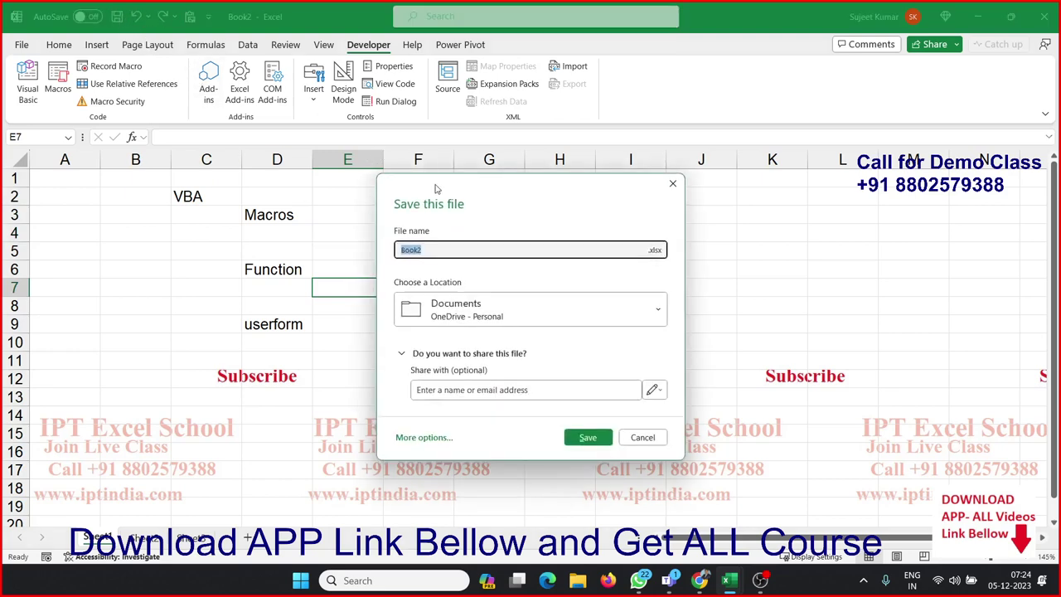
{"action": "left_click_drag", "start_coordinate": [436, 188], "coordinate": [504, 112]}
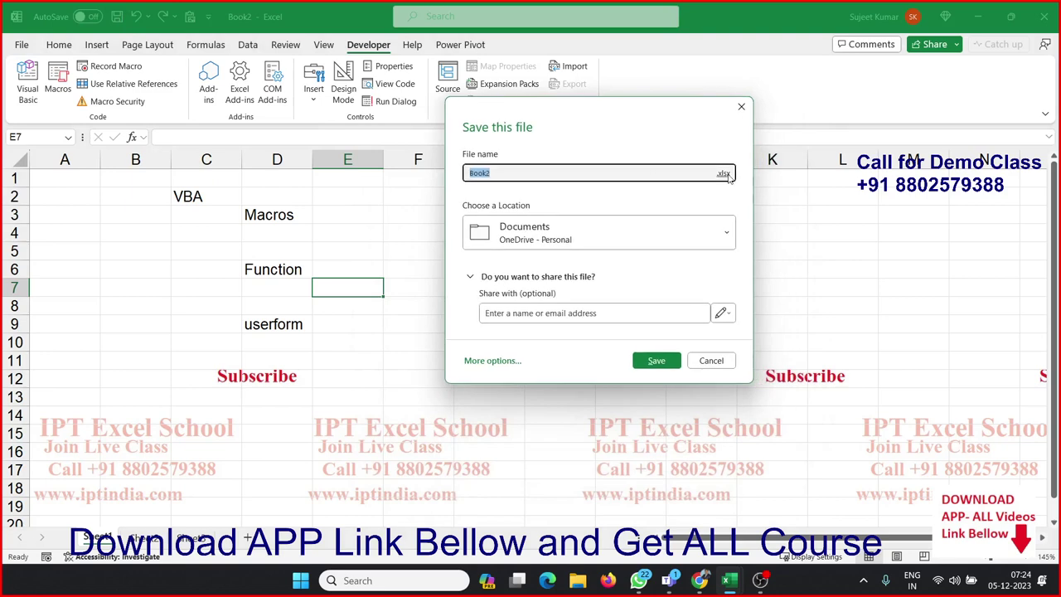
{"action": "left_click", "coordinate": [725, 173]}
{"action": "left_click", "coordinate": [744, 201]}
{"action": "left_click", "coordinate": [723, 176]}
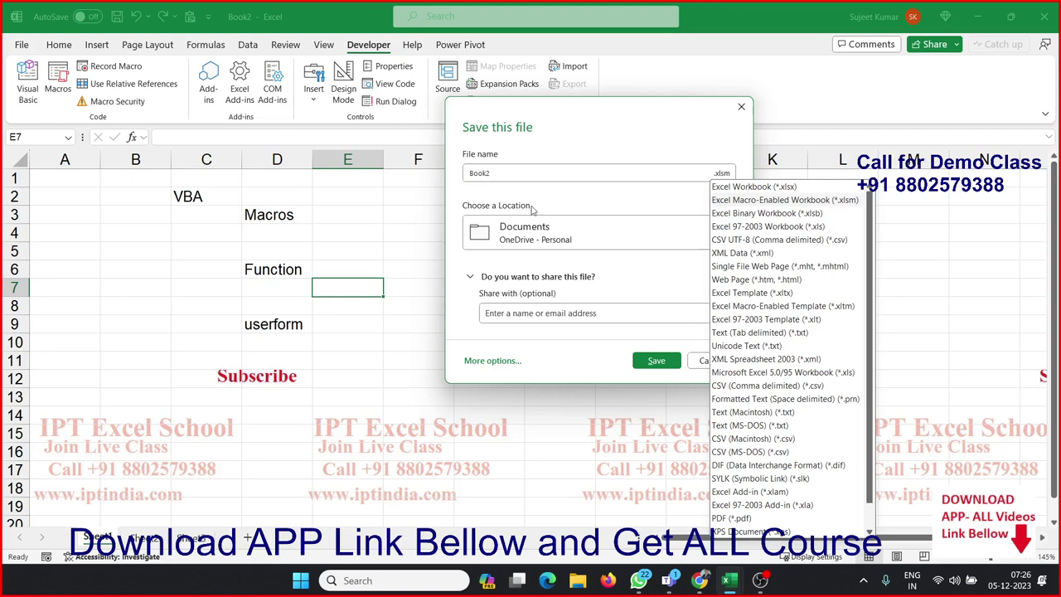
{"action": "left_click", "coordinate": [409, 230]}
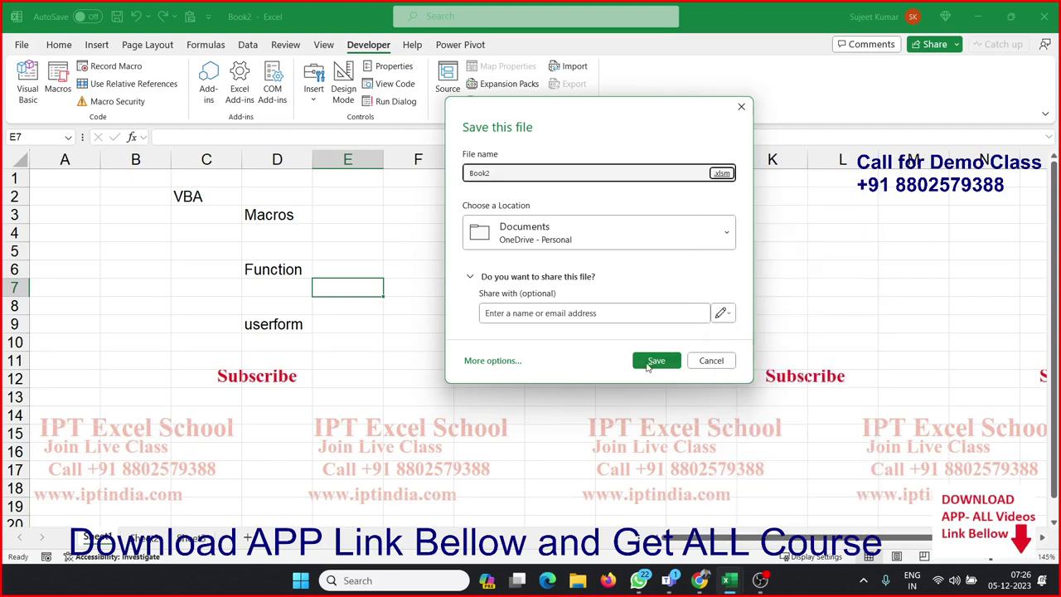
{"action": "left_click", "coordinate": [733, 363]}
{"action": "left_click", "coordinate": [388, 217]}
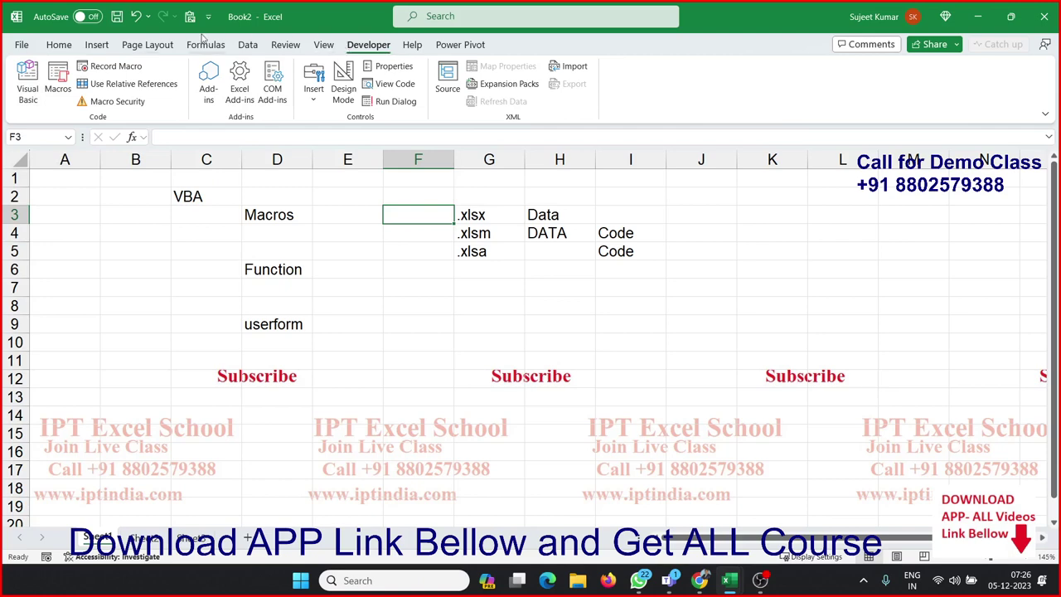
Step: Open the Visual Basic editor and browse Book2's project tree and Name property
{"action": "left_click", "coordinate": [29, 88]}
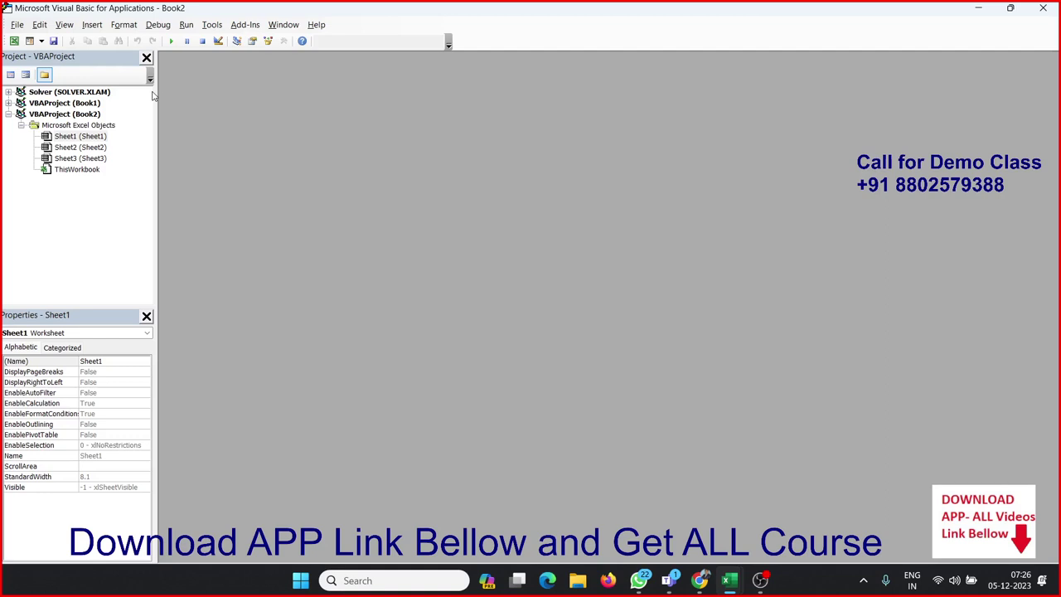
{"action": "left_click", "coordinate": [77, 60]}
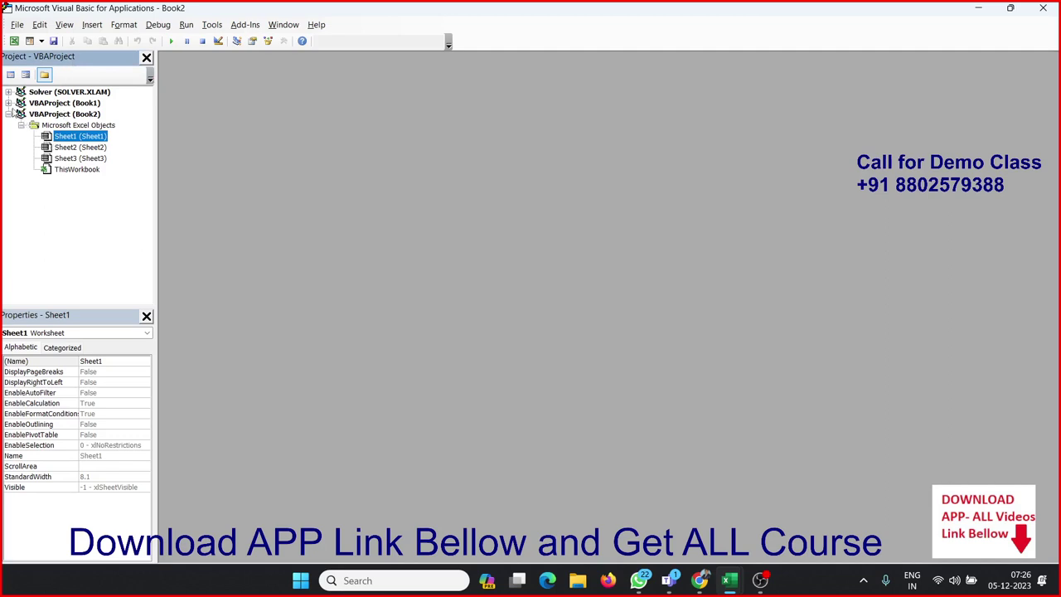
{"action": "left_click", "coordinate": [8, 113]}
{"action": "left_click", "coordinate": [8, 113]}
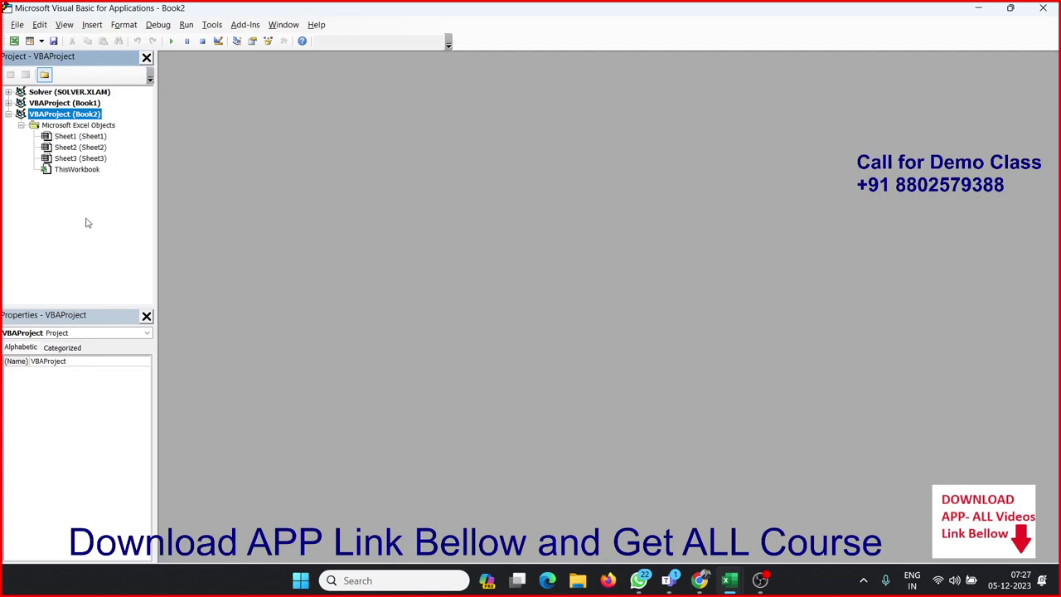
{"action": "left_click", "coordinate": [49, 405]}
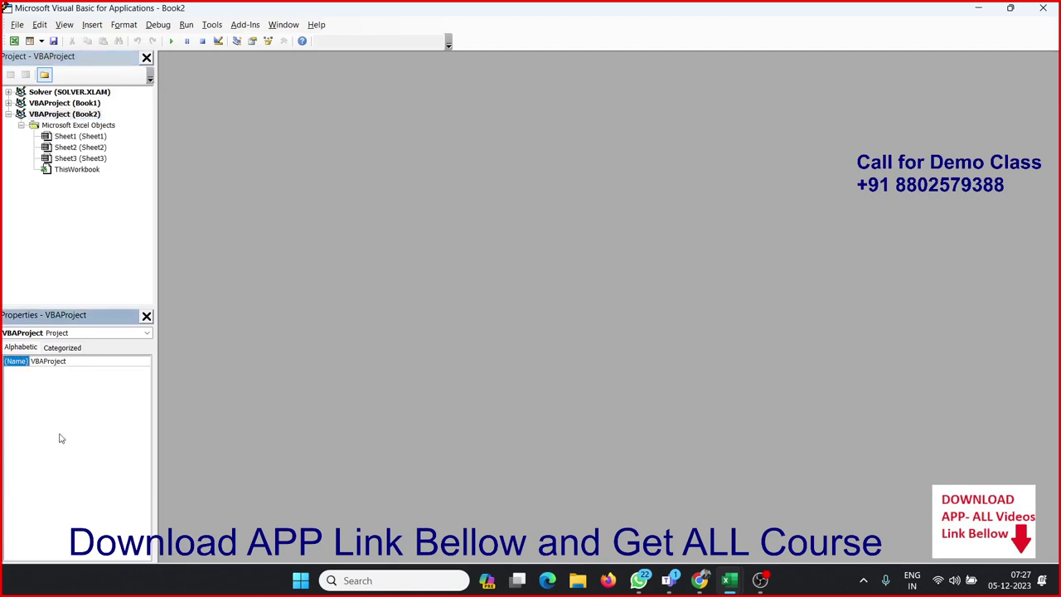
{"action": "left_click", "coordinate": [64, 24]}
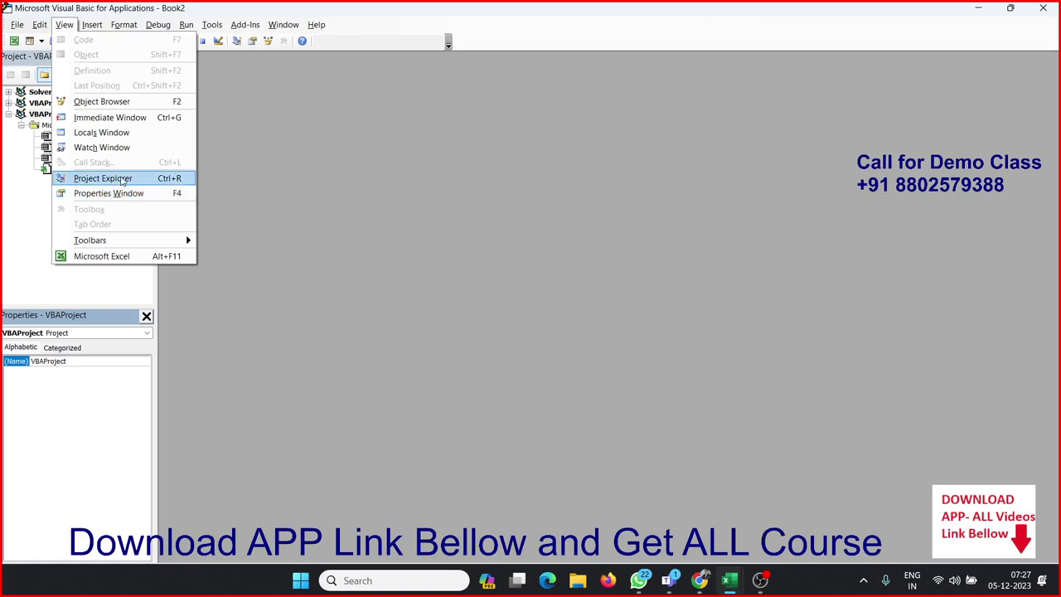
{"action": "left_click", "coordinate": [44, 208]}
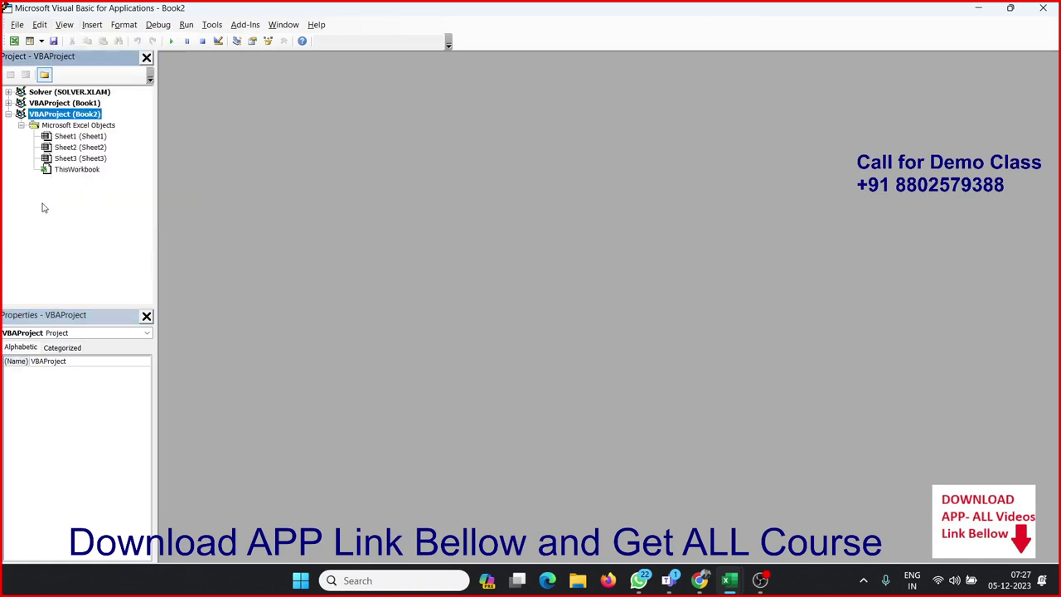
Step: Open Sheet1's code window from the Project Explorer
{"action": "double_click", "coordinate": [79, 139]}
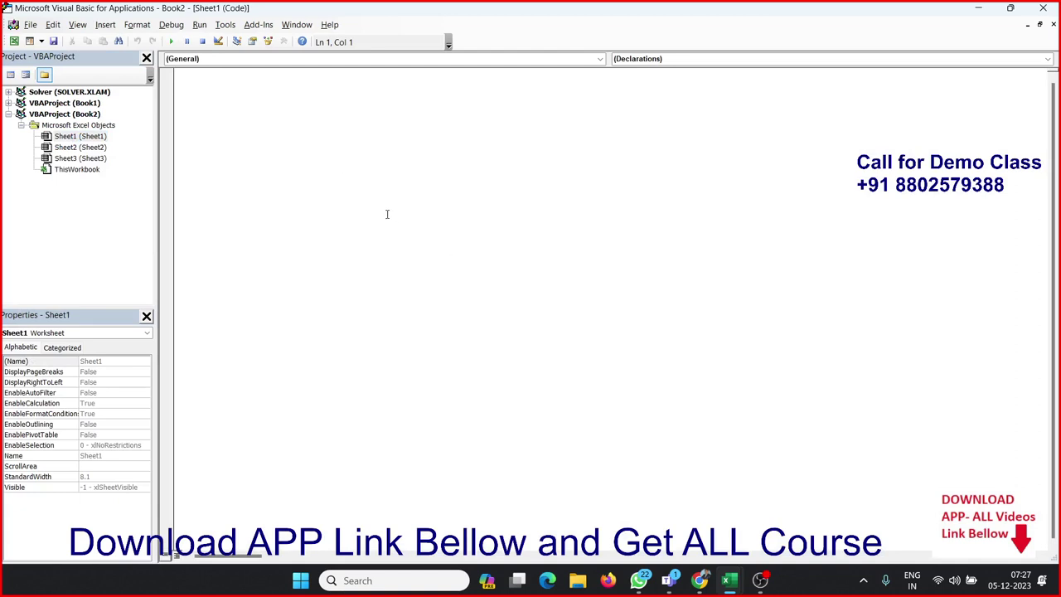
{"action": "type", "text": "Option"}
{"action": "key", "text": "BackSpace"}
{"action": "key", "text": "BackSpace"}
{"action": "key", "text": "BackSpace"}
{"action": "key", "text": "BackSpace"}
{"action": "key", "text": "BackSpace"}
{"action": "key", "text": "BackSpace"}
{"action": "double_click", "coordinate": [82, 159]}
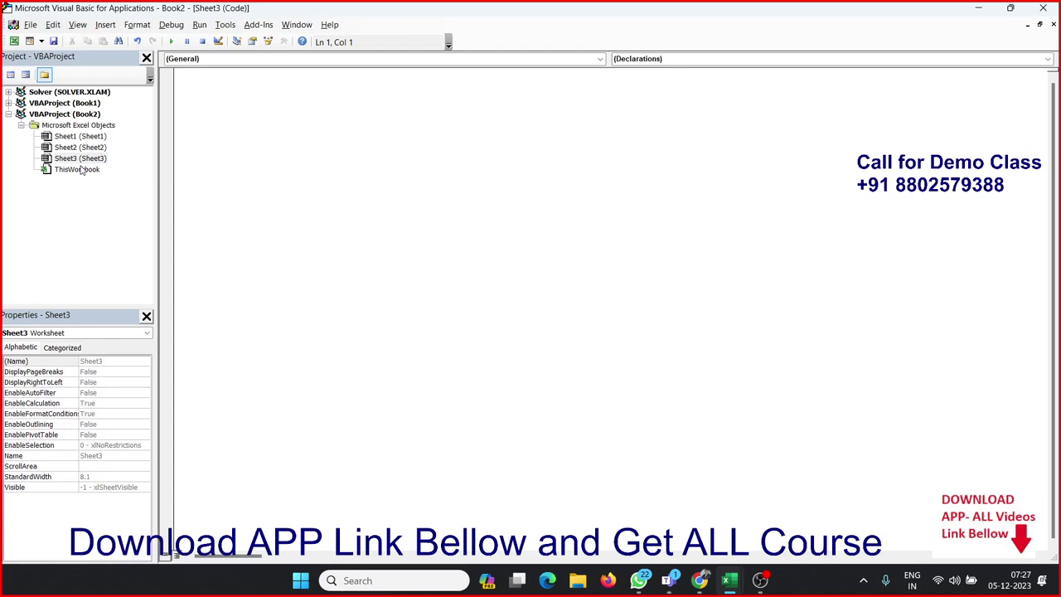
{"action": "double_click", "coordinate": [87, 136]}
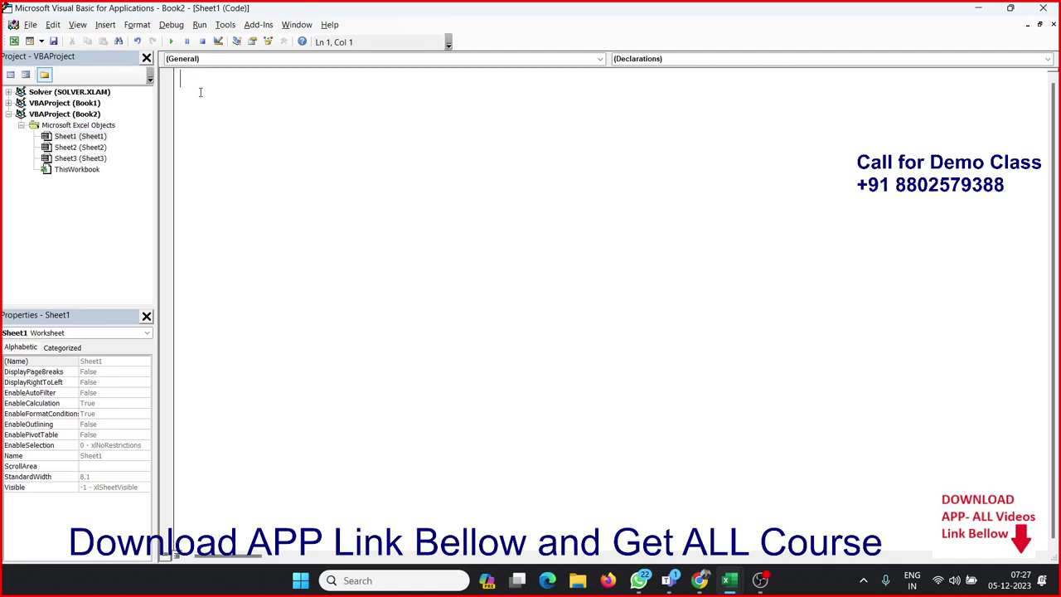
Step: Write Sub ee() with MsgBox "IPT Excel School" and return to Excel with Alt+F11
{"action": "type", "text": "sub e"}
{"action": "type", "text": "e()"}
{"action": "key", "text": "Return"}
{"action": "type", "text": "ms"}
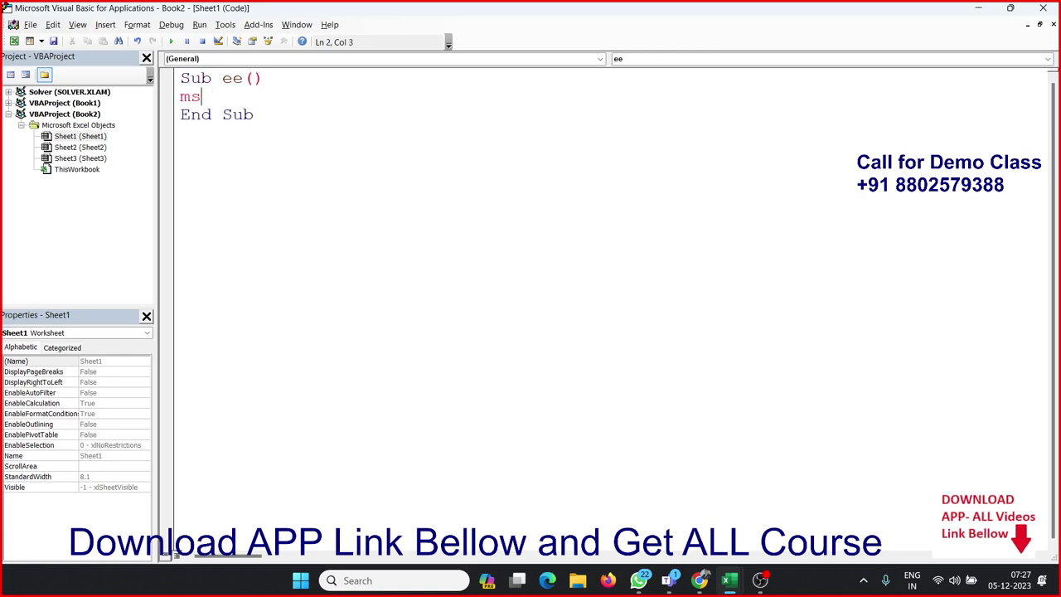
{"action": "type", "text": "gbox \""}
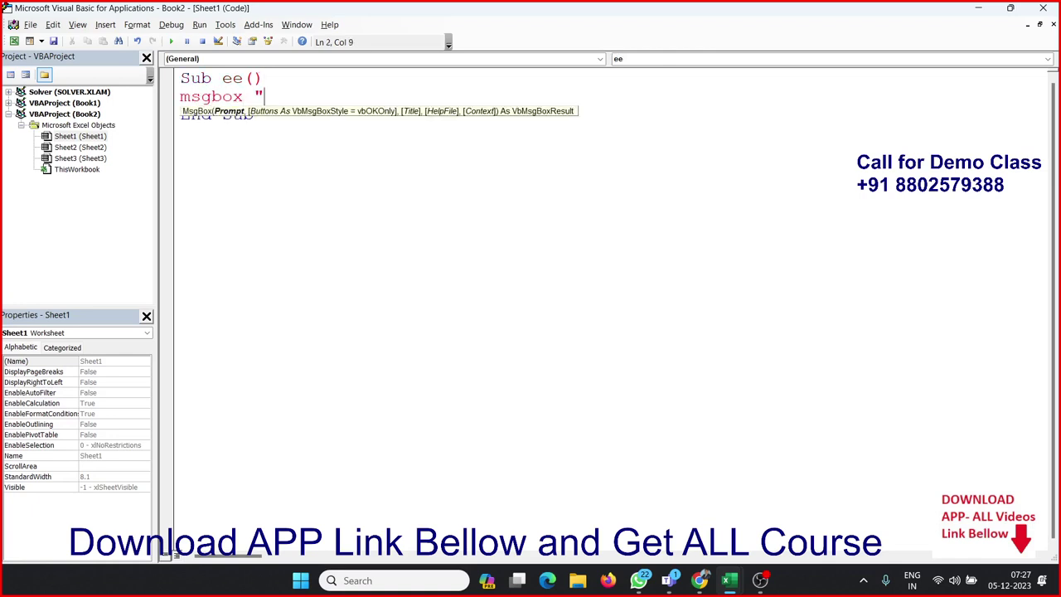
{"action": "type", "text": "IPT E"}
{"action": "type", "text": "xcel Sch"}
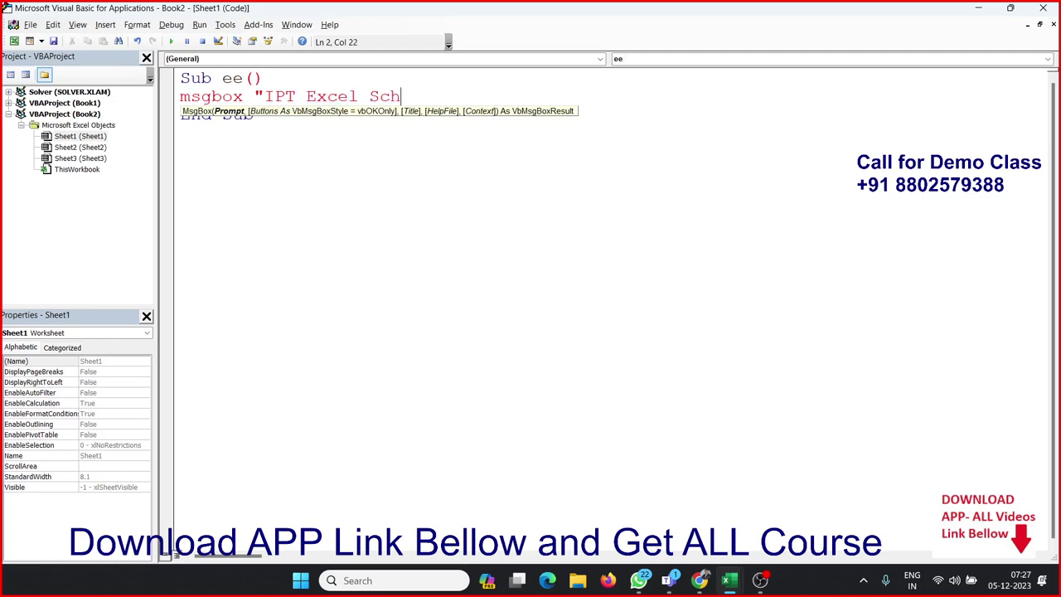
{"action": "type", "text": "ool"}
{"action": "type", "text": "\""}
{"action": "key", "text": "Return"}
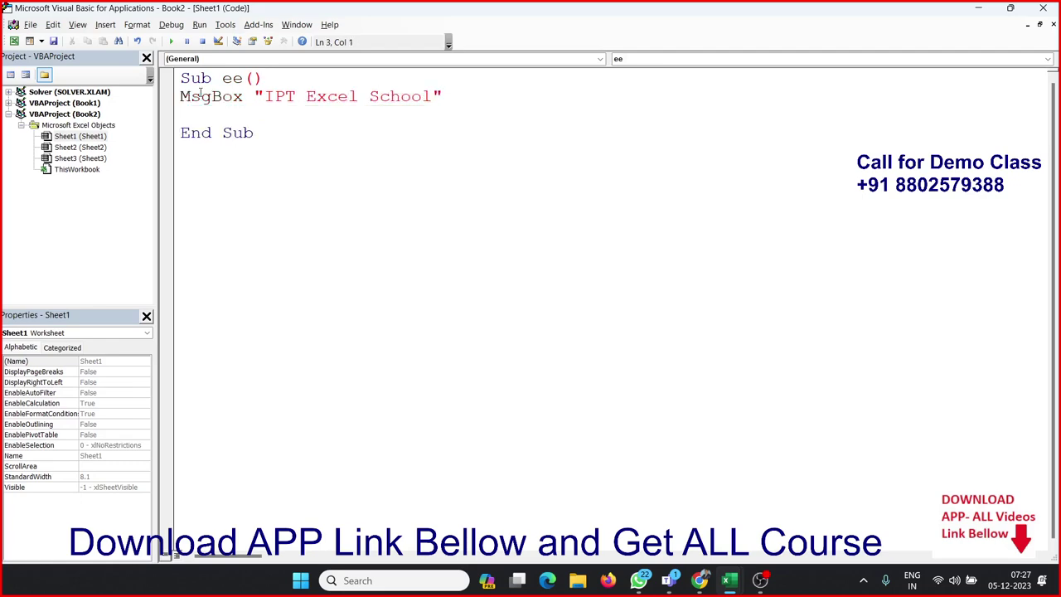
{"action": "key", "text": "alt+F11"}
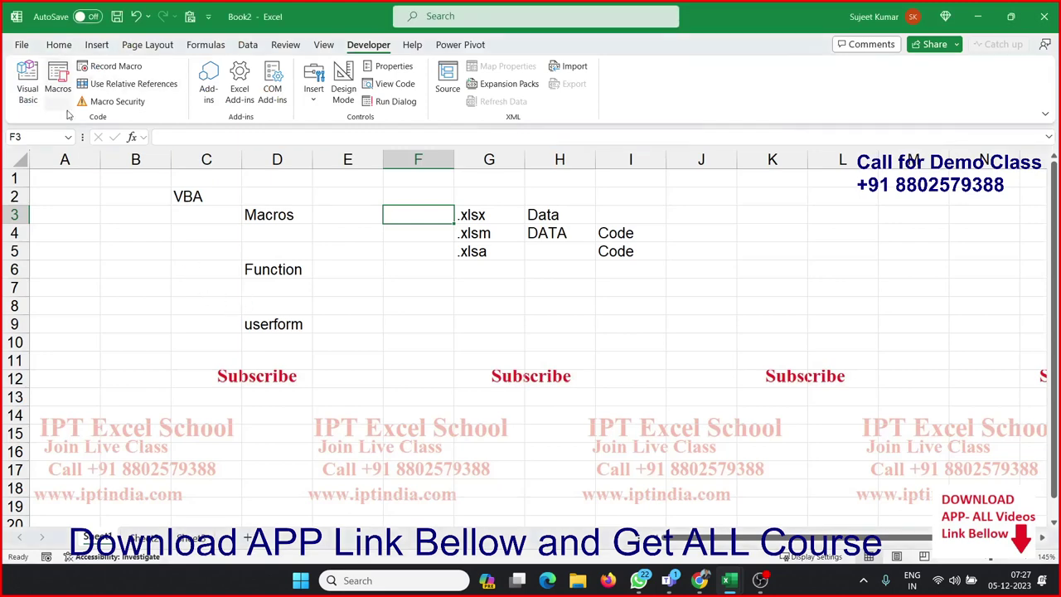
Step: Run Sheet1.ee, dismiss its IPT Excel School message, and reopen Sheet1's code
{"action": "left_click", "coordinate": [59, 98]}
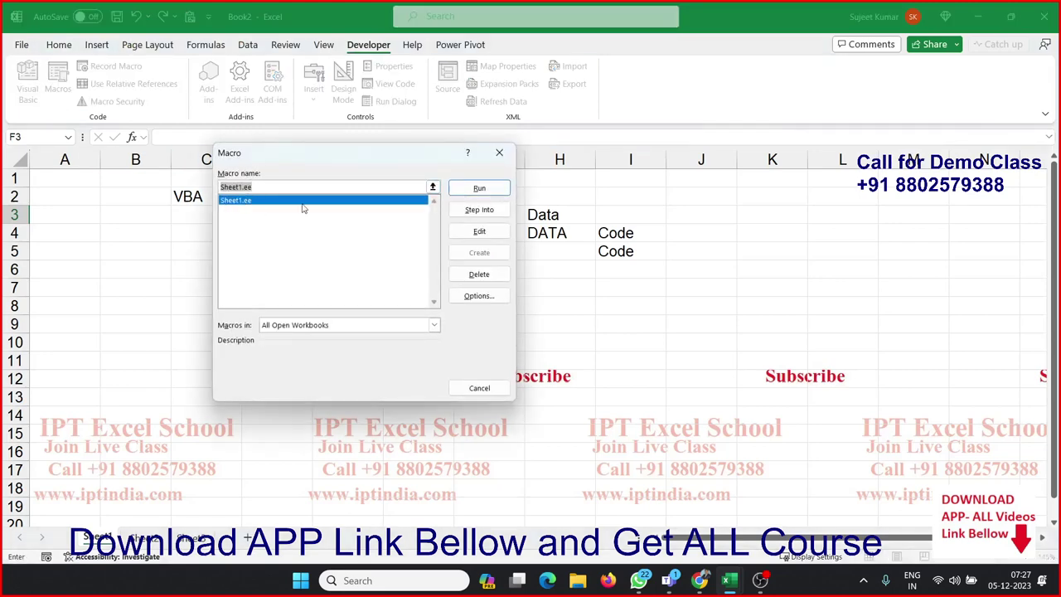
{"action": "left_click", "coordinate": [479, 187]}
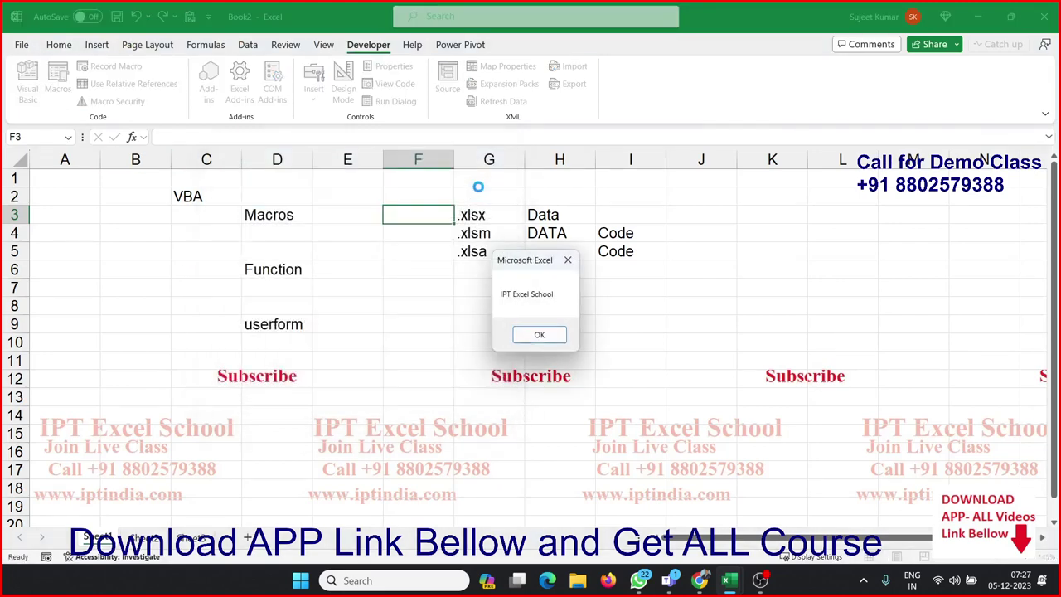
{"action": "left_click", "coordinate": [531, 334]}
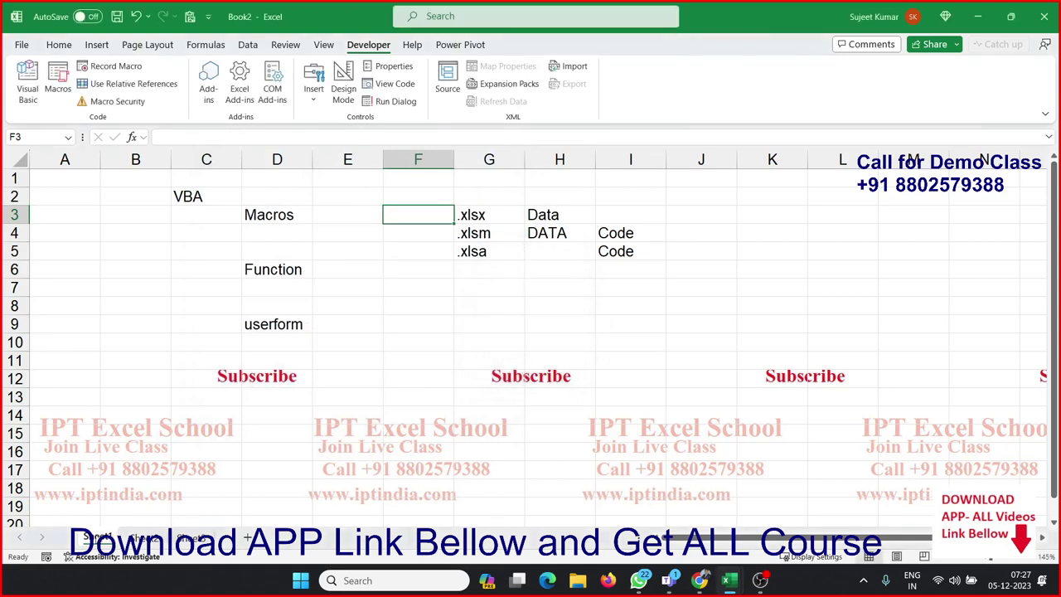
{"action": "right_click", "coordinate": [100, 535]}
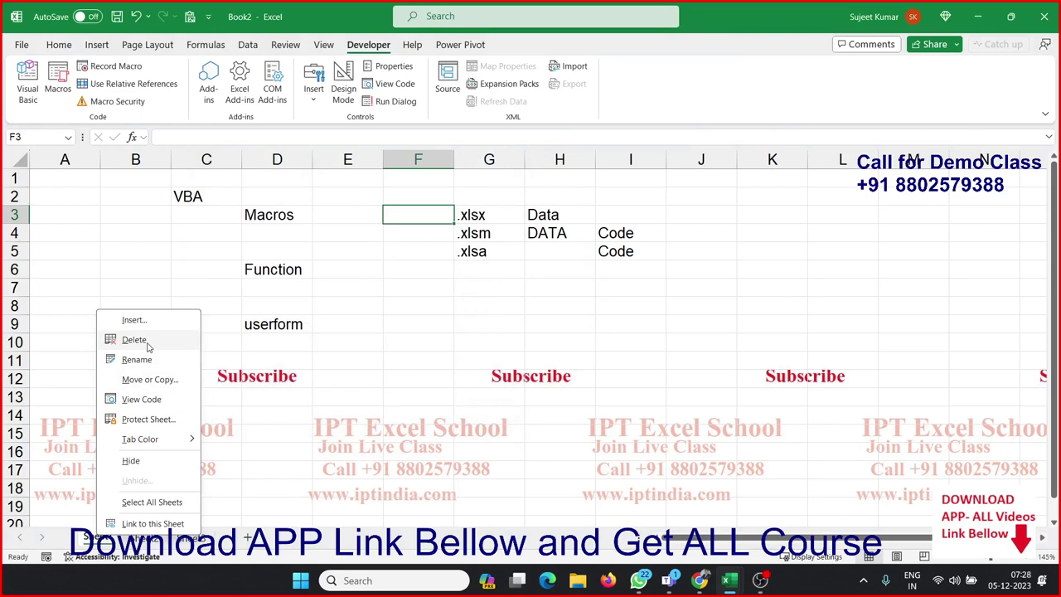
{"action": "key", "text": "alt+F11"}
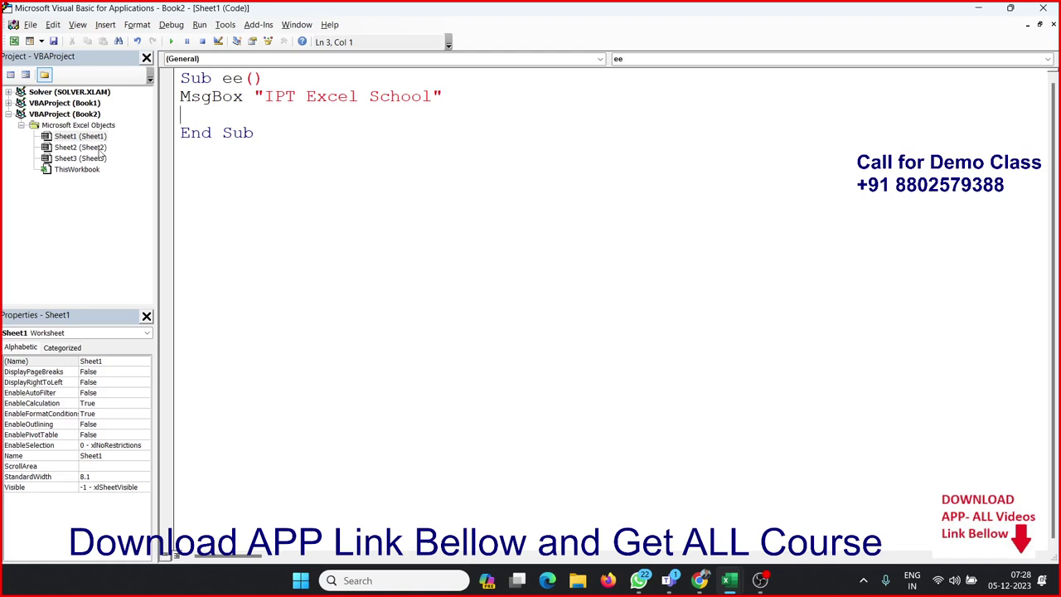
Step: Select and delete all of Sheet1's code, removing the ee procedure
{"action": "key", "text": "ctrl+a"}
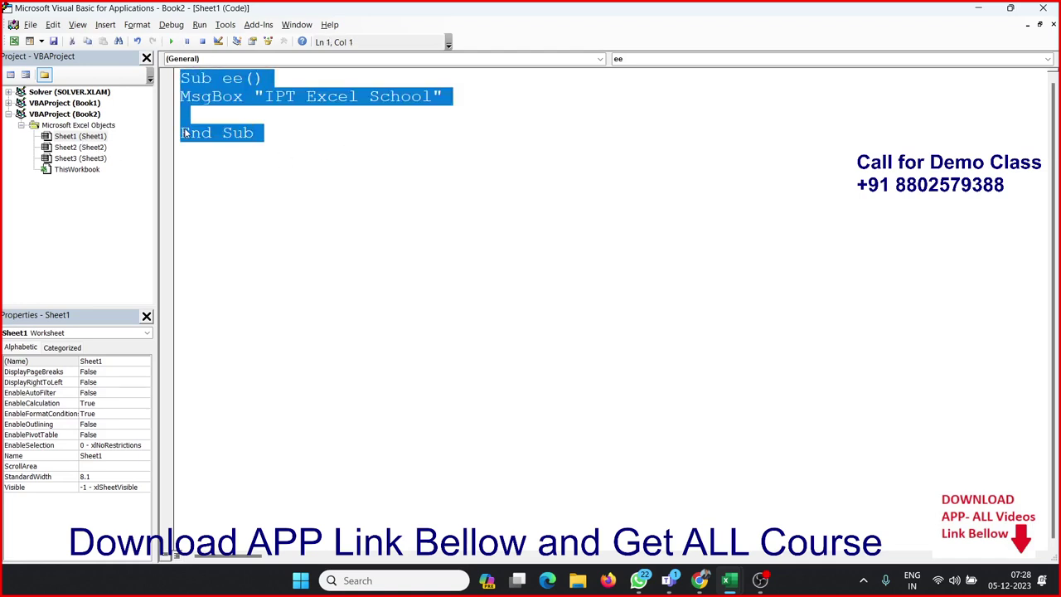
{"action": "key", "text": "Delete"}
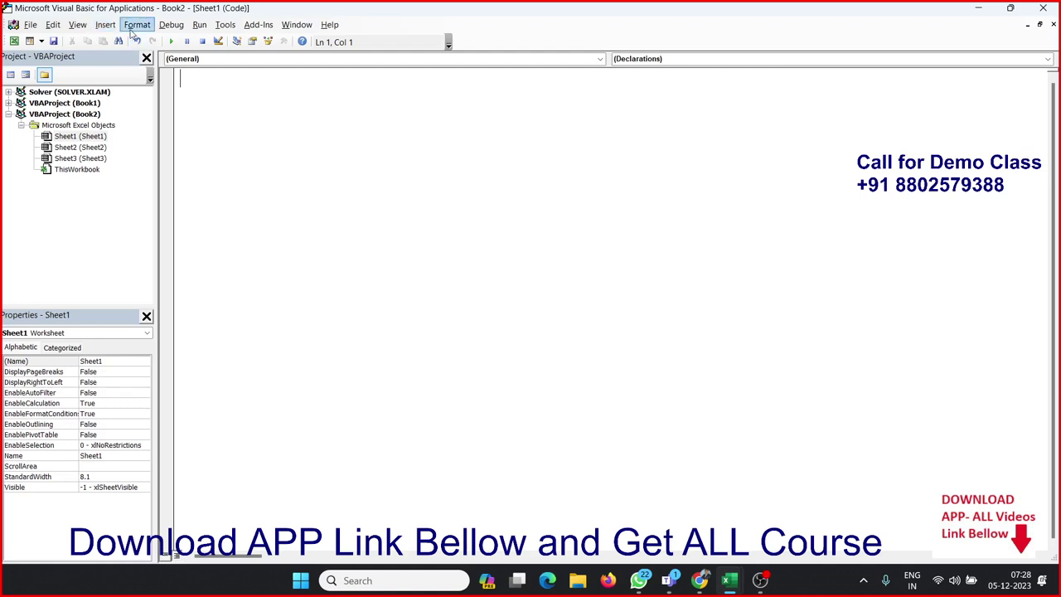
{"action": "left_click", "coordinate": [106, 24]}
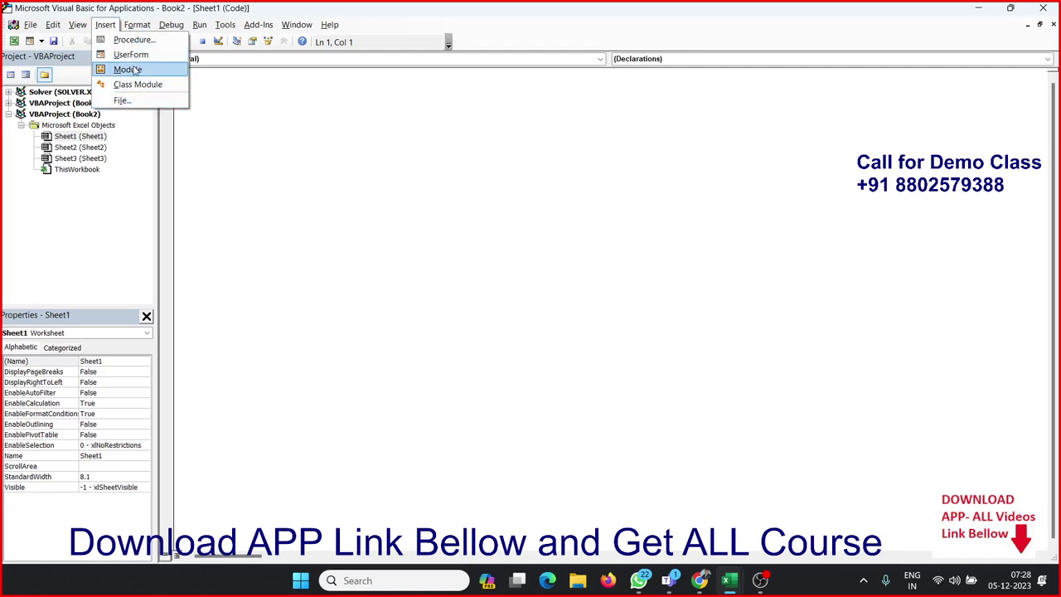
Step: Insert a new standard module, Module1, into Book2's VBA project
{"action": "left_click", "coordinate": [128, 69]}
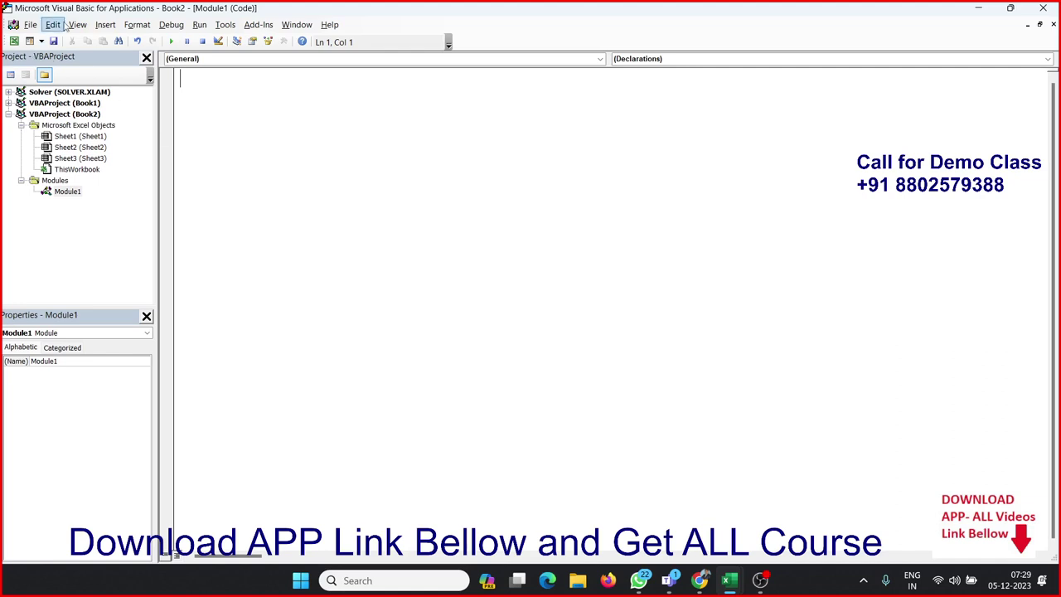
Step: Insert a public Sub procedure named dd into Module1
{"action": "left_click", "coordinate": [105, 24]}
{"action": "left_click", "coordinate": [146, 41]}
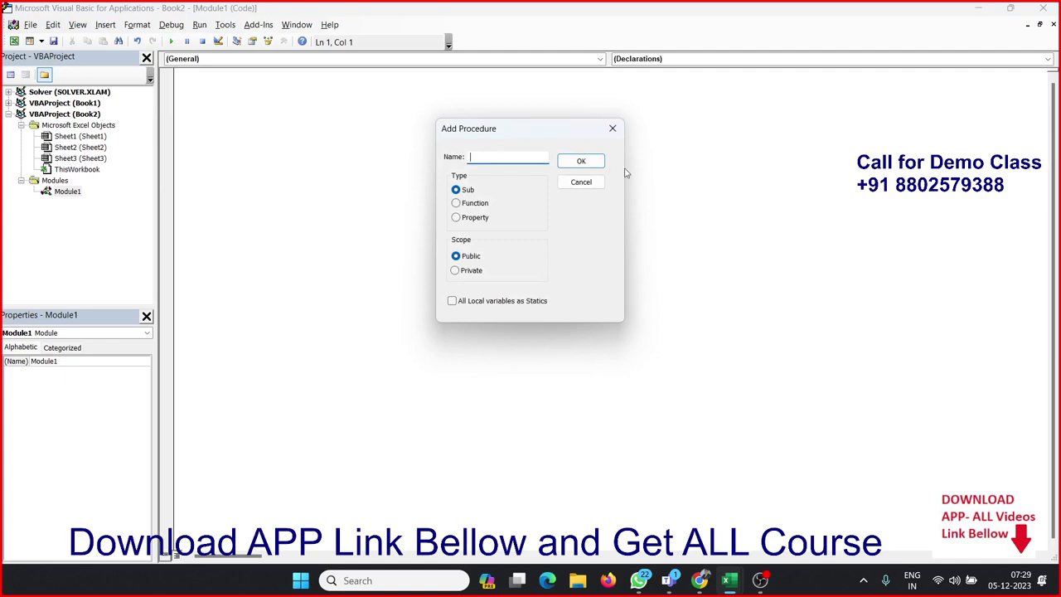
{"action": "type", "text": "dd"}
{"action": "left_click", "coordinate": [558, 164]}
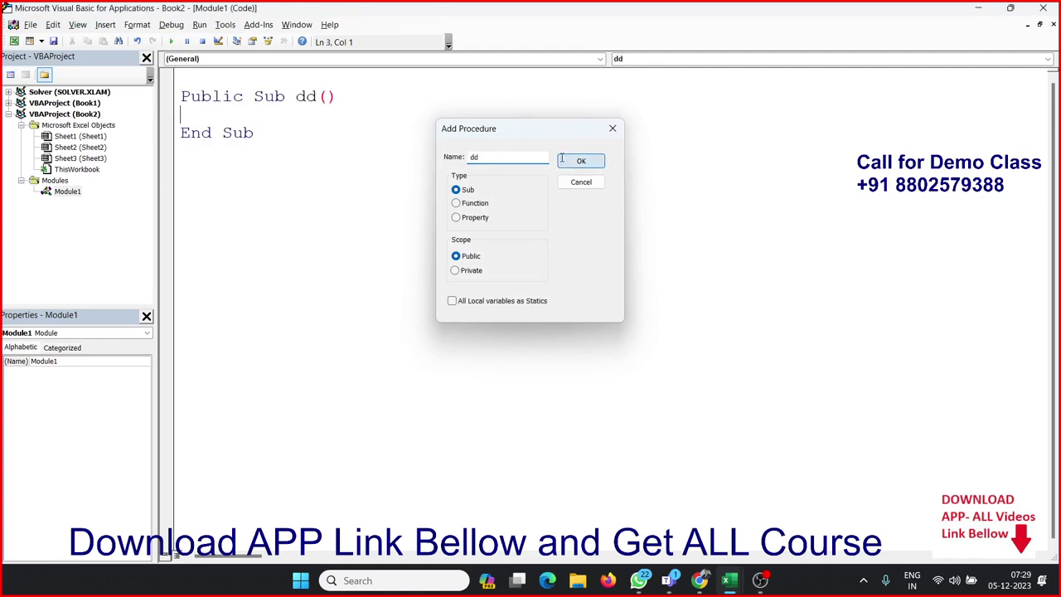
Step: Replace the dd procedure code with an empty Sub test() procedure
{"action": "left_click_drag", "start_coordinate": [336, 159], "coordinate": [183, 76]}
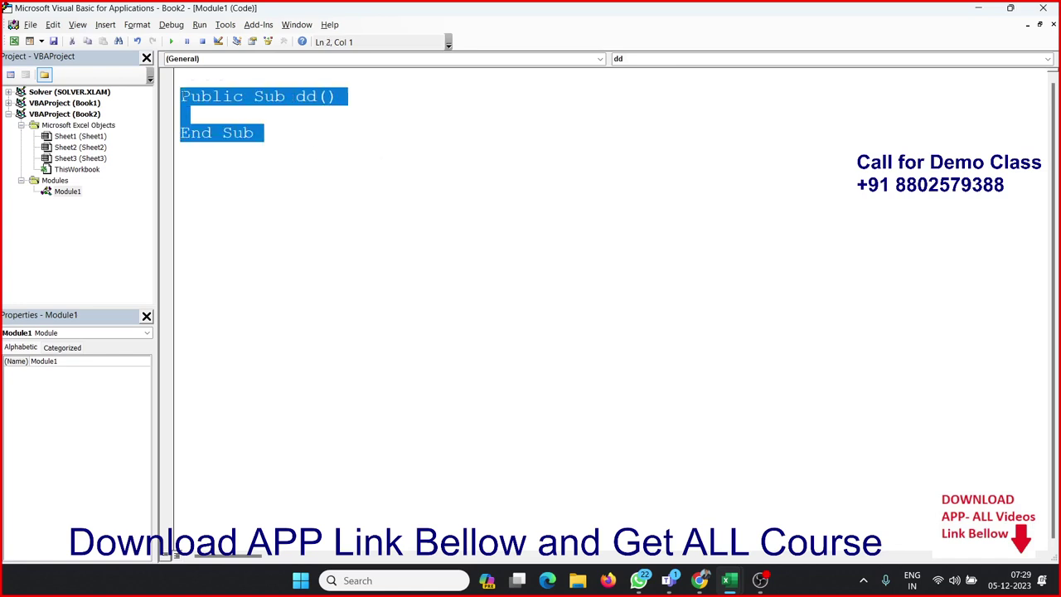
{"action": "key", "text": "Delete"}
{"action": "type", "text": "su"}
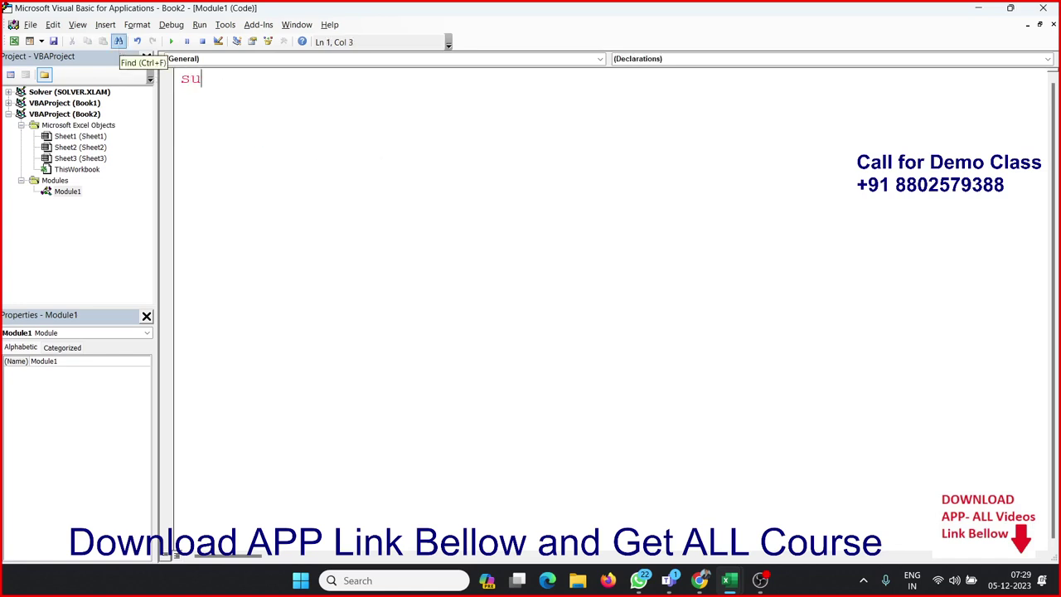
{"action": "type", "text": "b"}
{"action": "type", "text": " te"}
{"action": "type", "text": "st("}
{"action": "type", "text": ")"}
{"action": "key", "text": "Return"}
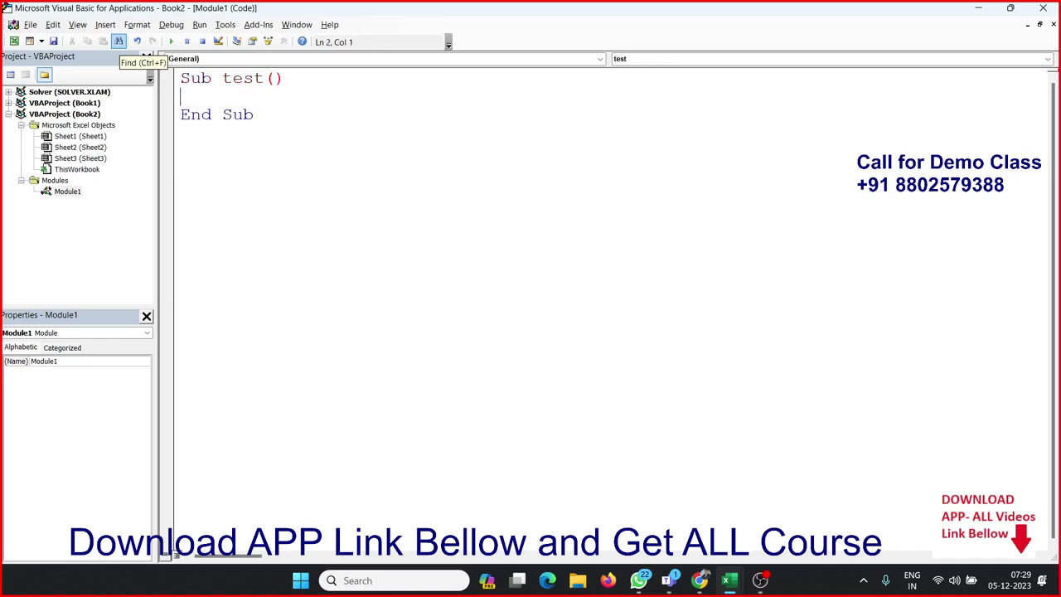
{"action": "key", "text": "Return"}
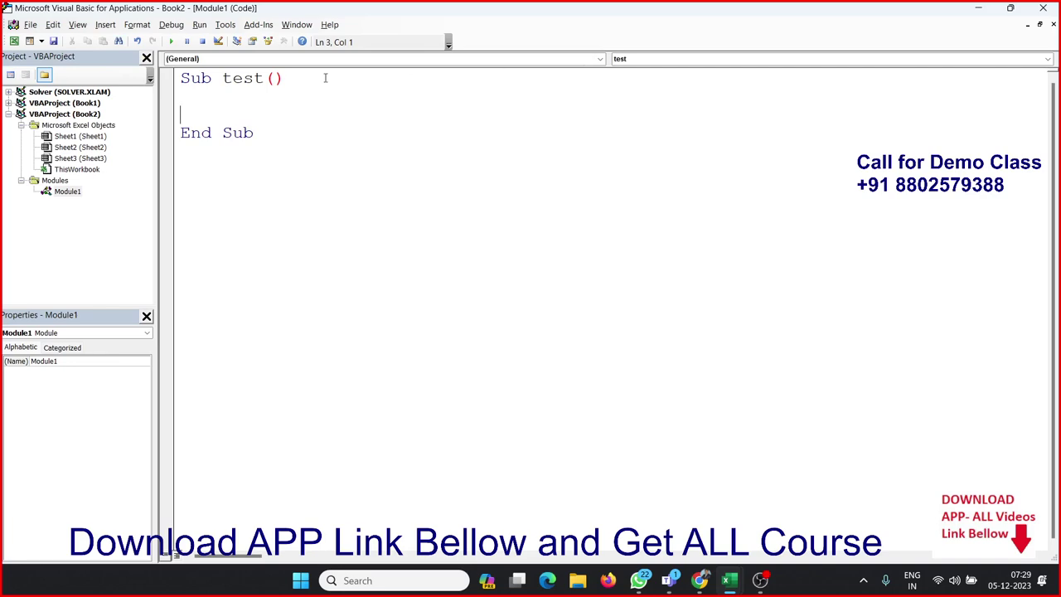
Step: Confirm in Excel's Macros list that test appears, then close the list
{"action": "key", "text": "alt+F11"}
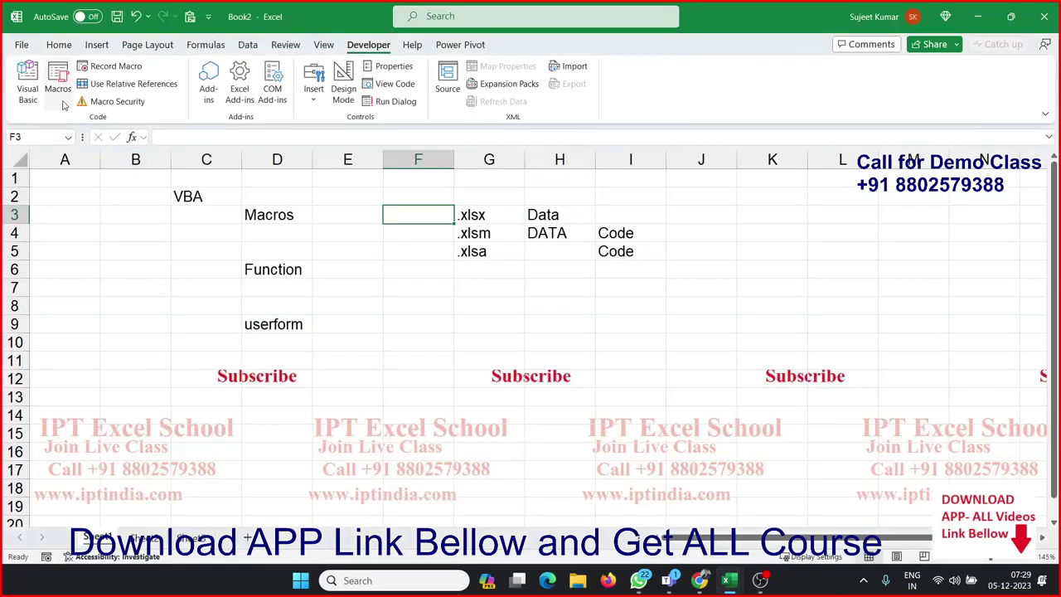
{"action": "left_click", "coordinate": [57, 89]}
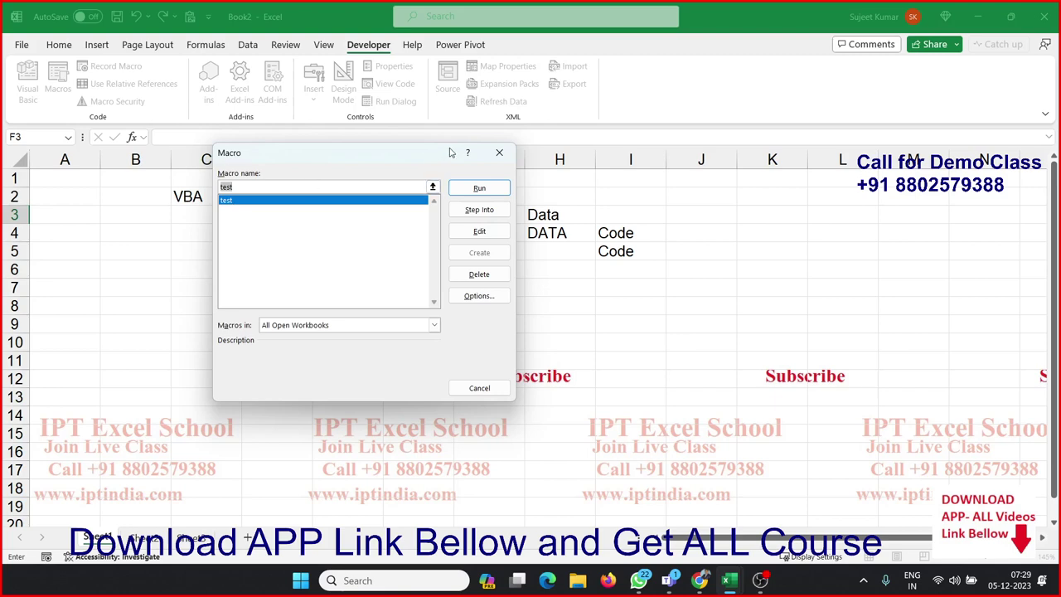
{"action": "left_click", "coordinate": [499, 152]}
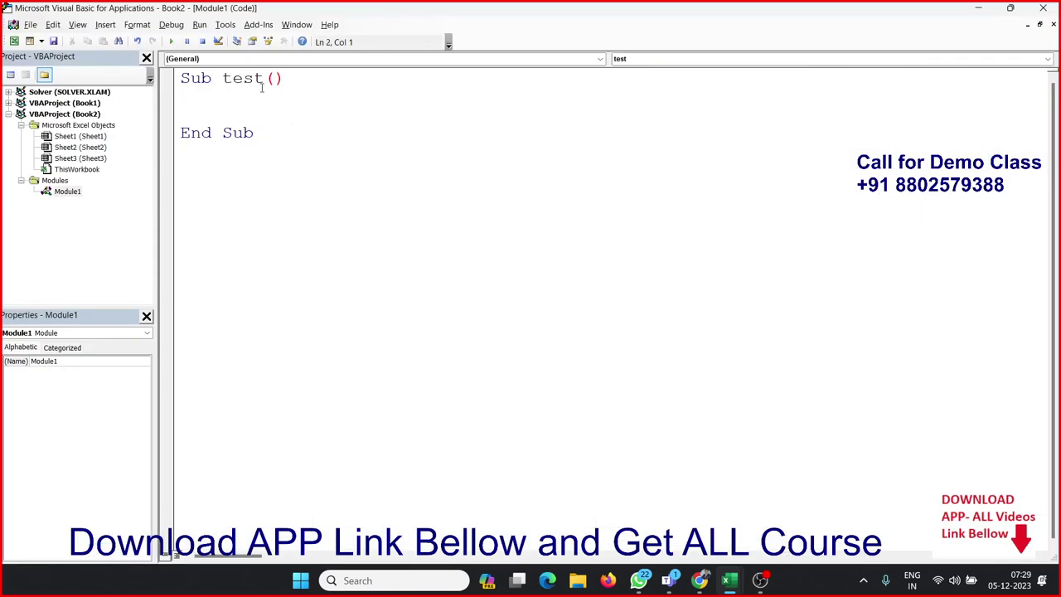
Step: Rename the procedure test to test_today
{"action": "left_click", "coordinate": [262, 78]}
{"action": "type", "text": "t"}
{"action": "type", "text": "oday"}
{"action": "key", "text": "Left"}
{"action": "key", "text": "Left"}
{"action": "key", "text": "Left"}
{"action": "key", "text": "Left"}
{"action": "key", "text": "Left"}
{"action": "key", "text": "BackSpace"}
{"action": "type", "text": "_"}
Step: Add an empty Sub raj1() below test_today and check both in Excel's macro list
{"action": "key", "text": "Down"}
{"action": "key", "text": "Down"}
{"action": "key", "text": "Down"}
{"action": "key", "text": "Down"}
{"action": "key", "text": "Return"}
{"action": "type", "text": "sub "}
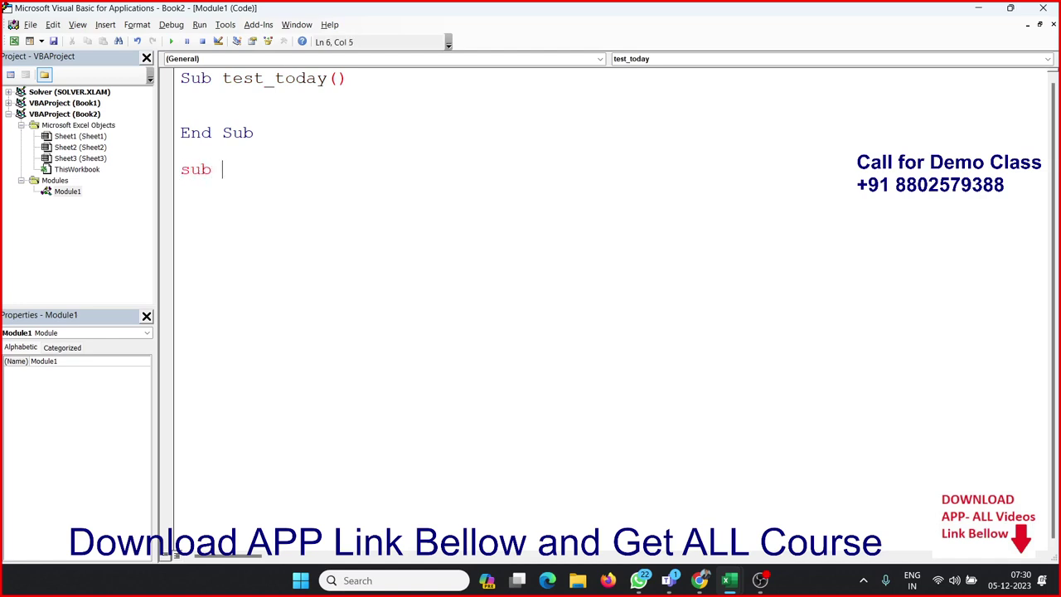
{"action": "type", "text": "r"}
{"action": "type", "text": "aj"}
{"action": "type", "text": "1()"}
{"action": "key", "text": "Return"}
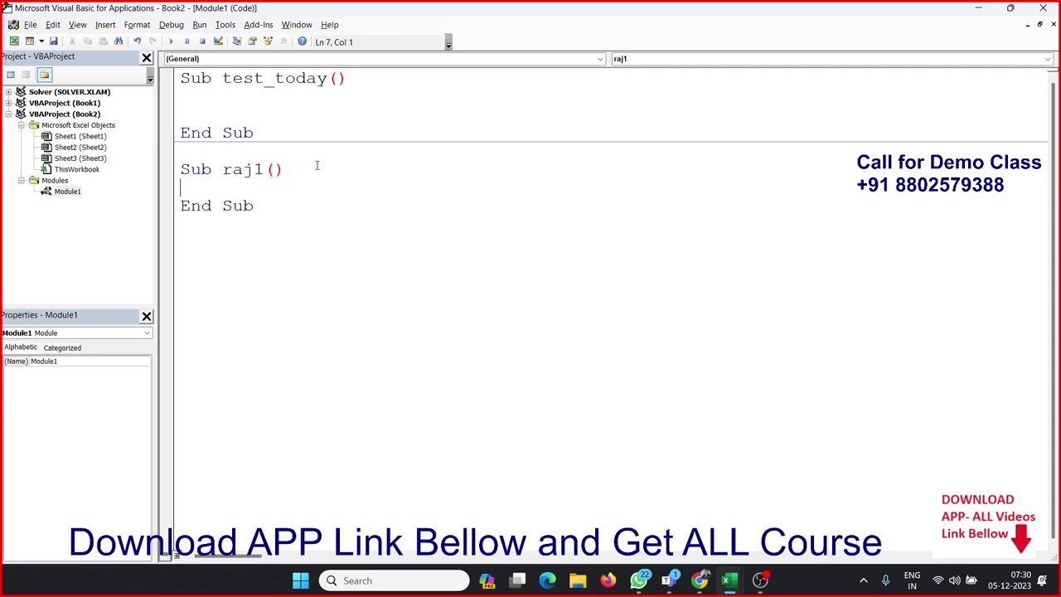
{"action": "key", "text": "alt+F11"}
{"action": "left_click", "coordinate": [69, 98]}
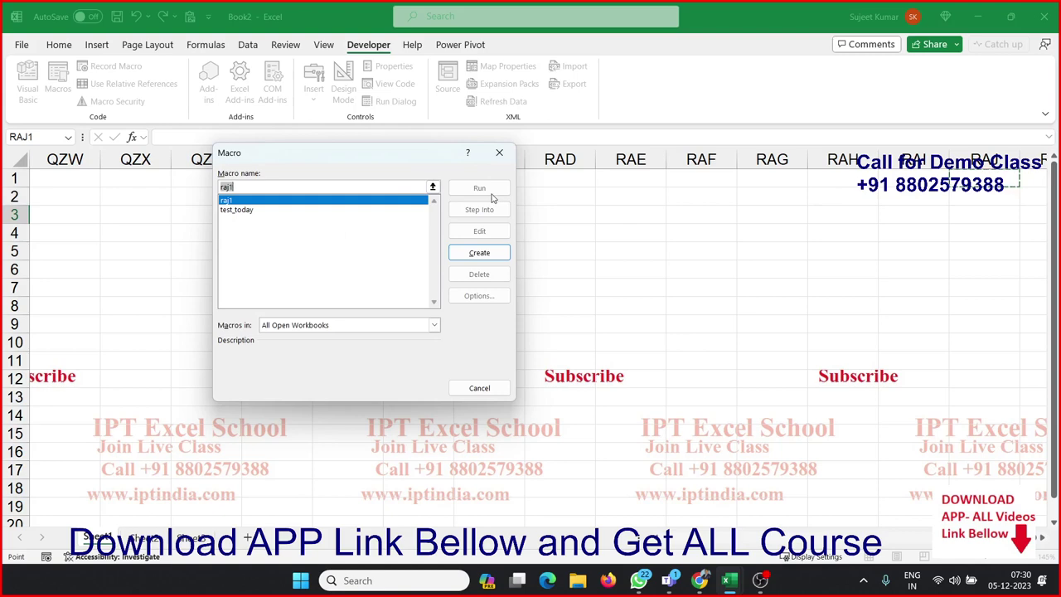
Step: Close the macro list and rename raj1 to raj_1 in the code editor
{"action": "left_click", "coordinate": [511, 154]}
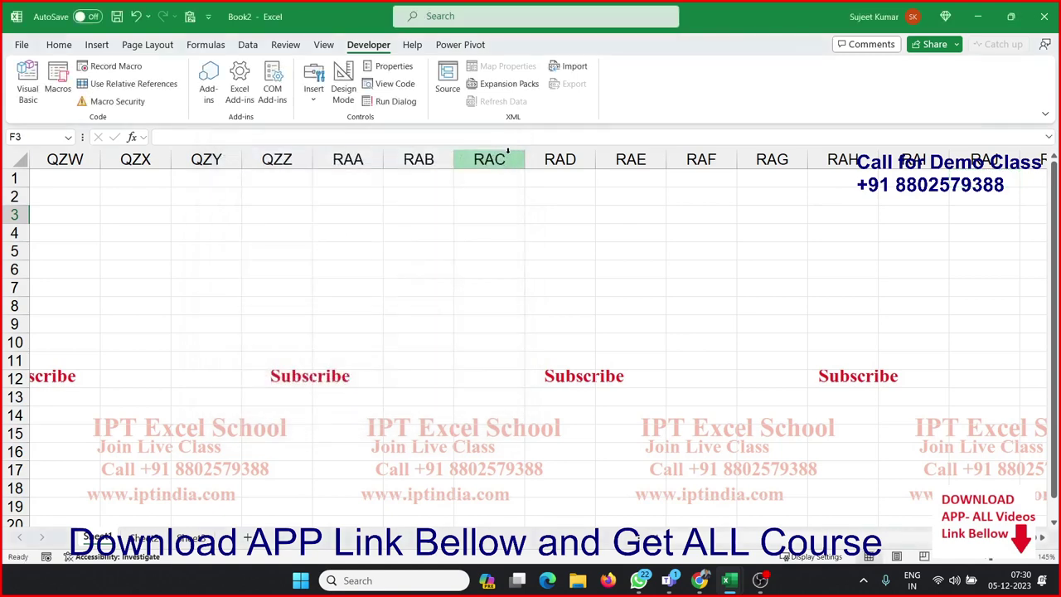
{"action": "key", "text": "alt+F11"}
{"action": "left_click", "coordinate": [259, 169]}
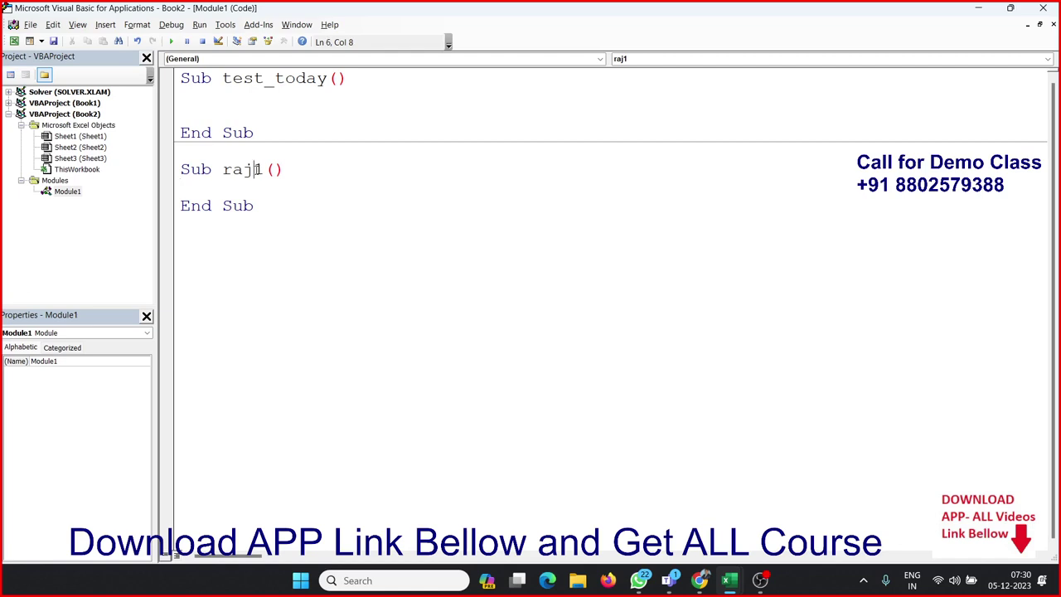
{"action": "type", "text": "_"}
Step: Add blank lines inside Sub raj_1 and move the caret up into test_today
{"action": "left_click", "coordinate": [358, 227]}
{"action": "left_click", "coordinate": [278, 193]}
{"action": "key", "text": "Return"}
{"action": "key", "text": "Return"}
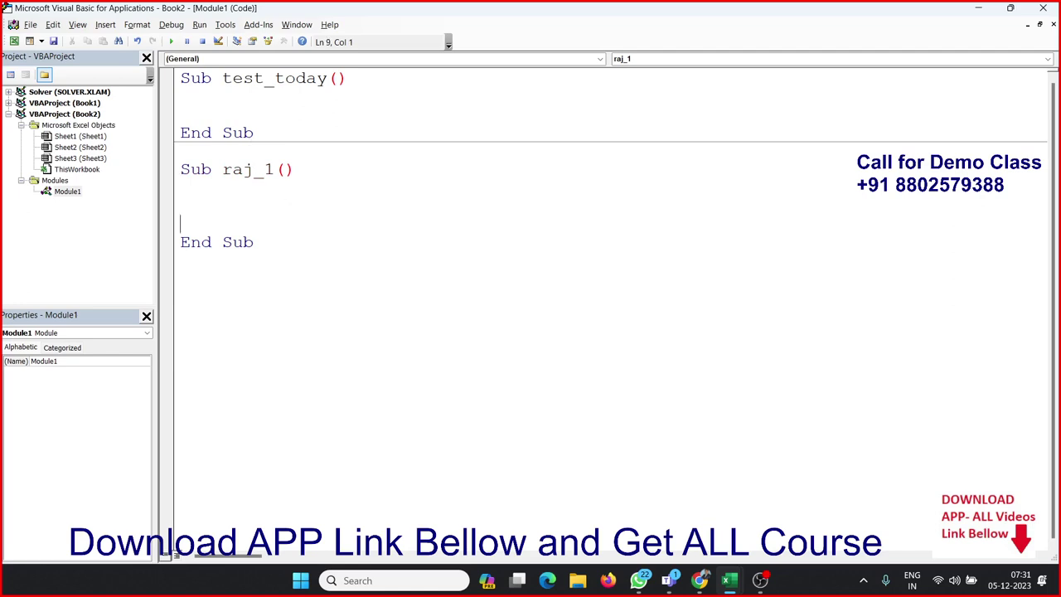
{"action": "double_click", "coordinate": [248, 170]}
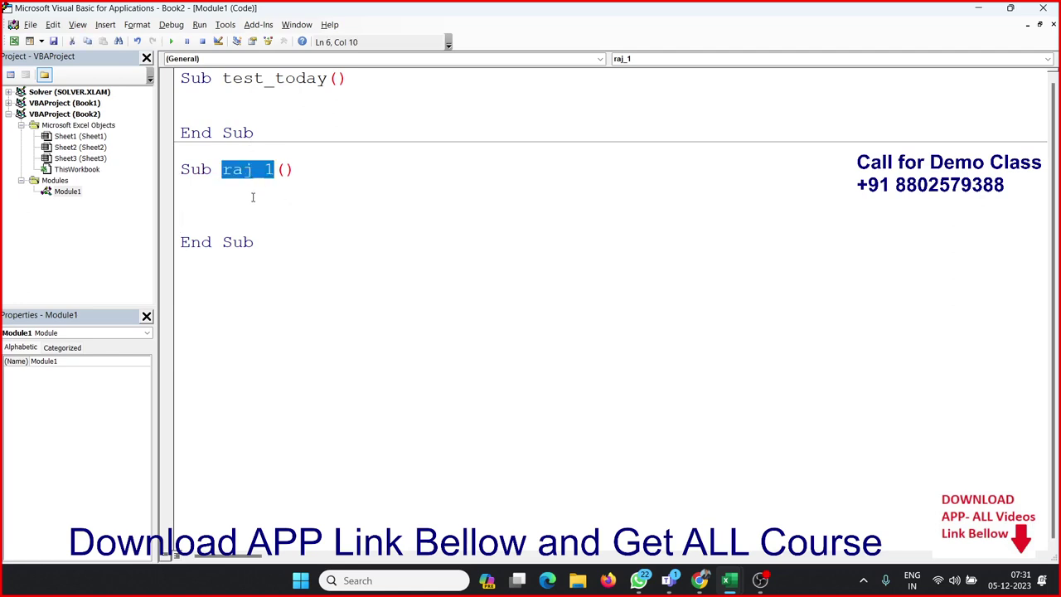
{"action": "left_click", "coordinate": [253, 197]}
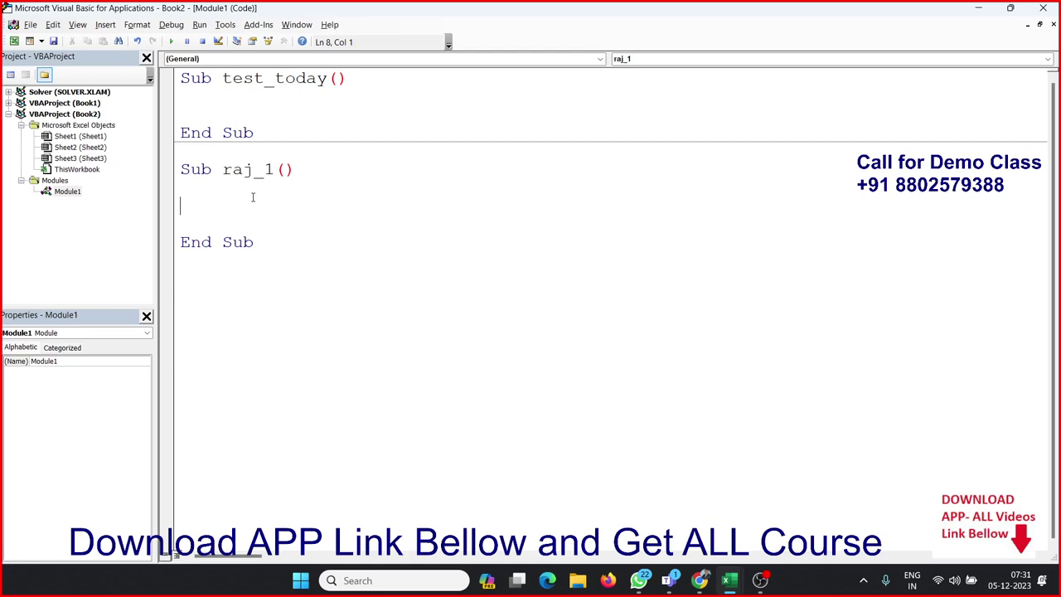
{"action": "key", "text": "Up"}
{"action": "key", "text": "Up"}
{"action": "key", "text": "Up"}
{"action": "key", "text": "Up"}
{"action": "key", "text": "Up"}
Step: Write application, workbooks, sheets and range on separate lines inside test_today
{"action": "key", "text": "Return"}
{"action": "key", "text": "Return"}
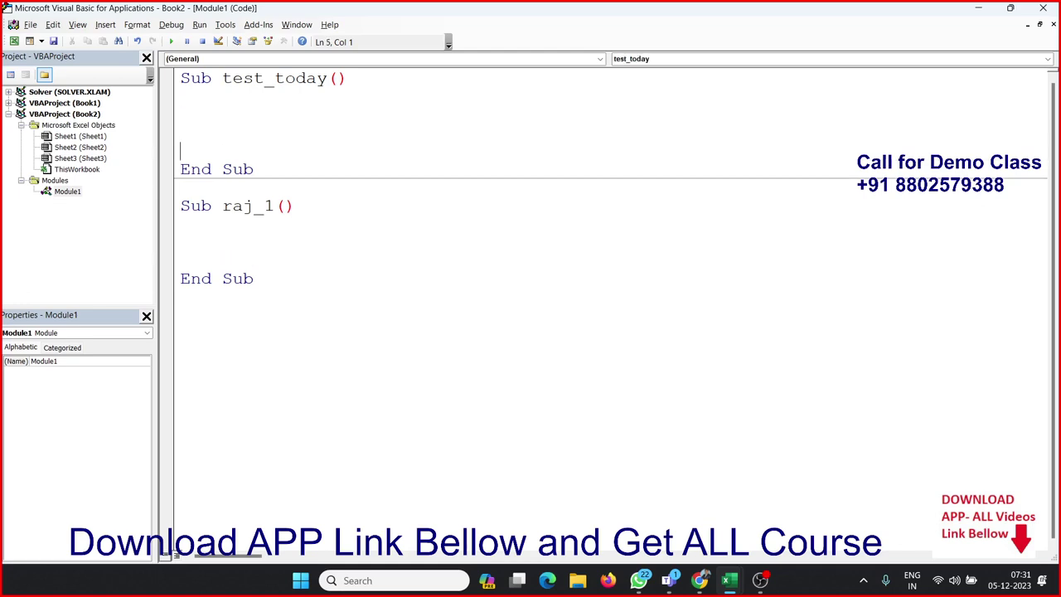
{"action": "left_click", "coordinate": [180, 114]}
{"action": "type", "text": "aa"}
{"action": "key", "text": "BackSpace"}
{"action": "type", "text": "pplica"}
{"action": "type", "text": "tion"}
{"action": "key", "text": "Return"}
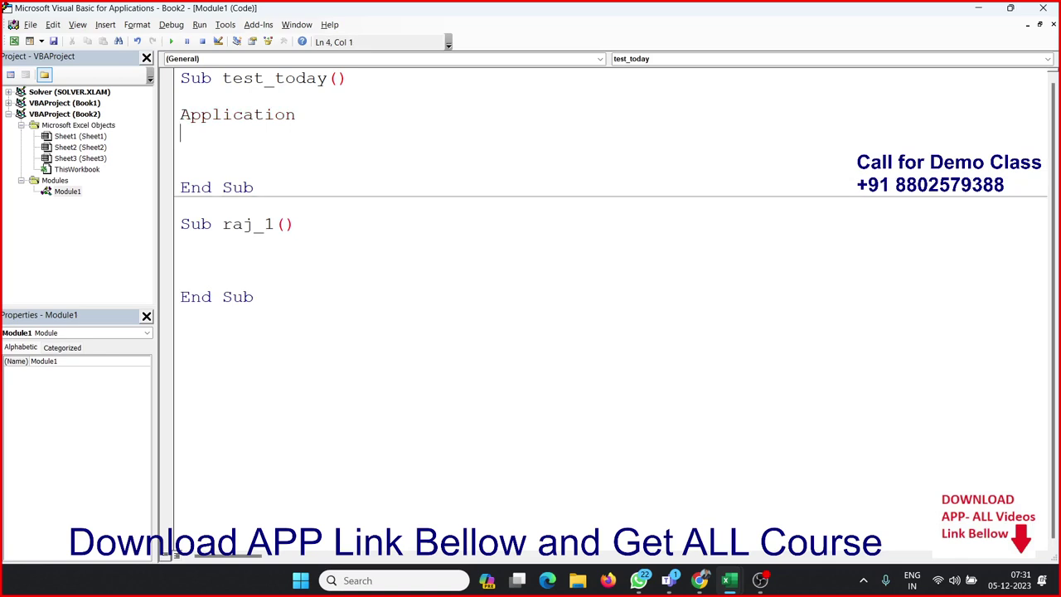
{"action": "type", "text": "workbo"}
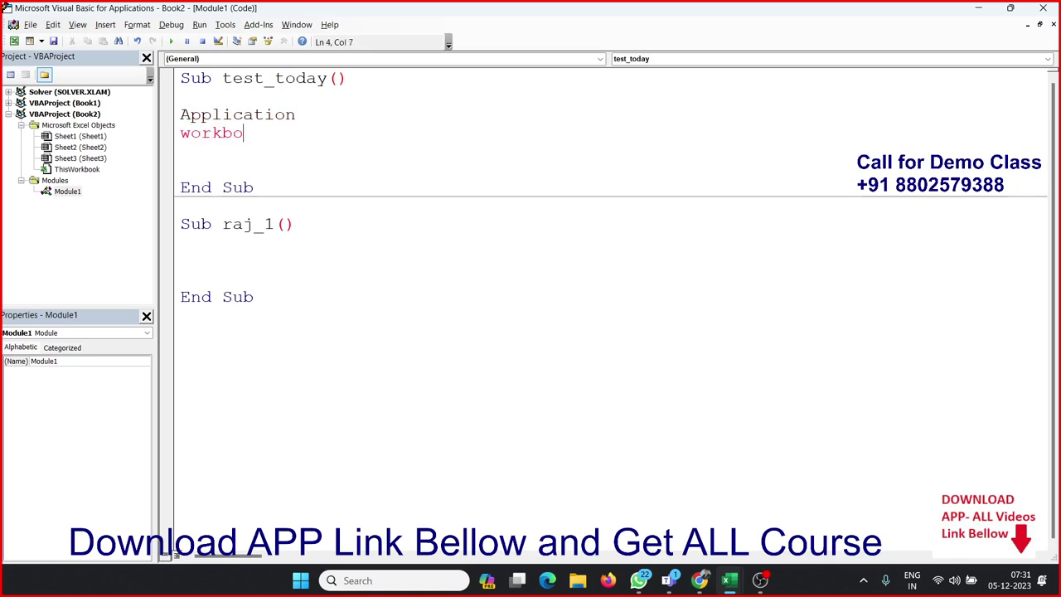
{"action": "type", "text": "oks"}
{"action": "key", "text": "Return"}
{"action": "type", "text": "she"}
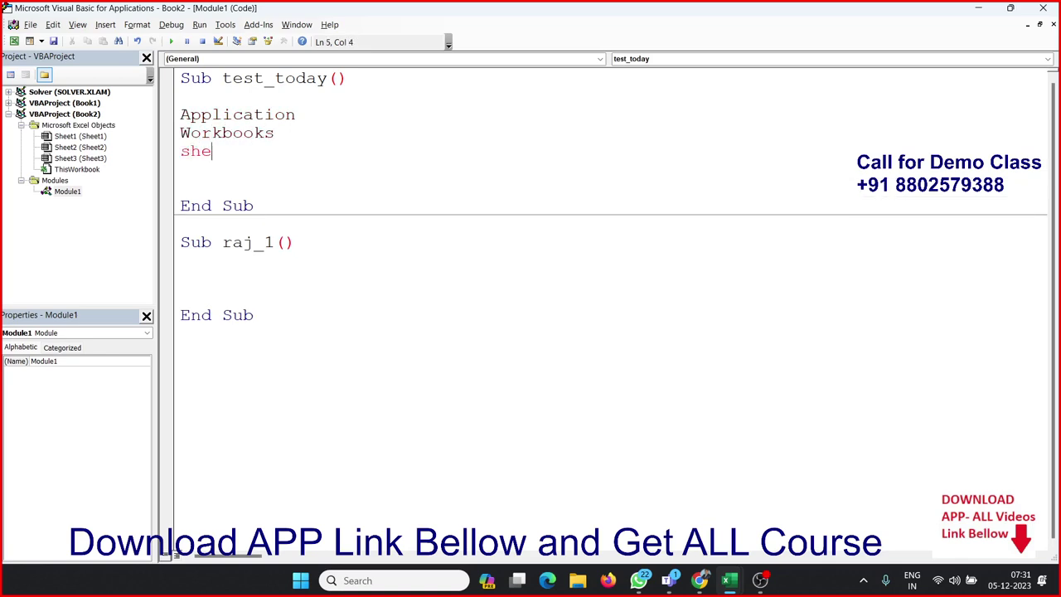
{"action": "type", "text": "ets"}
{"action": "key", "text": "Return"}
{"action": "type", "text": "ran"}
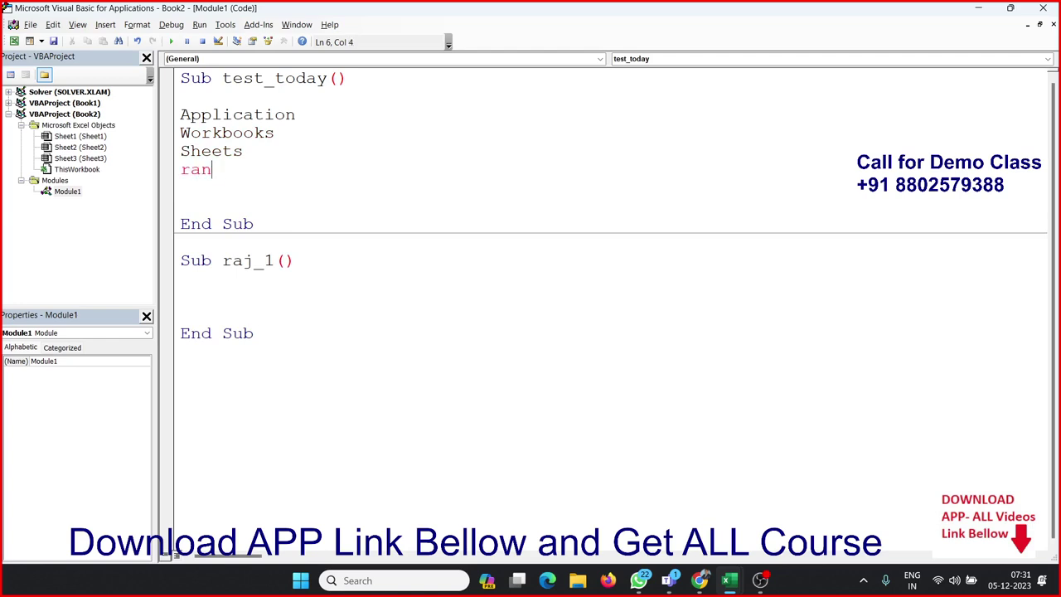
{"action": "type", "text": "ge"}
{"action": "key", "text": "Return"}
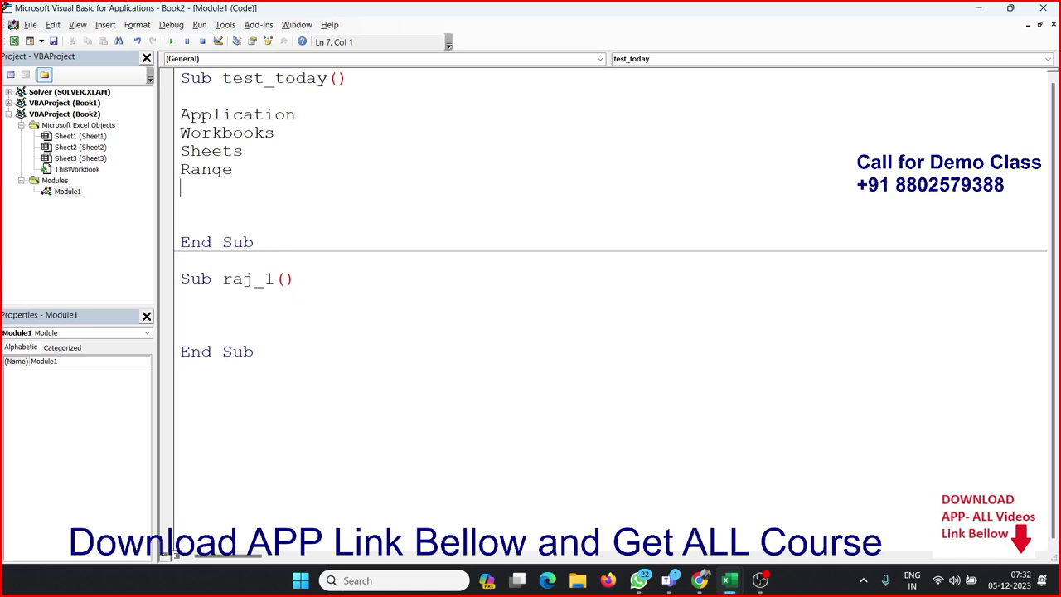
Step: Highlight the Application line, then the Workbooks line, to explain each
{"action": "key", "text": "Up"}
{"action": "key", "text": "Up"}
{"action": "key", "text": "Up"}
{"action": "key", "text": "Up"}
{"action": "key", "text": "shift+Down"}
{"action": "key", "text": "Down"}
{"action": "key", "text": "shift+Down"}
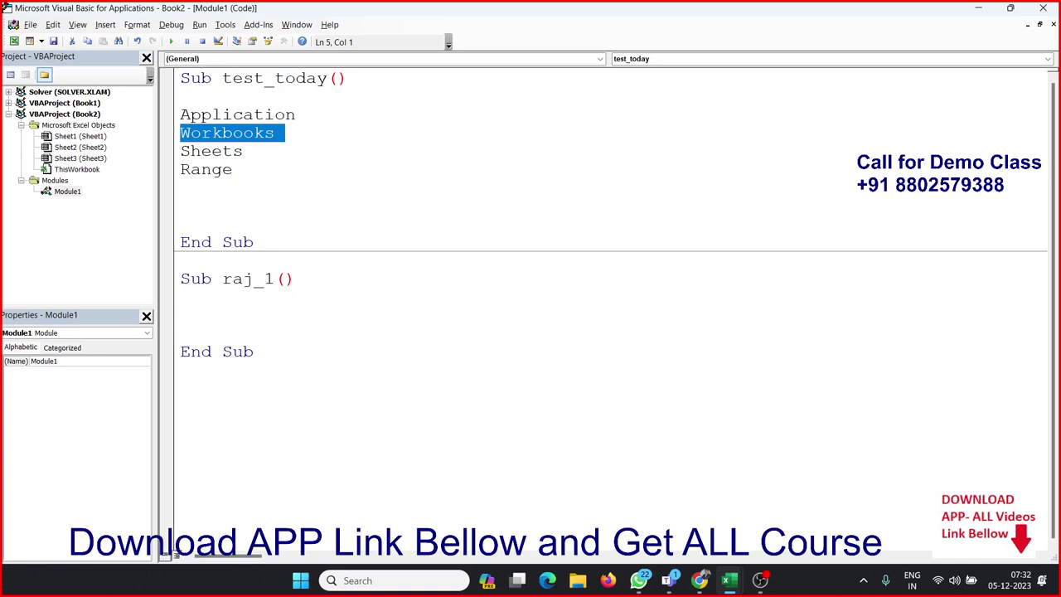
Step: Highlight the Sheets and Range lines, then all four object lines, and minimize the editor
{"action": "key", "text": "Down"}
{"action": "key", "text": "shift+Down"}
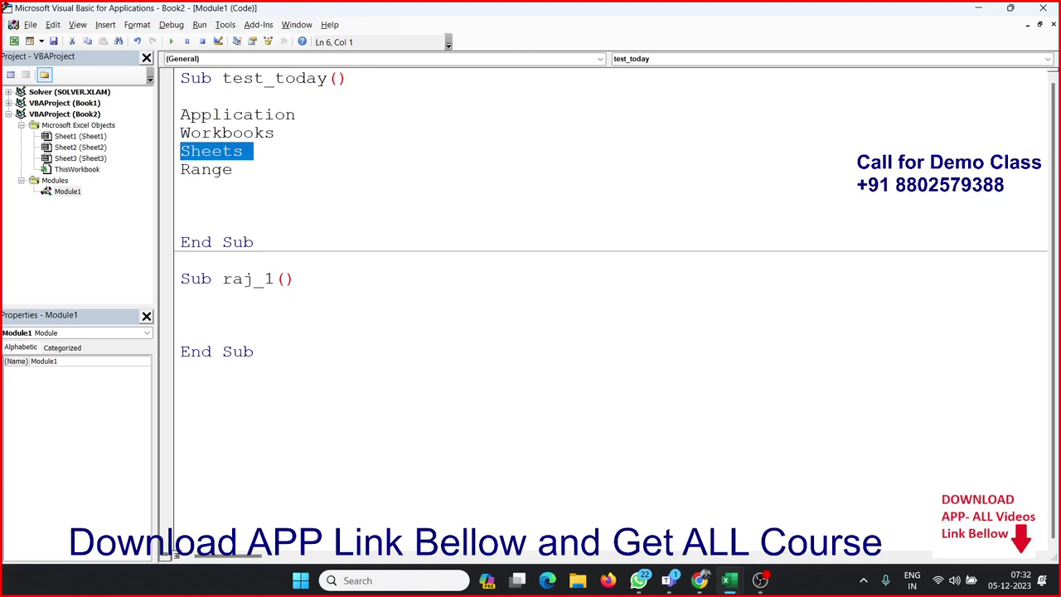
{"action": "double_click", "coordinate": [207, 169]}
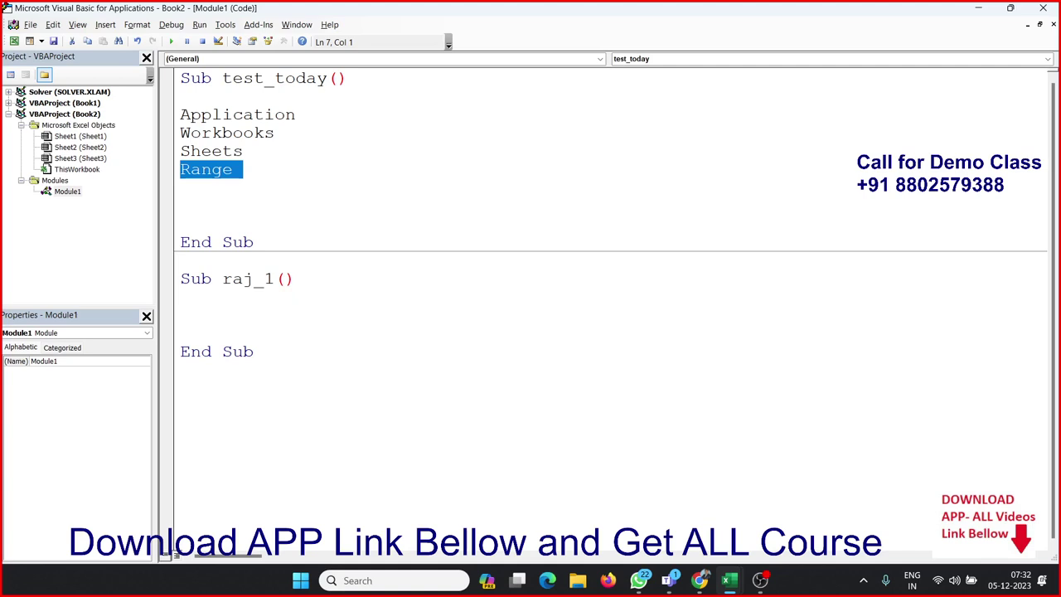
{"action": "key", "text": "Up"}
{"action": "key", "text": "Up"}
{"action": "key", "text": "Up"}
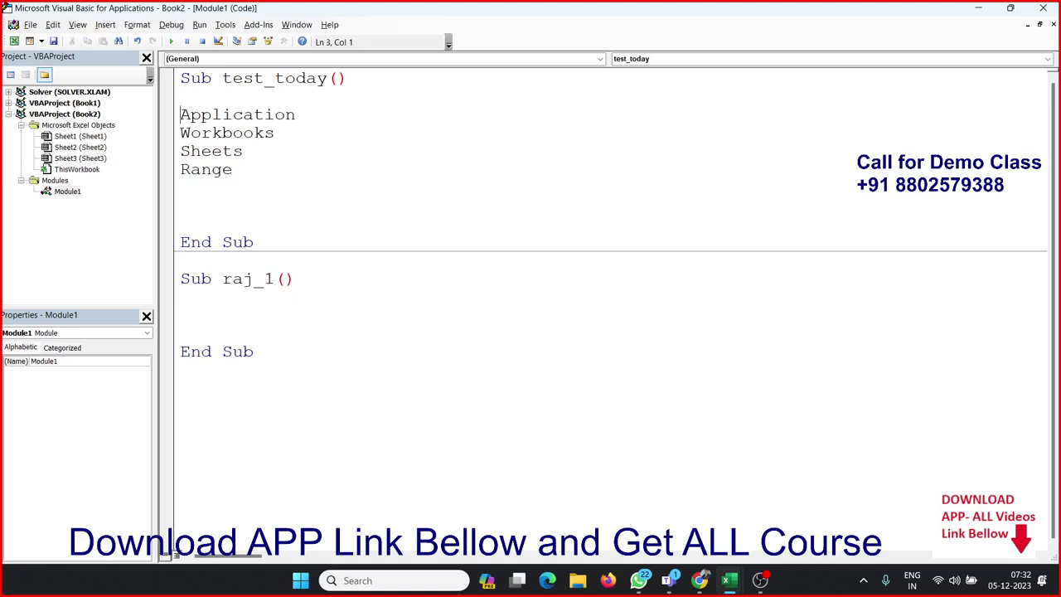
{"action": "key", "text": "shift+Down"}
{"action": "key", "text": "shift+Down"}
{"action": "key", "text": "shift+Down"}
{"action": "key", "text": "shift+End"}
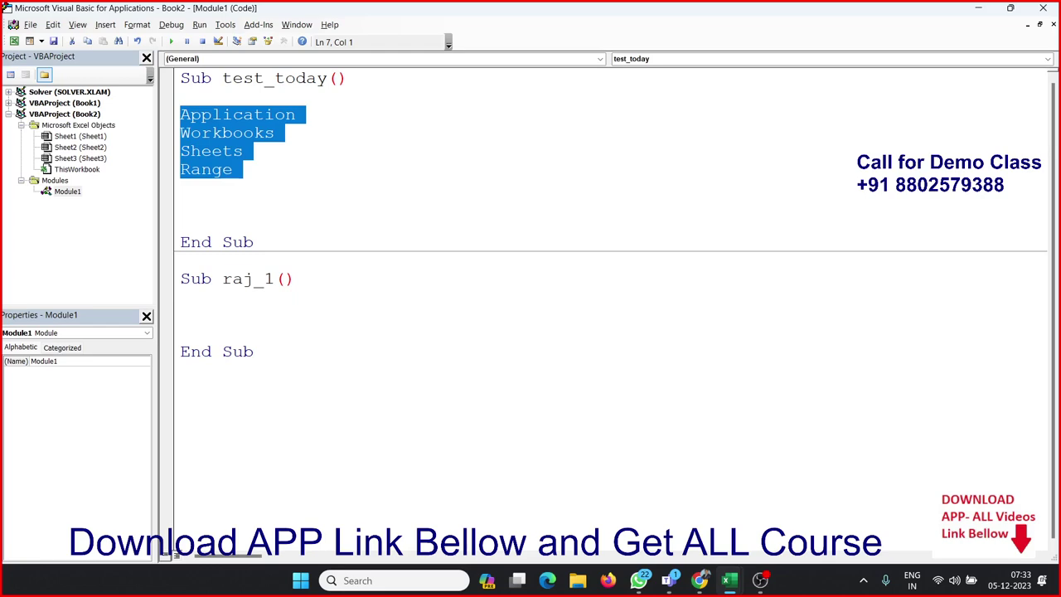
{"action": "left_click", "coordinate": [977, 12]}
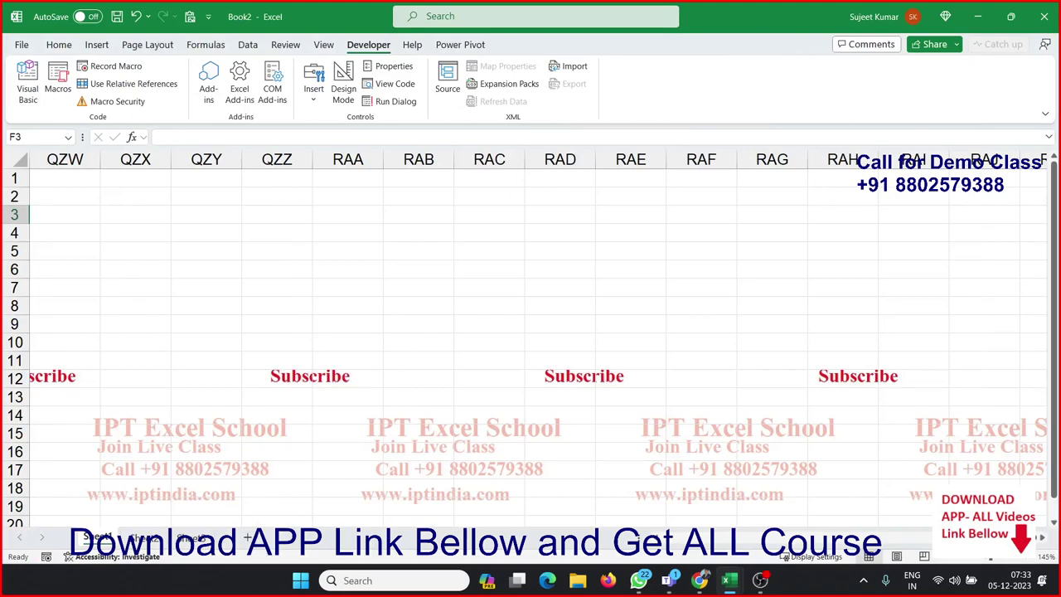
Step: Scroll the Book2 sheet back to column A and switch to Chrome
{"action": "scroll", "coordinate": [578, 531], "scroll_direction": "left", "scroll_amount": 15}
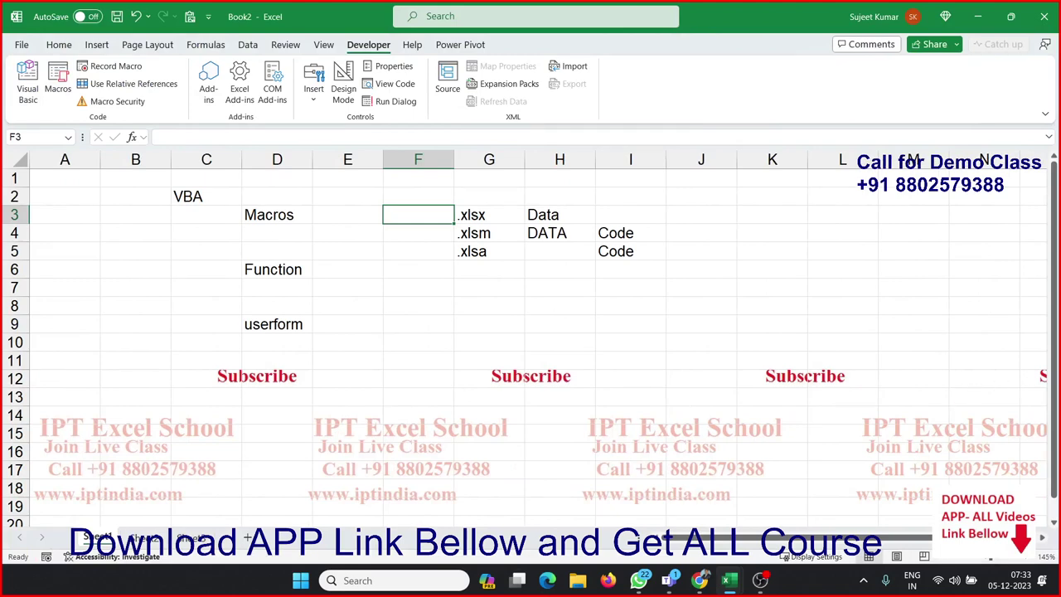
{"action": "left_click", "coordinate": [700, 581]}
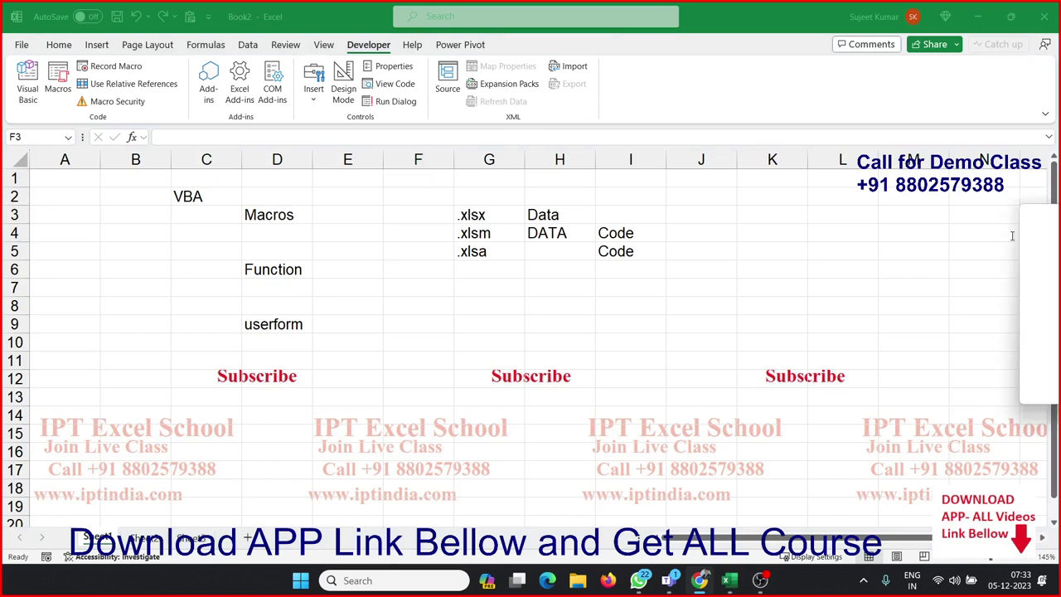
Step: Maximize Chrome, open excel-vba.com from the 'ex' autocomplete, and highlight its URL
{"action": "left_click", "coordinate": [655, 239]}
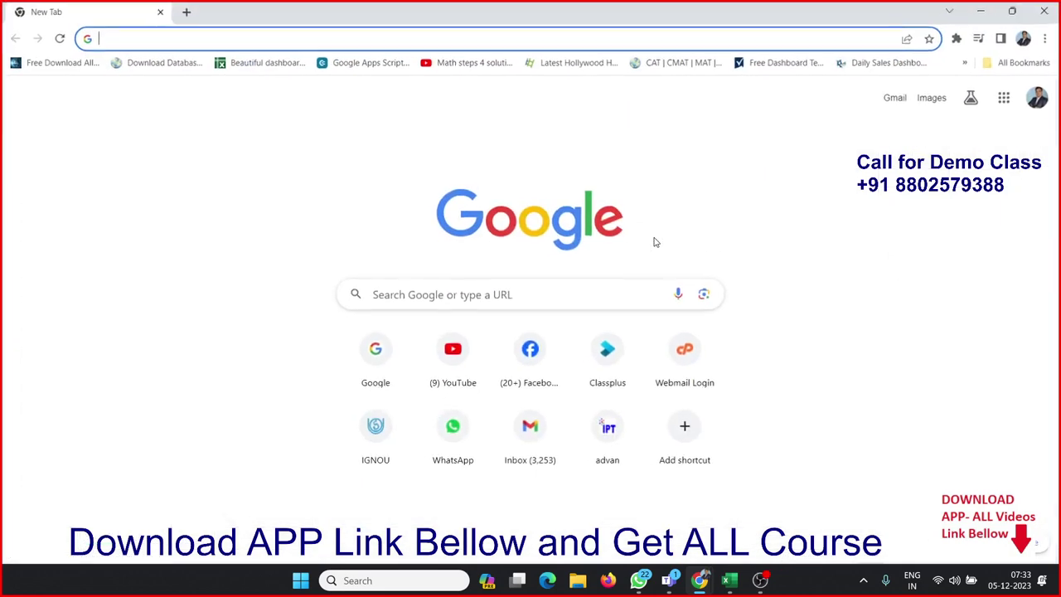
{"action": "type", "text": "excel-vba.com"}
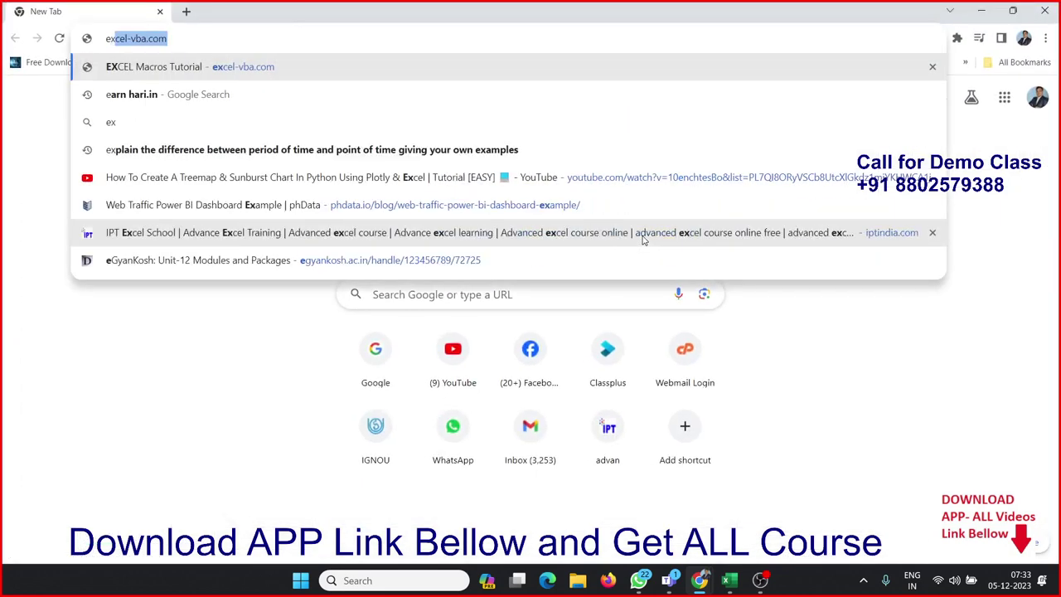
{"action": "key", "text": "Return"}
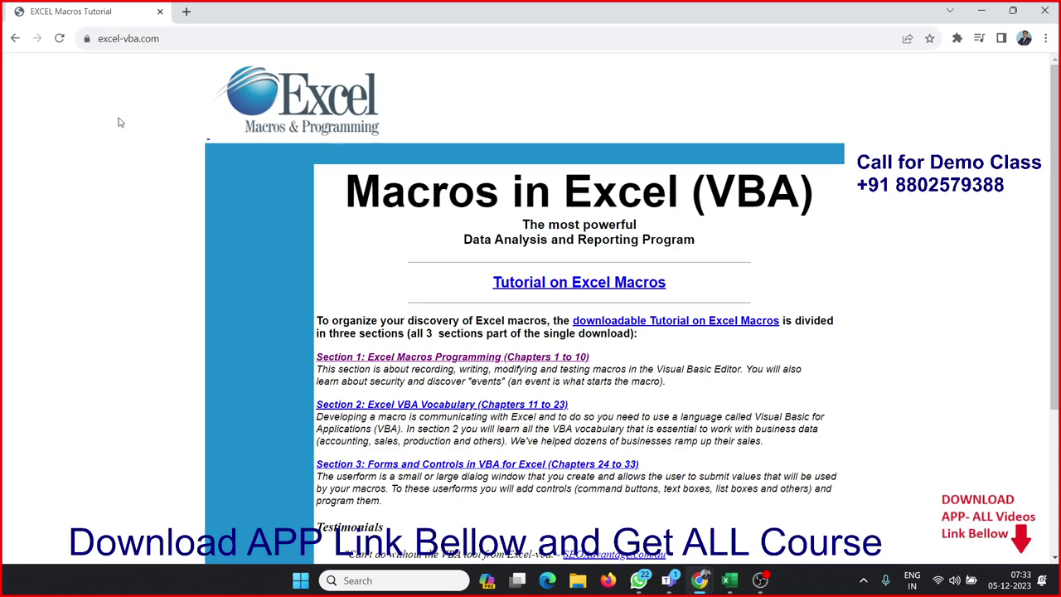
{"action": "left_click", "coordinate": [162, 40]}
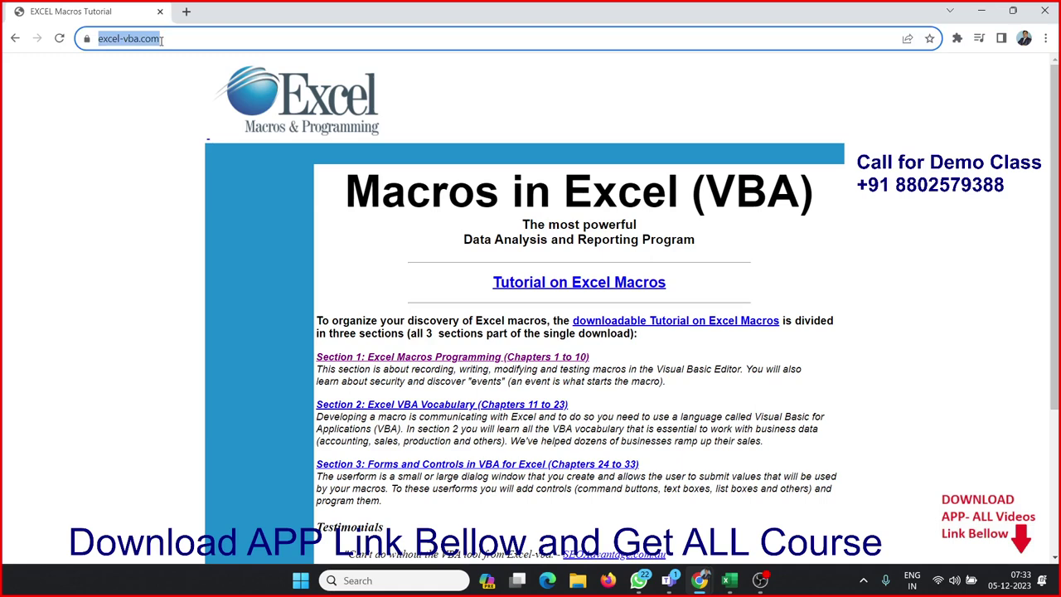
{"action": "key", "text": "Escape"}
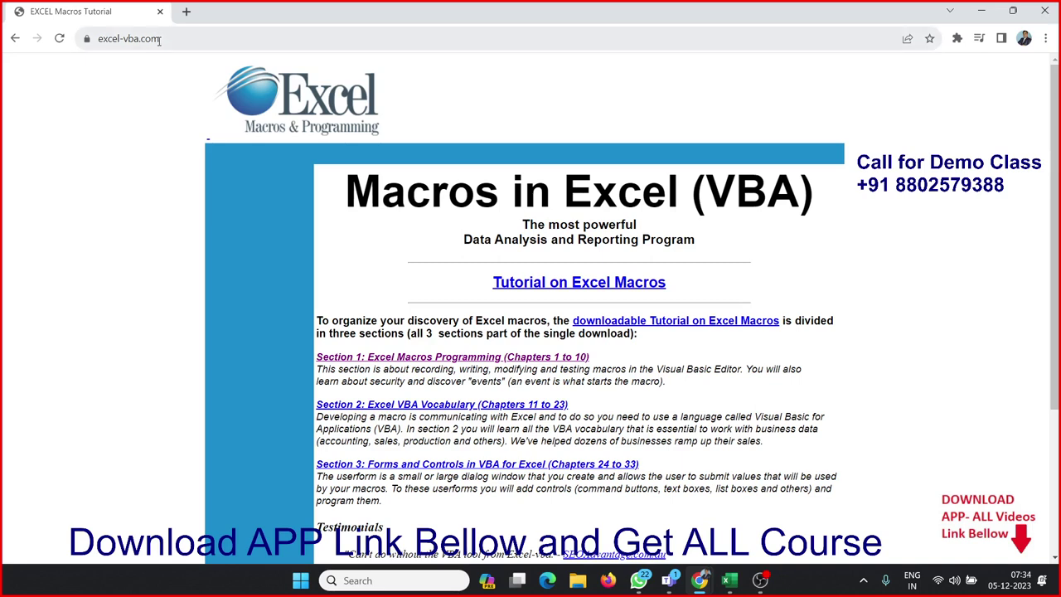
{"action": "left_click", "coordinate": [182, 38]}
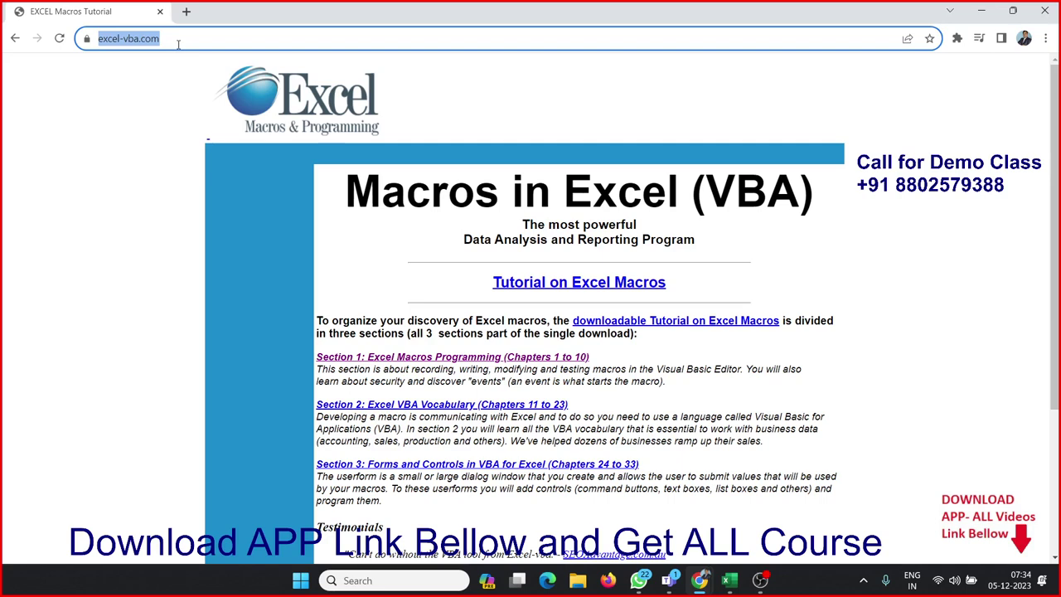
{"action": "left_click", "coordinate": [392, 256]}
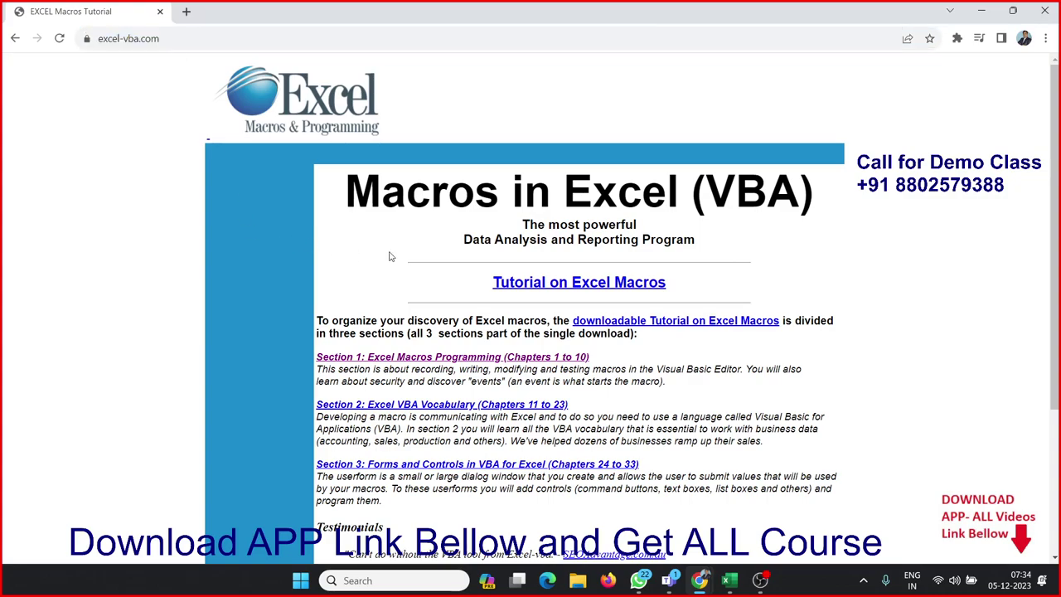
{"action": "scroll", "coordinate": [384, 259], "scroll_direction": "down", "scroll_amount": 1}
{"action": "left_click", "coordinate": [387, 267]}
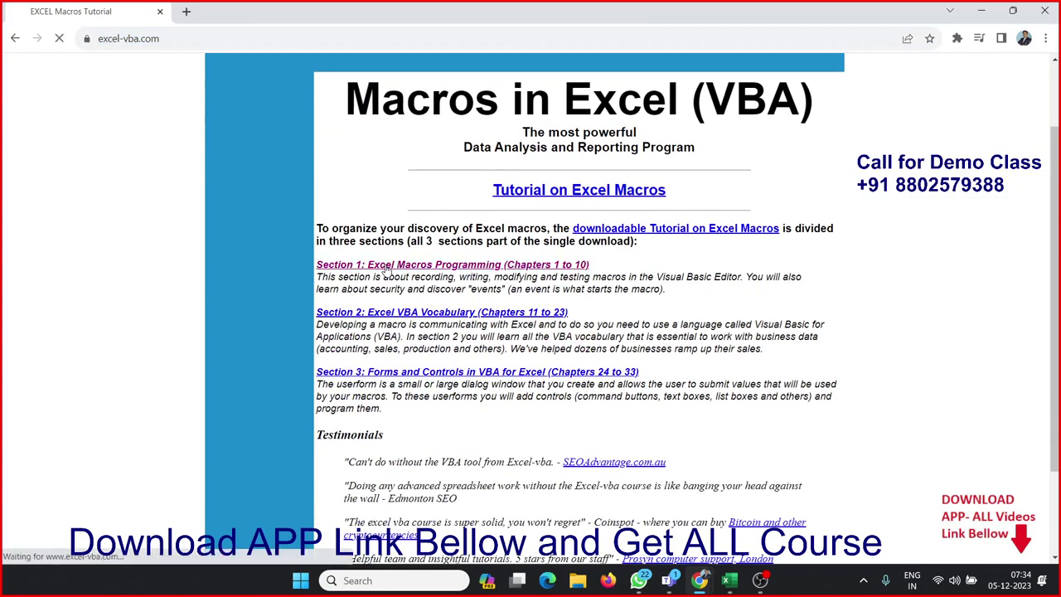
{"action": "scroll", "coordinate": [446, 316], "scroll_direction": "down", "scroll_amount": 4}
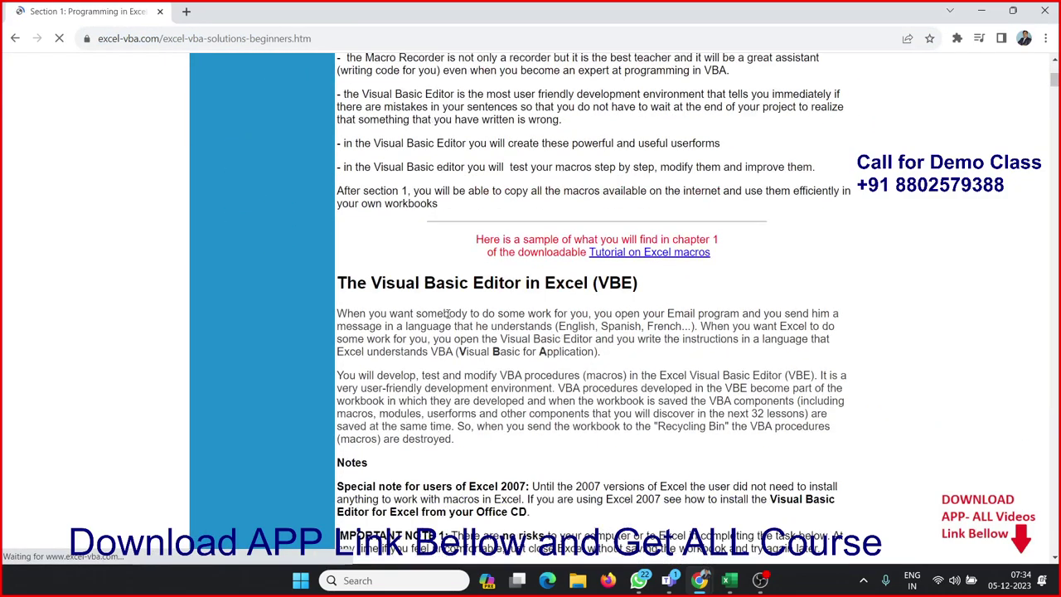
{"action": "scroll", "coordinate": [446, 316], "scroll_direction": "down", "scroll_amount": 4}
{"action": "scroll", "coordinate": [446, 316], "scroll_direction": "down", "scroll_amount": 2}
{"action": "scroll", "coordinate": [445, 315], "scroll_direction": "down", "scroll_amount": 2}
{"action": "scroll", "coordinate": [445, 315], "scroll_direction": "down", "scroll_amount": 4}
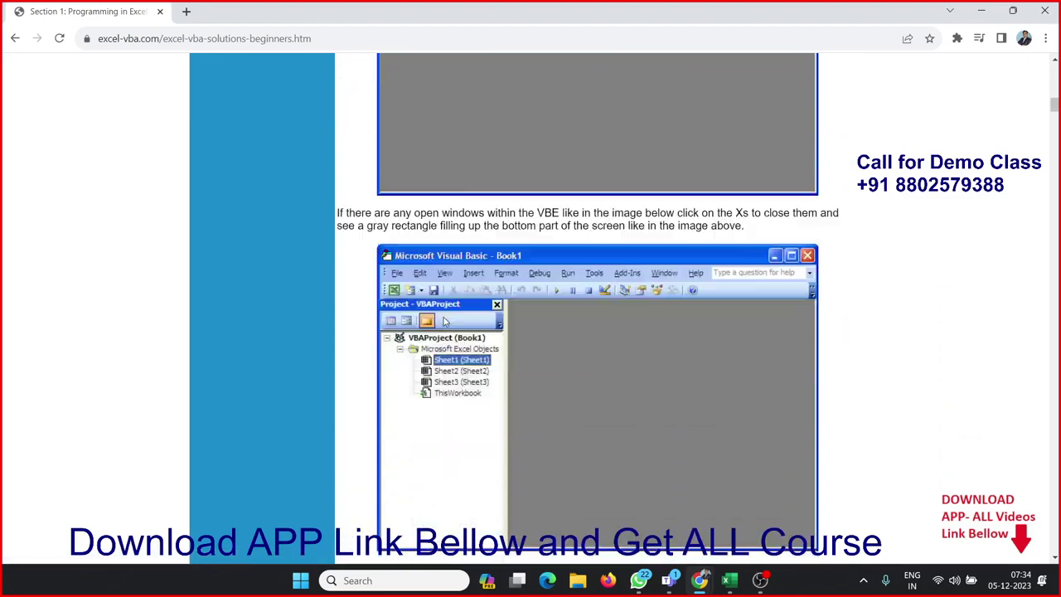
{"action": "scroll", "coordinate": [445, 315], "scroll_direction": "down", "scroll_amount": 5}
{"action": "scroll", "coordinate": [442, 324], "scroll_direction": "down", "scroll_amount": 3}
{"action": "scroll", "coordinate": [442, 323], "scroll_direction": "down", "scroll_amount": 3}
{"action": "scroll", "coordinate": [441, 323], "scroll_direction": "down", "scroll_amount": 3}
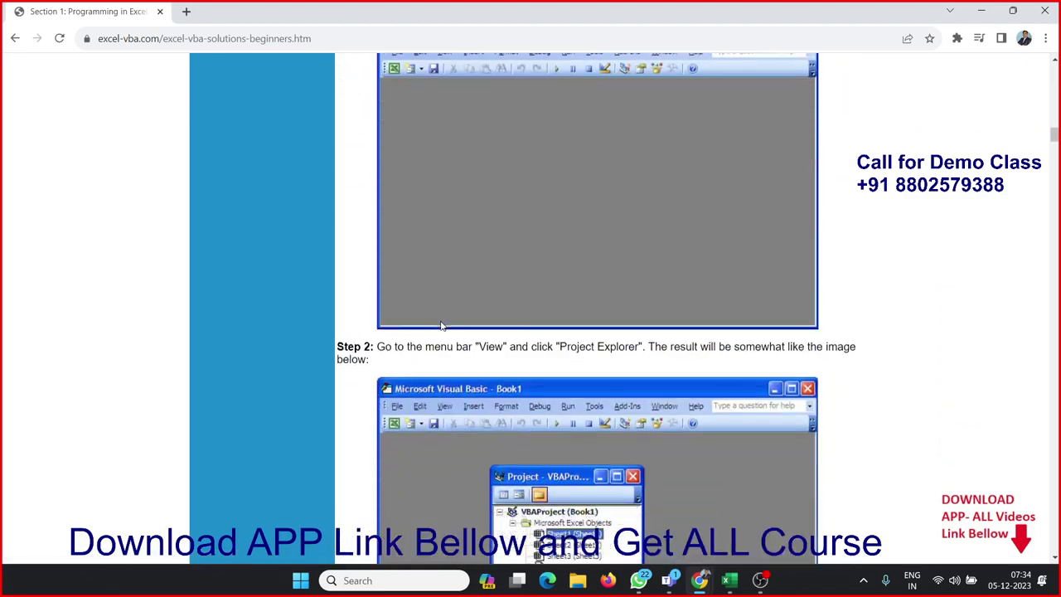
{"action": "scroll", "coordinate": [441, 326], "scroll_direction": "down", "scroll_amount": 3}
{"action": "scroll", "coordinate": [441, 326], "scroll_direction": "down", "scroll_amount": 5}
{"action": "scroll", "coordinate": [440, 324], "scroll_direction": "down", "scroll_amount": 3}
{"action": "scroll", "coordinate": [440, 325], "scroll_direction": "down", "scroll_amount": 2}
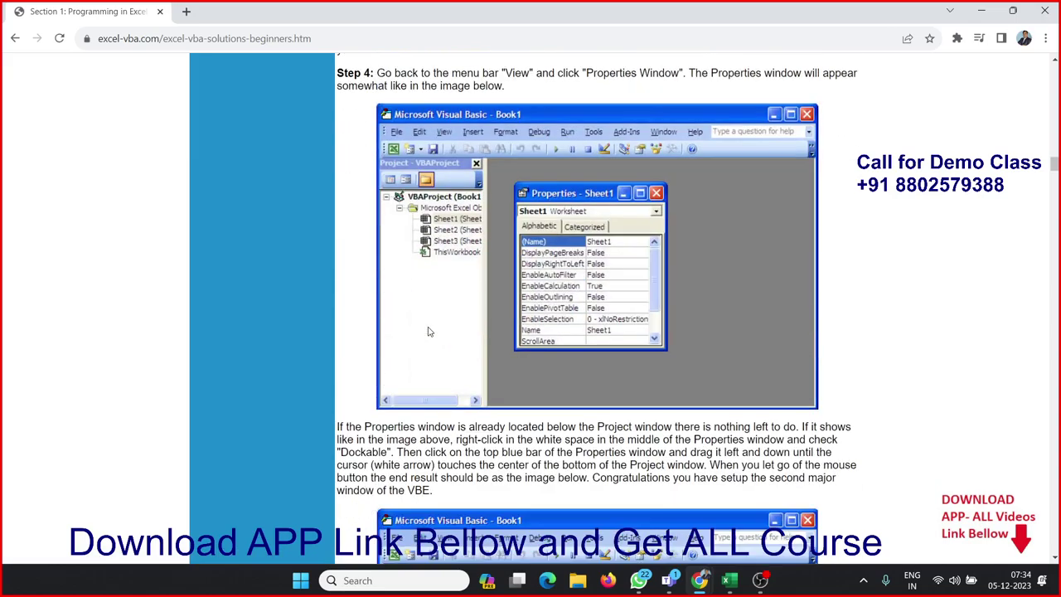
{"action": "scroll", "coordinate": [428, 326], "scroll_direction": "down", "scroll_amount": 3}
{"action": "scroll", "coordinate": [423, 336], "scroll_direction": "down", "scroll_amount": 3}
{"action": "scroll", "coordinate": [398, 291], "scroll_direction": "down", "scroll_amount": 1}
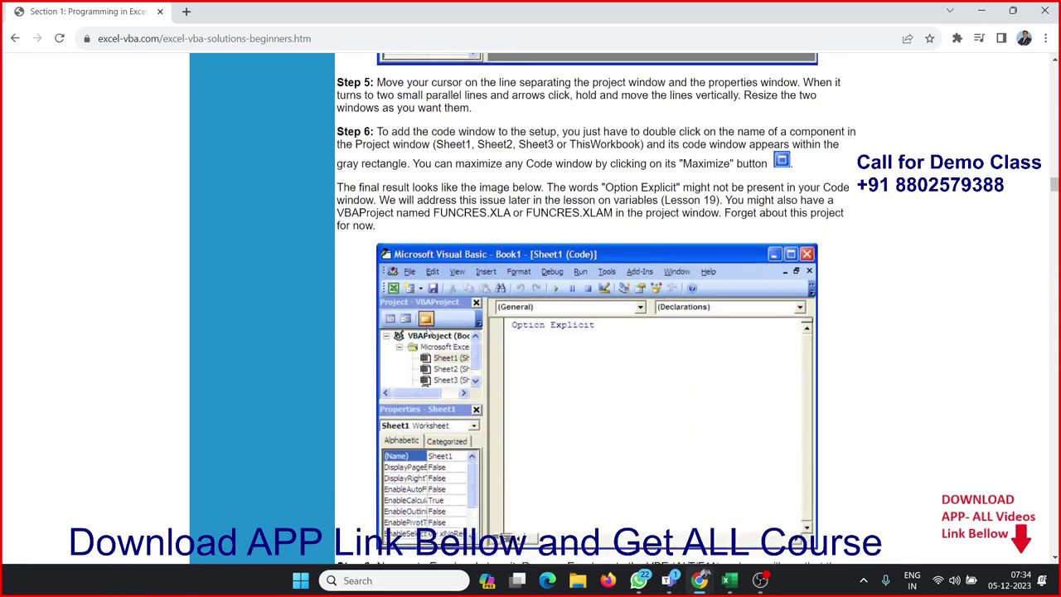
{"action": "scroll", "coordinate": [332, 216], "scroll_direction": "down", "scroll_amount": 4}
{"action": "left_click", "coordinate": [15, 38]}
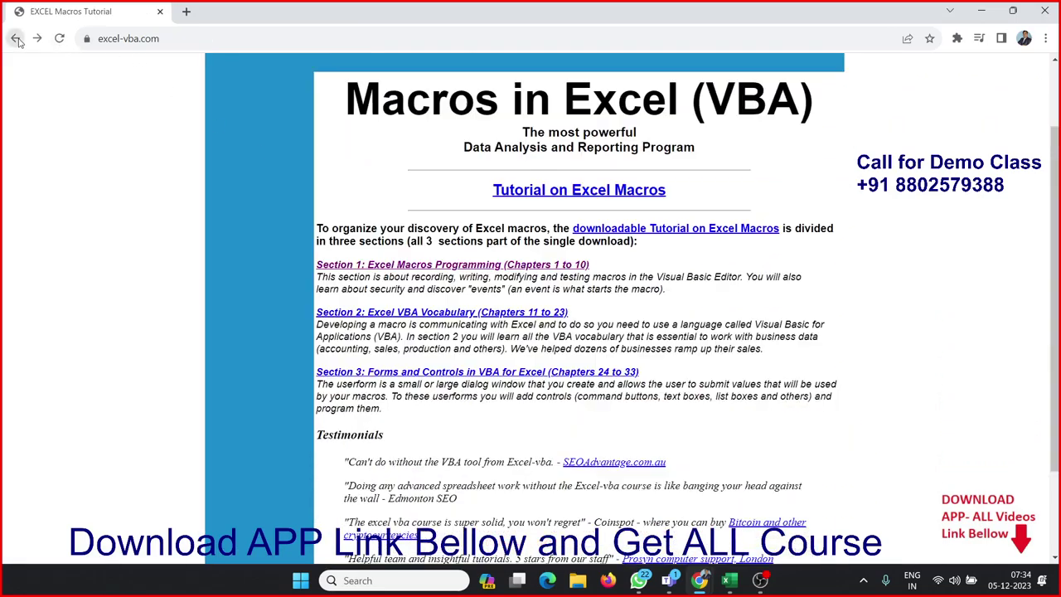
{"action": "mouse_move", "coordinate": [644, 587]}
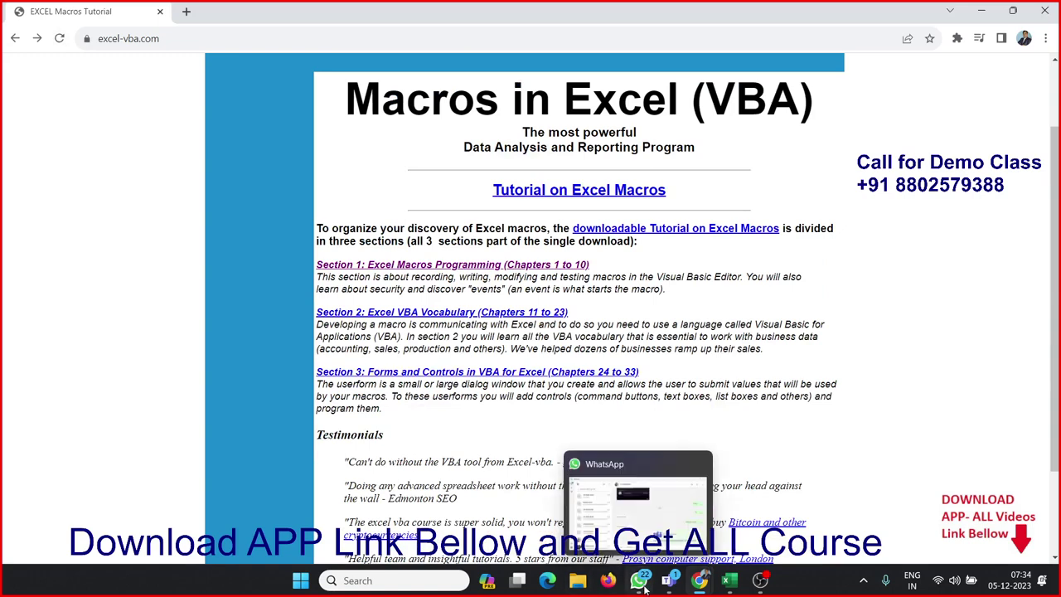
{"action": "mouse_move", "coordinate": [699, 581]}
{"action": "left_click", "coordinate": [640, 541]}
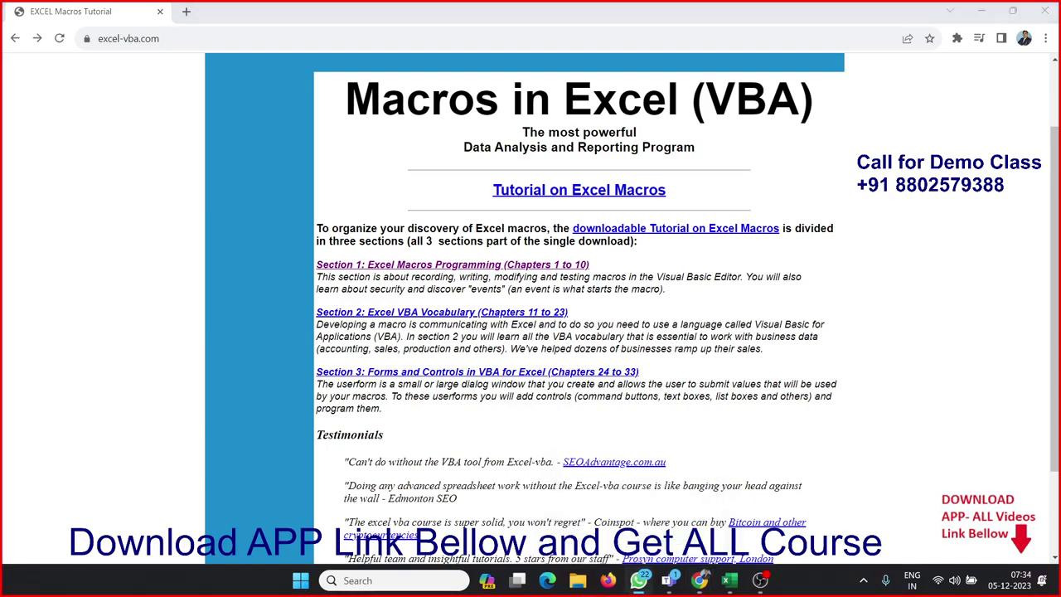